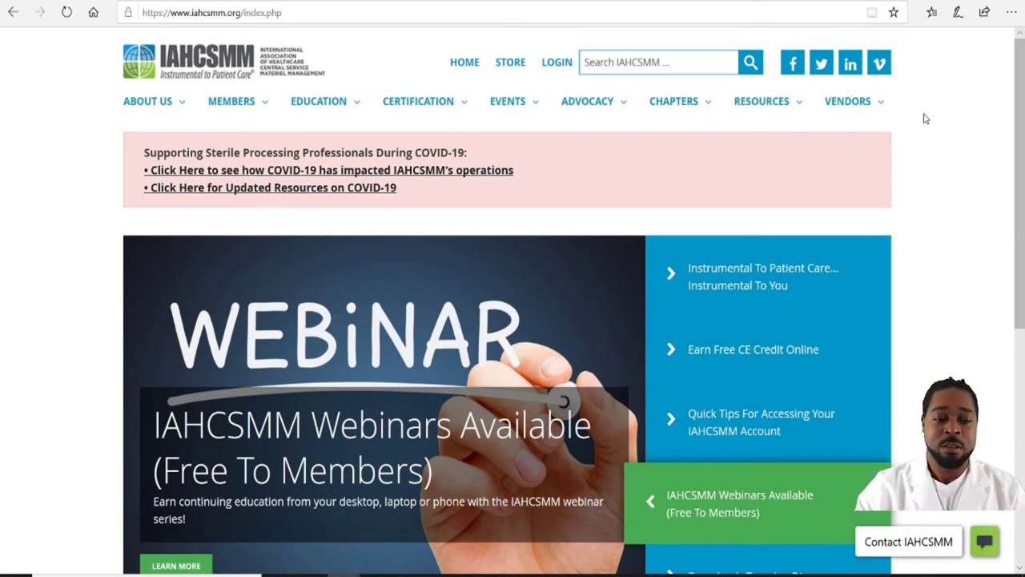
Step: Look up the certificant by last name and IAHCSMM ID in Verify Certifications
{"action": "mouse_move", "coordinate": [746, 133]}
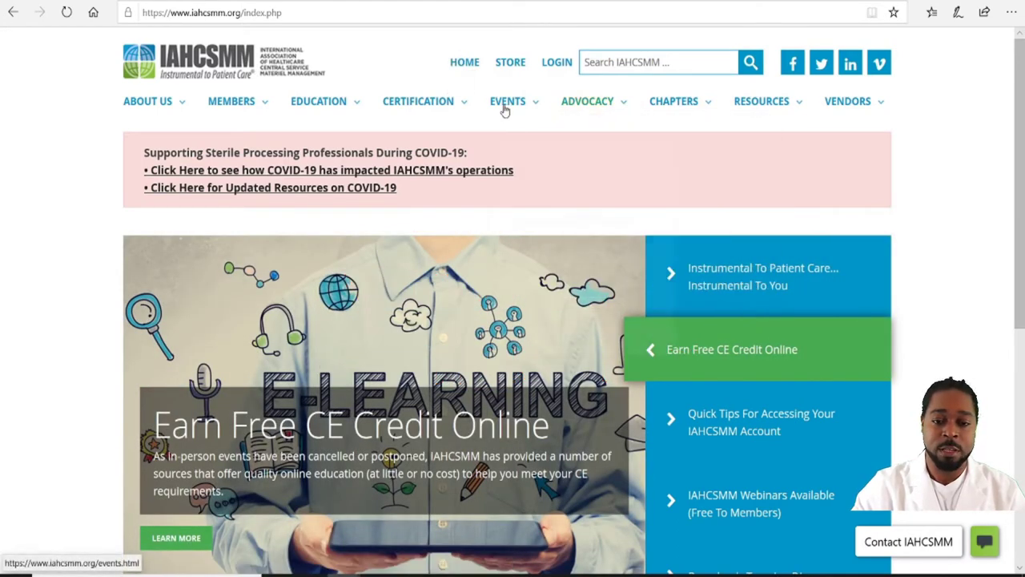
{"action": "mouse_move", "coordinate": [467, 107]}
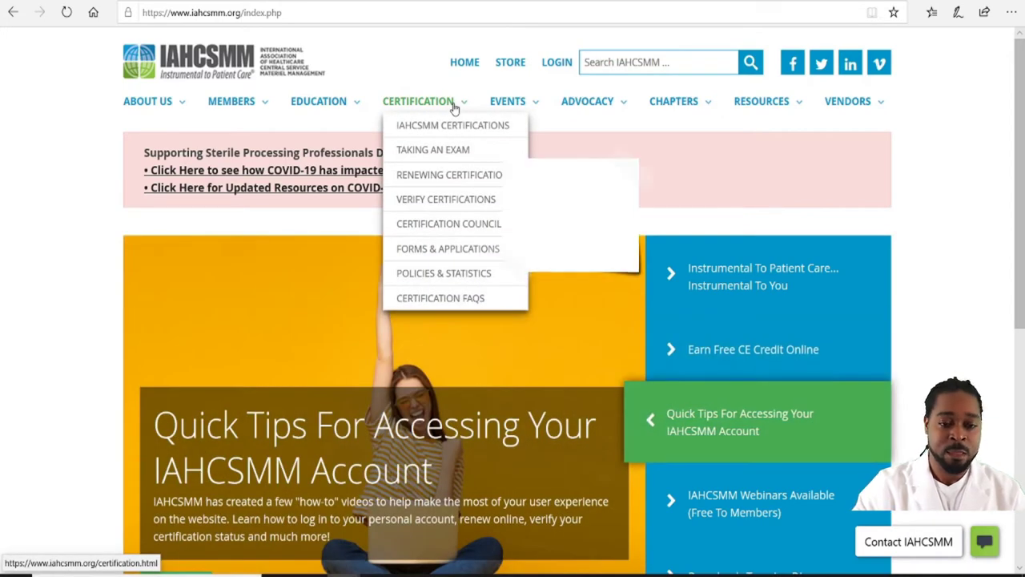
{"action": "left_click", "coordinate": [458, 207]}
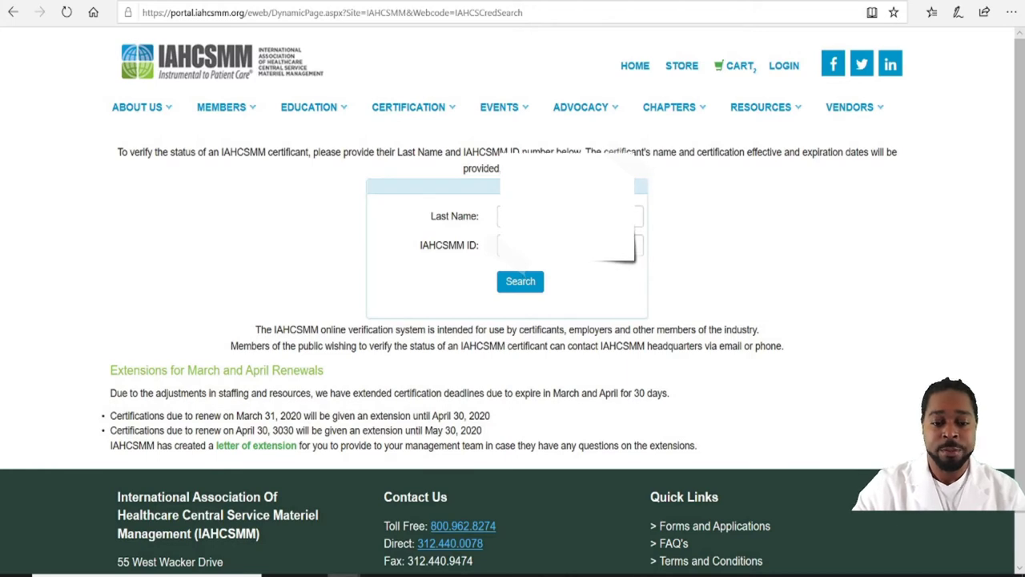
{"action": "left_click", "coordinate": [569, 217]}
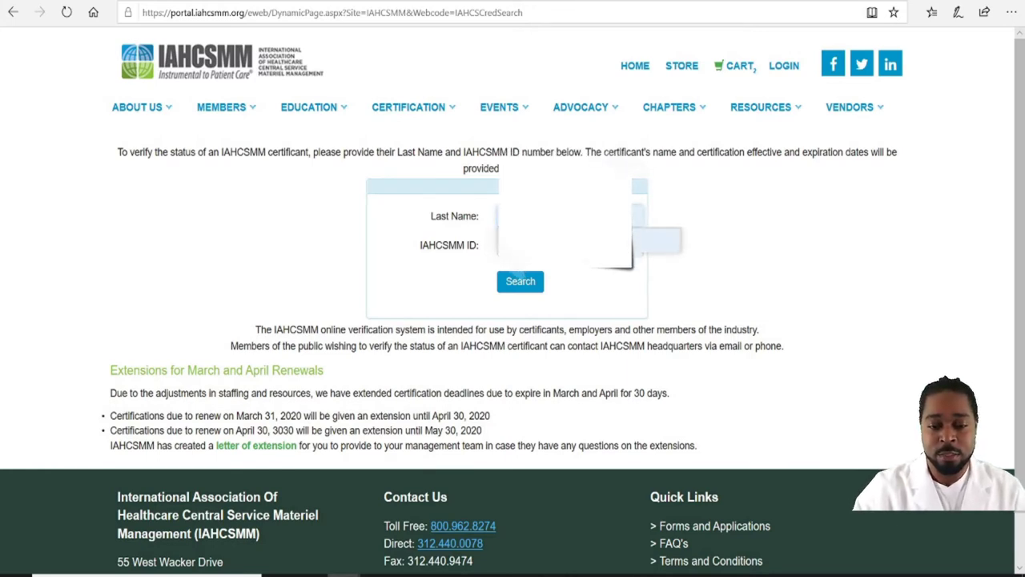
{"action": "key", "text": "Tab"}
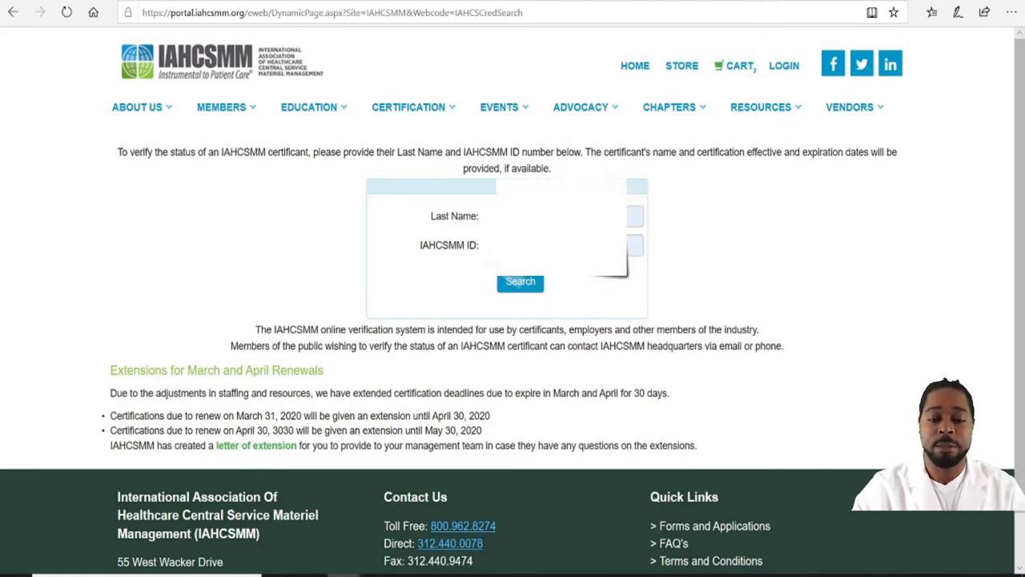
{"action": "left_click", "coordinate": [520, 282]}
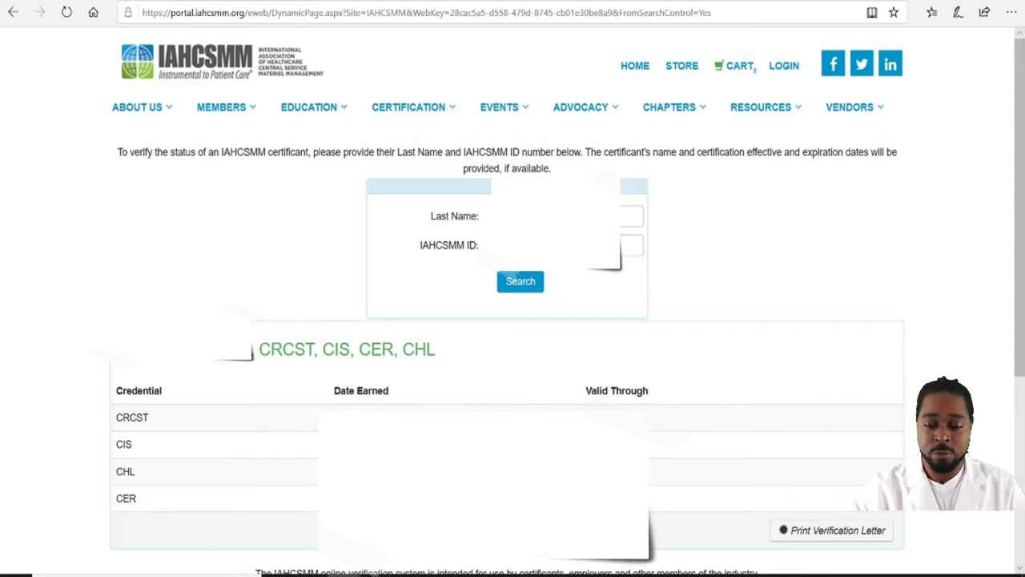
Step: Review the verification results and Print Verification Letter button, then return to the home page
{"action": "left_click_drag", "start_coordinate": [1024, 304], "coordinate": [1022, 404]}
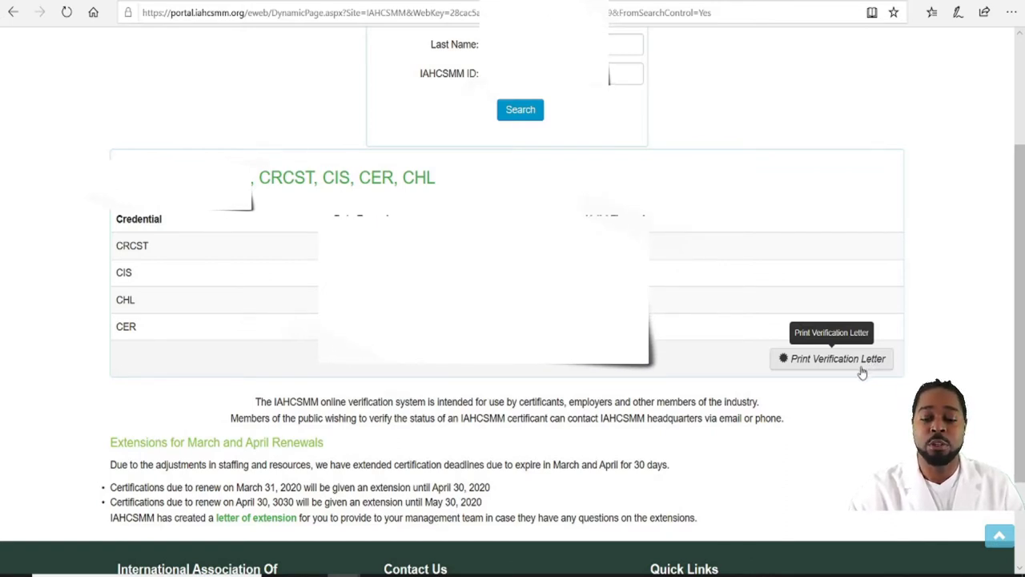
{"action": "scroll", "coordinate": [967, 359], "scroll_direction": "up", "scroll_amount": 2}
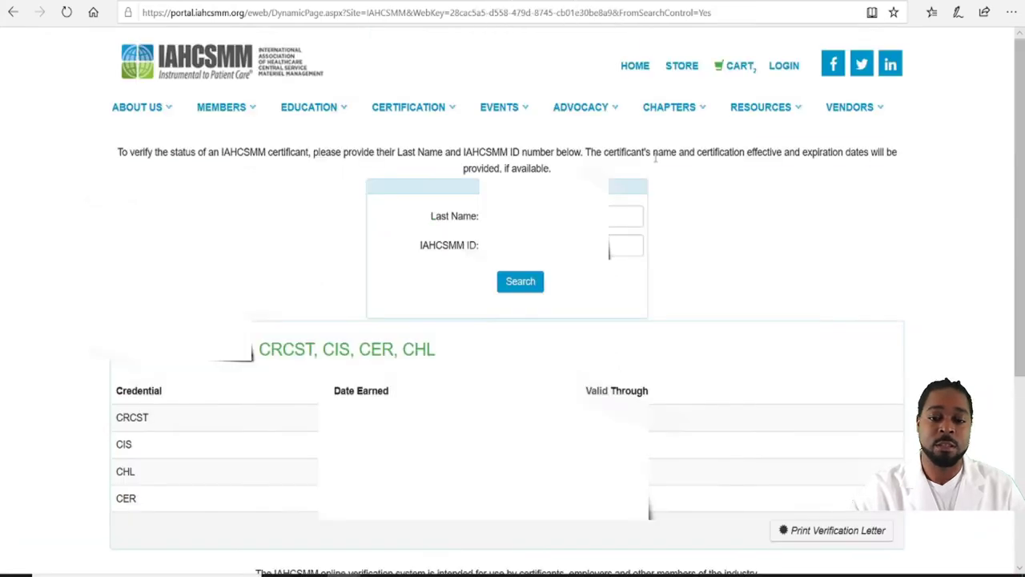
{"action": "left_click", "coordinate": [639, 69]}
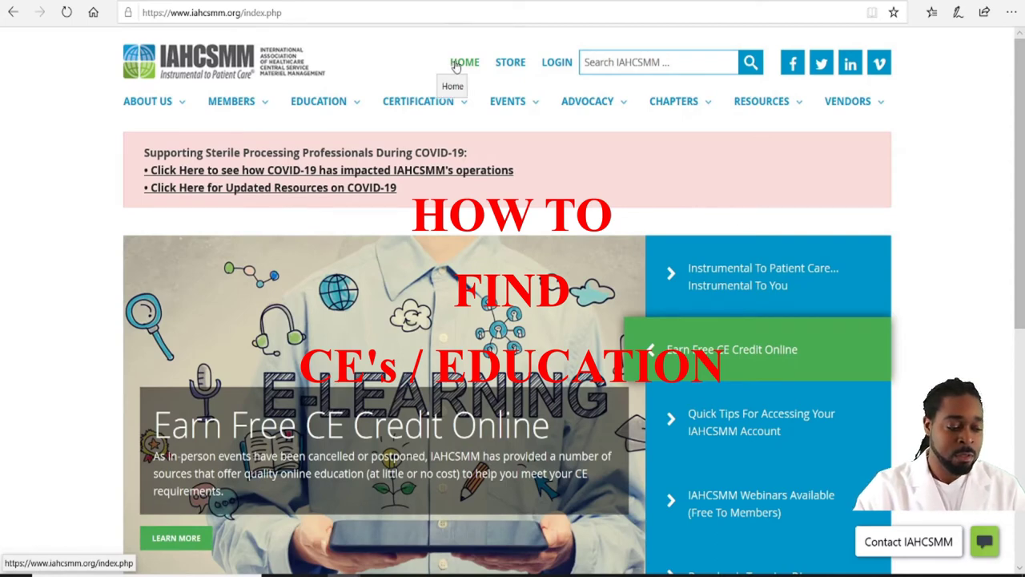
Step: Browse the Education > Lesson Plans cards and open Learn More on the CRCST card
{"action": "mouse_move", "coordinate": [337, 102]}
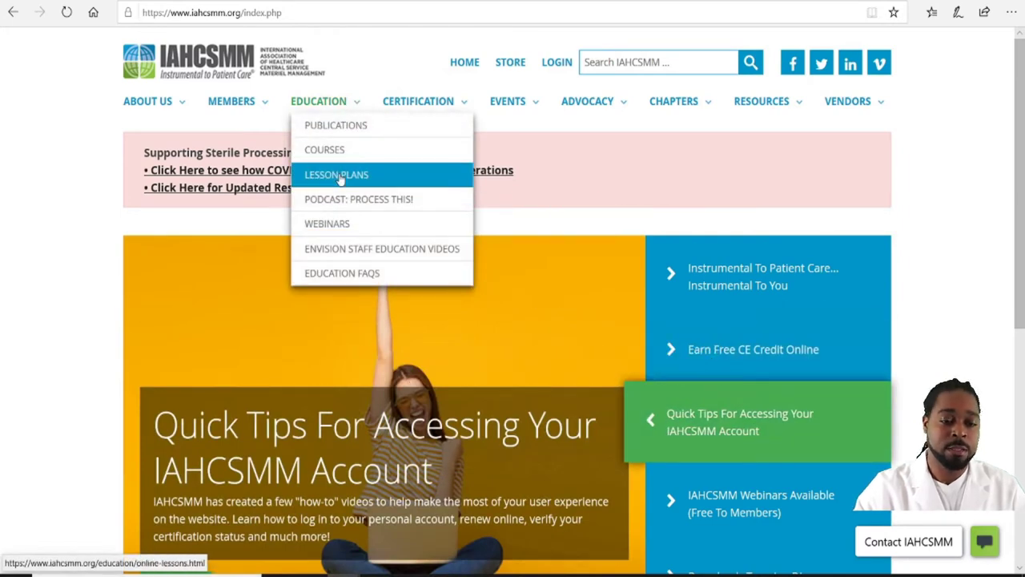
{"action": "left_click", "coordinate": [340, 179]}
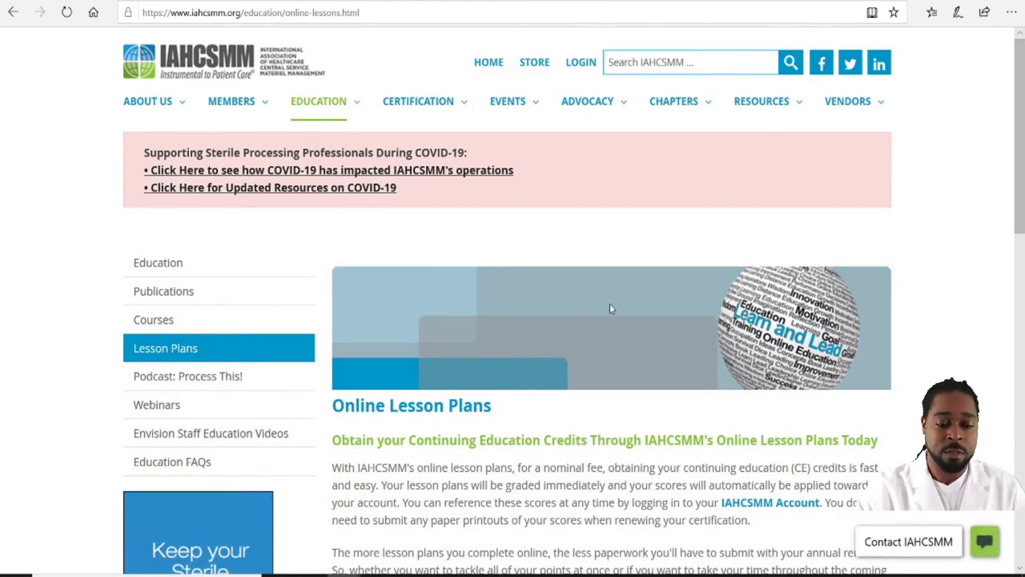
{"action": "scroll", "coordinate": [610, 306], "scroll_direction": "down", "scroll_amount": 3}
{"action": "scroll", "coordinate": [611, 309], "scroll_direction": "down", "scroll_amount": 2}
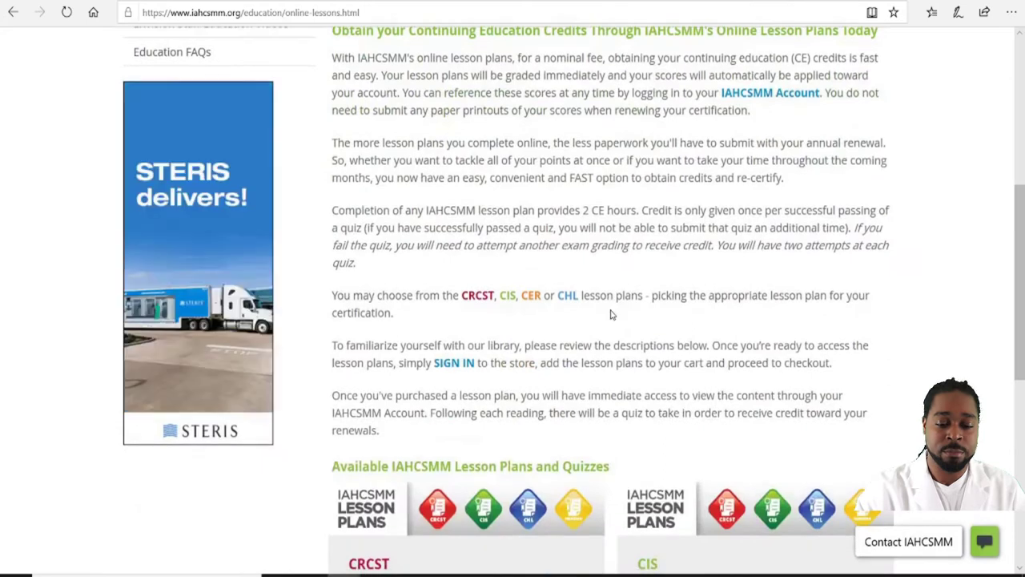
{"action": "scroll", "coordinate": [610, 312], "scroll_direction": "down", "scroll_amount": 4}
{"action": "scroll", "coordinate": [611, 315], "scroll_direction": "down", "scroll_amount": 1}
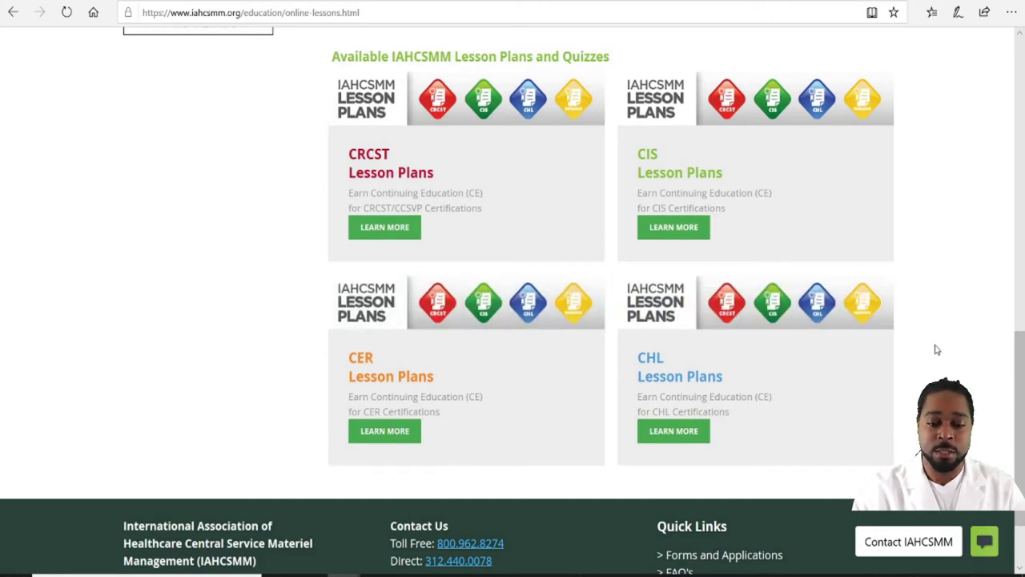
{"action": "scroll", "coordinate": [936, 349], "scroll_direction": "up", "scroll_amount": 1}
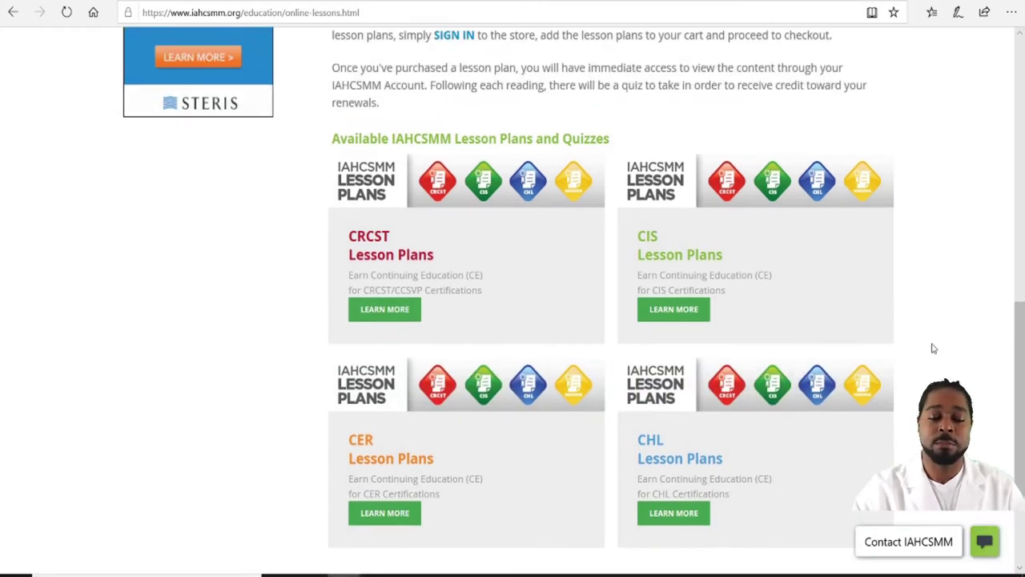
{"action": "left_click", "coordinate": [384, 311]}
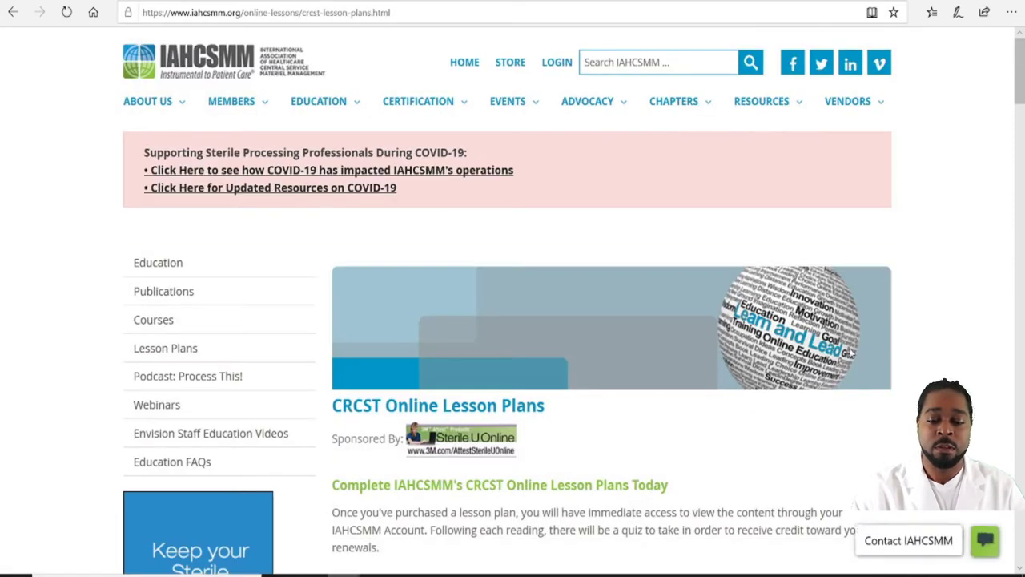
Step: Scroll through the CRCST lesson list and back up to the purchase button
{"action": "scroll", "coordinate": [965, 362], "scroll_direction": "down", "scroll_amount": 4}
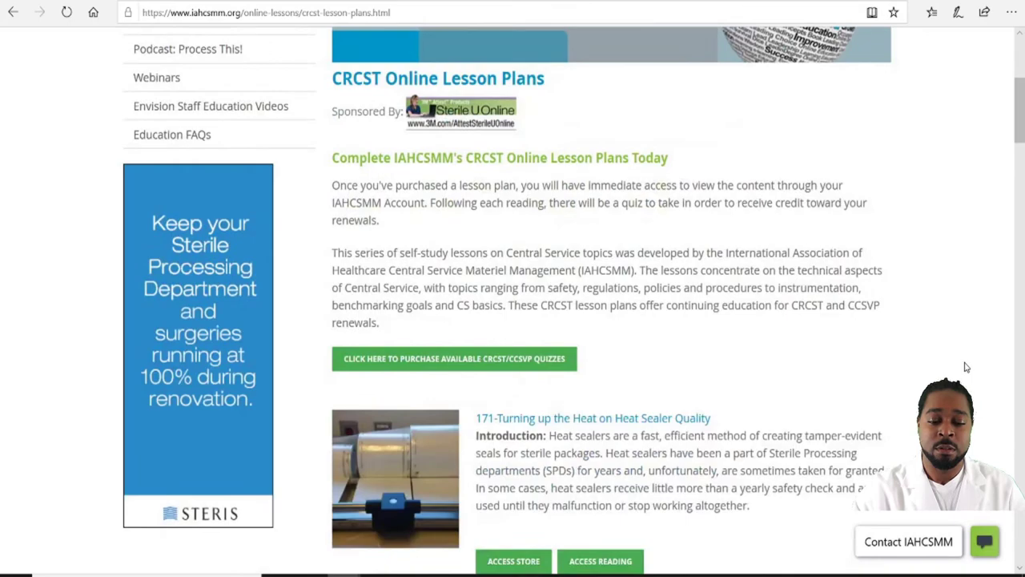
{"action": "scroll", "coordinate": [961, 367], "scroll_direction": "down", "scroll_amount": 2}
{"action": "scroll", "coordinate": [952, 371], "scroll_direction": "down", "scroll_amount": 9}
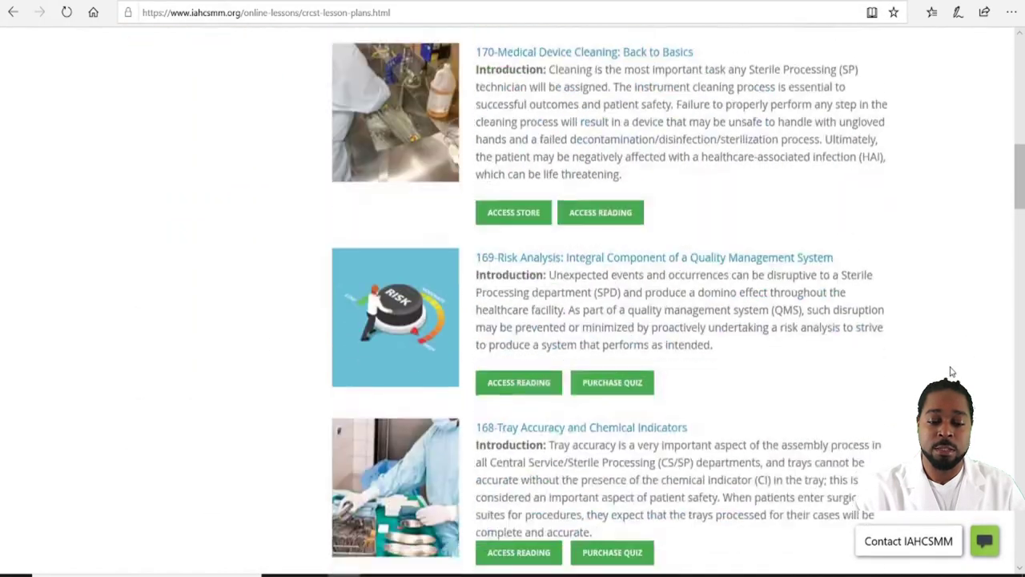
{"action": "scroll", "coordinate": [951, 374], "scroll_direction": "up", "scroll_amount": 2}
{"action": "scroll", "coordinate": [951, 374], "scroll_direction": "up", "scroll_amount": 13}
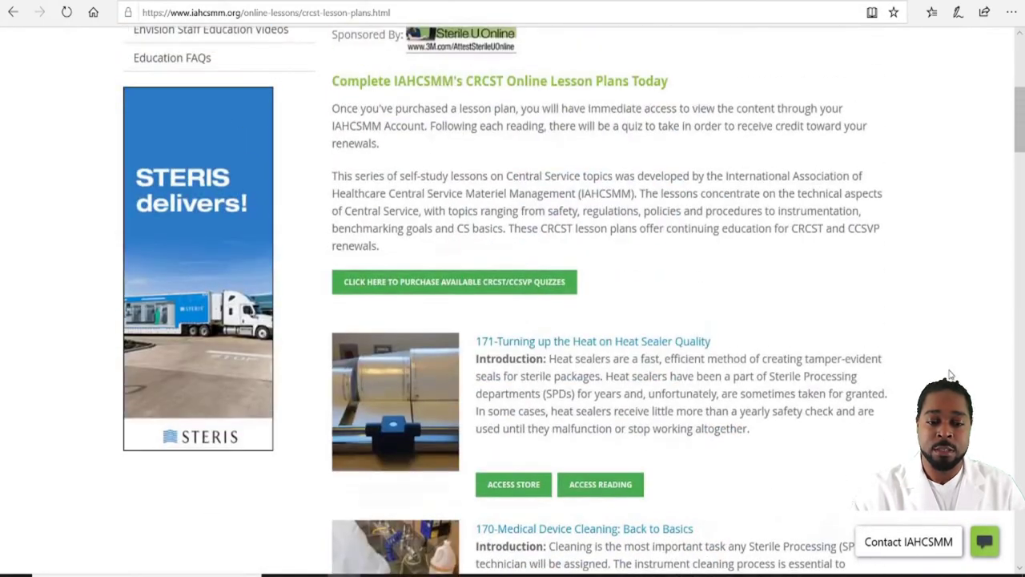
{"action": "scroll", "coordinate": [951, 374], "scroll_direction": "down", "scroll_amount": 10}
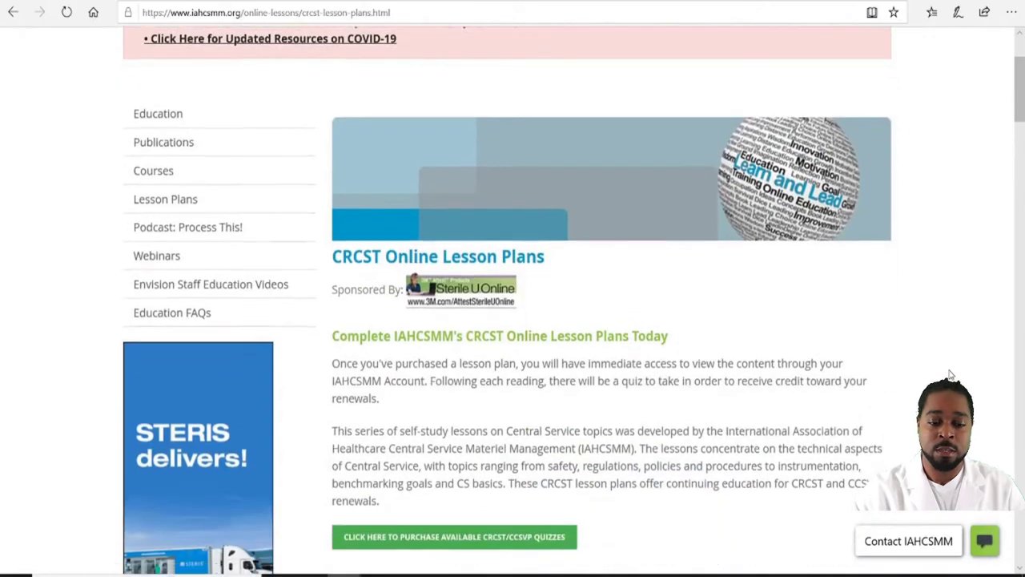
{"action": "scroll", "coordinate": [951, 374], "scroll_direction": "down", "scroll_amount": 6}
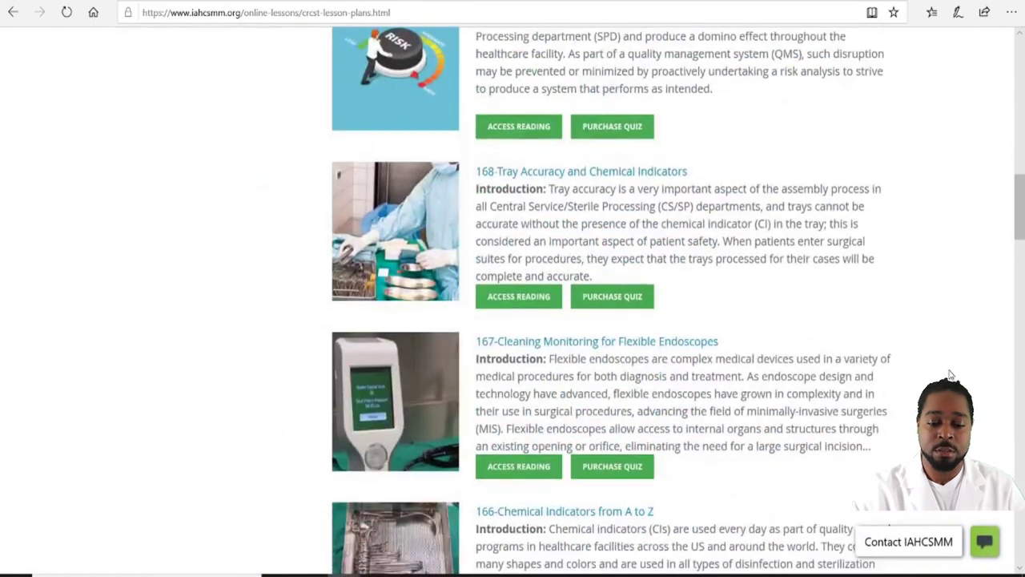
{"action": "scroll", "coordinate": [951, 374], "scroll_direction": "up", "scroll_amount": 6}
{"action": "scroll", "coordinate": [951, 374], "scroll_direction": "up", "scroll_amount": 7}
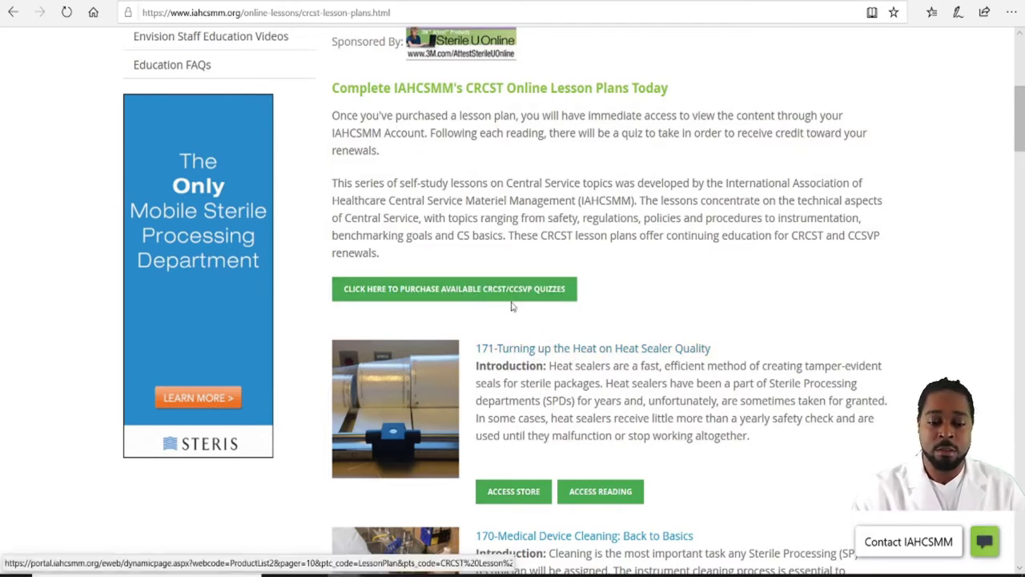
Step: Log in with the account e-mail and password to reach the 19 CRCST lesson plans in the store
{"action": "left_click", "coordinate": [464, 294]}
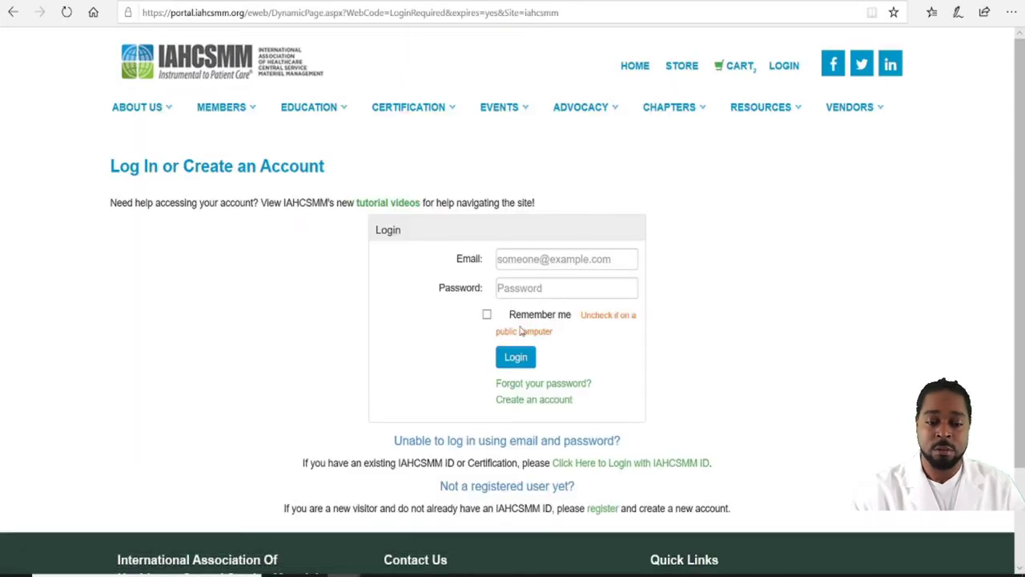
{"action": "left_click", "coordinate": [559, 262]}
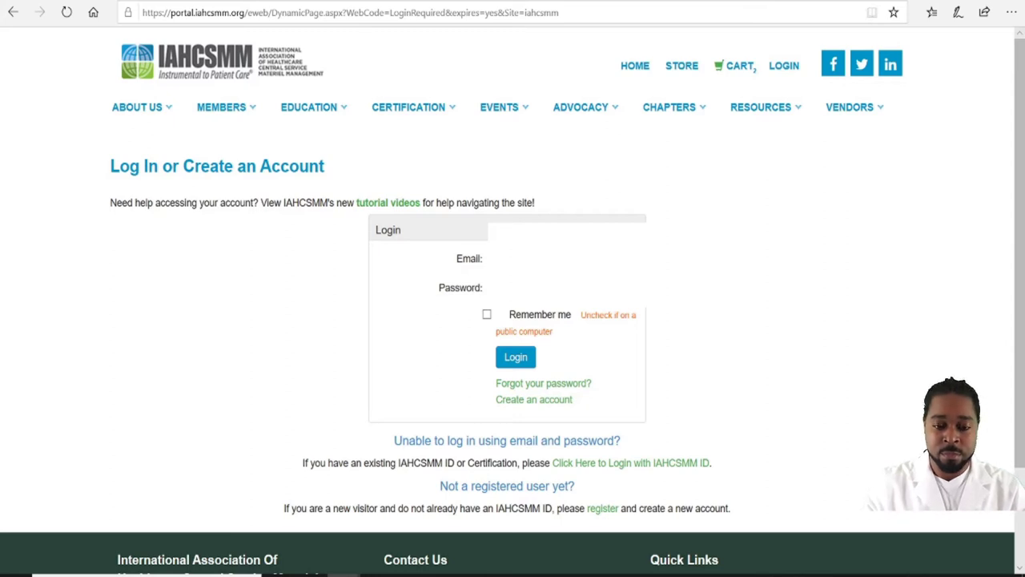
{"action": "key", "text": "F5"}
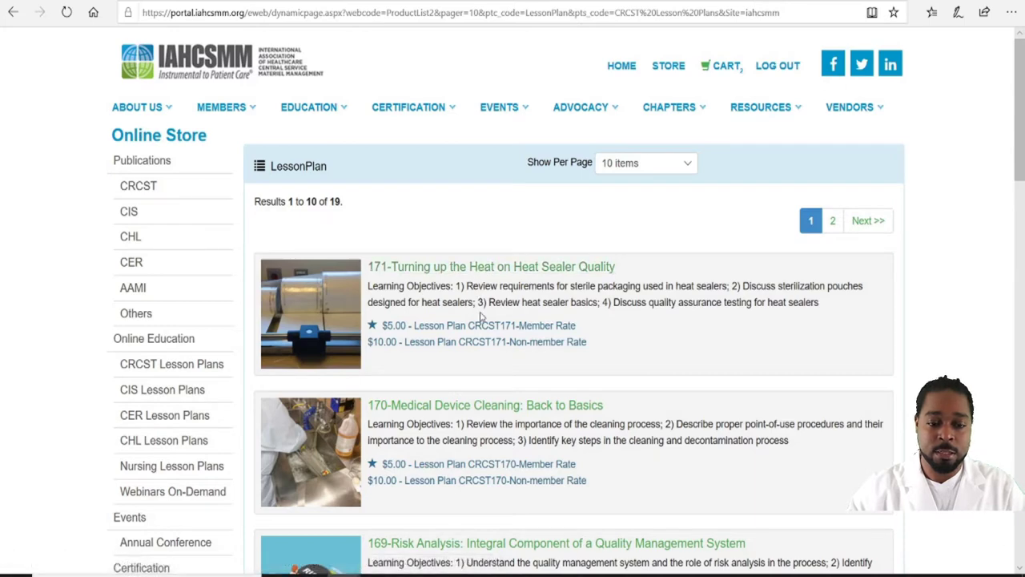
Step: Open the 171-Turning up the Heat on Heat Sealer Quality product page and review its details
{"action": "left_click", "coordinate": [492, 268]}
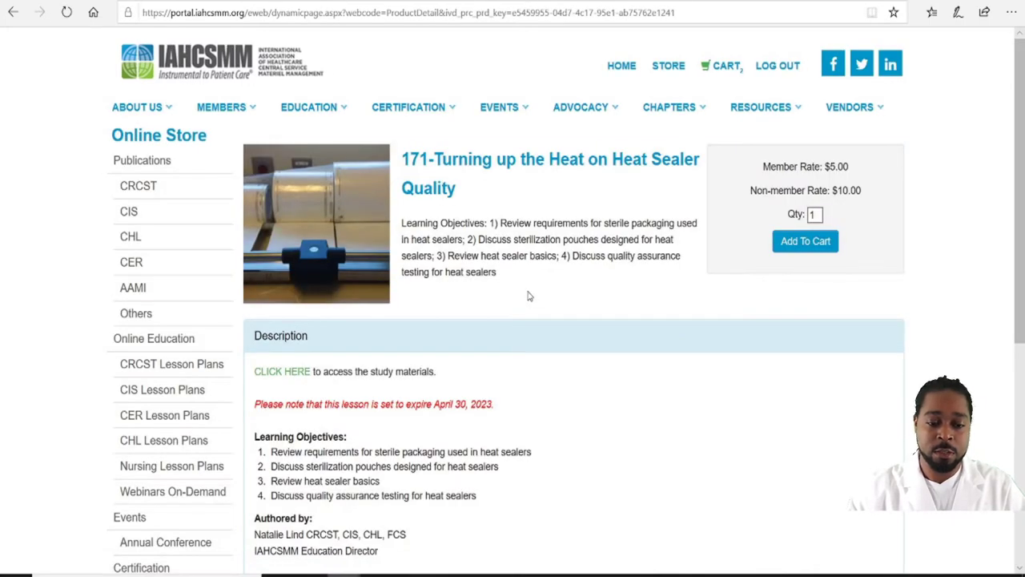
{"action": "scroll", "coordinate": [528, 296], "scroll_direction": "down", "scroll_amount": 1}
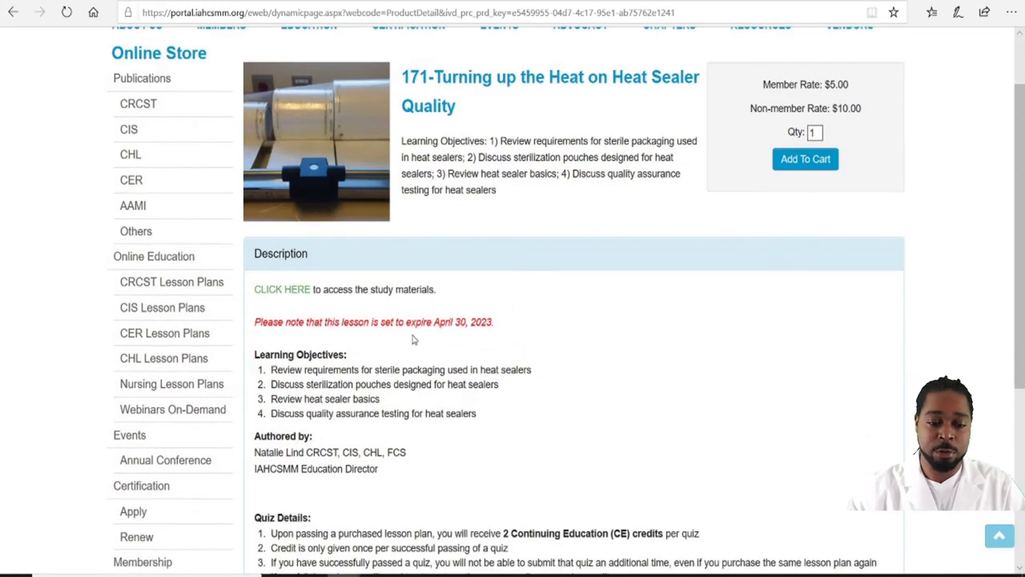
{"action": "scroll", "coordinate": [524, 320], "scroll_direction": "down", "scroll_amount": 1}
{"action": "scroll", "coordinate": [533, 319], "scroll_direction": "up", "scroll_amount": 1}
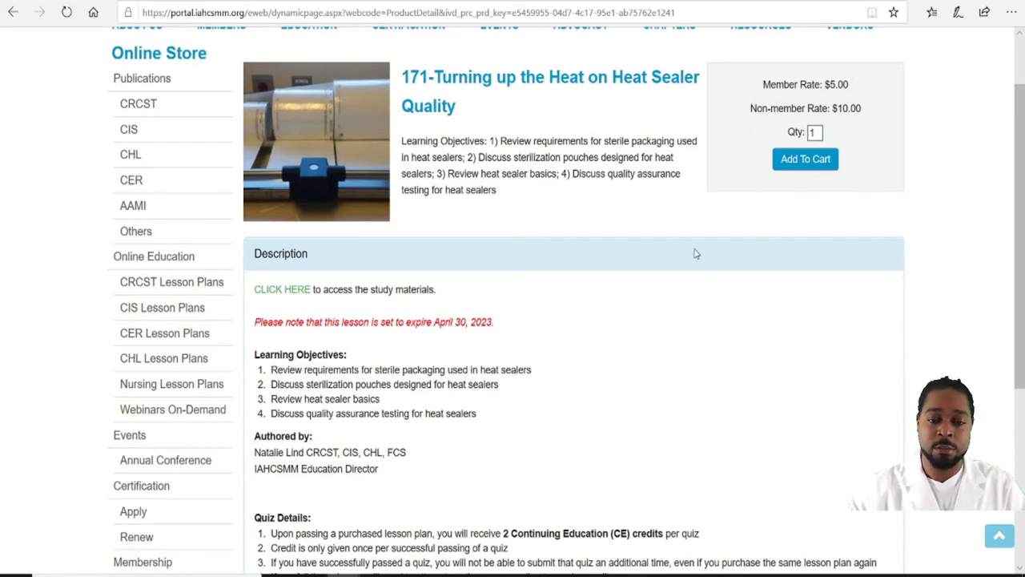
{"action": "scroll", "coordinate": [672, 269], "scroll_direction": "down", "scroll_amount": 1}
{"action": "scroll", "coordinate": [670, 268], "scroll_direction": "down", "scroll_amount": 1}
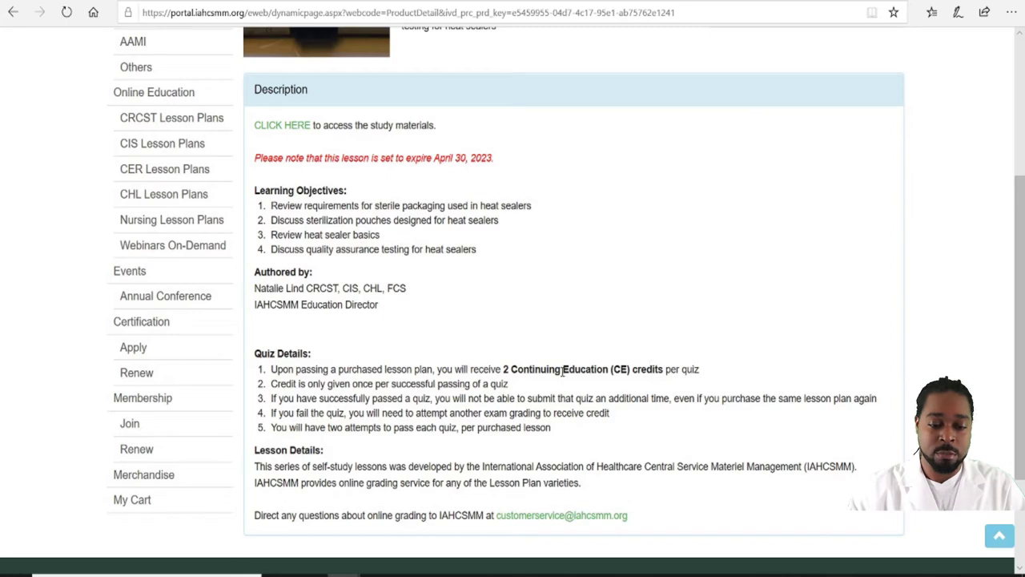
{"action": "scroll", "coordinate": [608, 366], "scroll_direction": "down", "scroll_amount": 2}
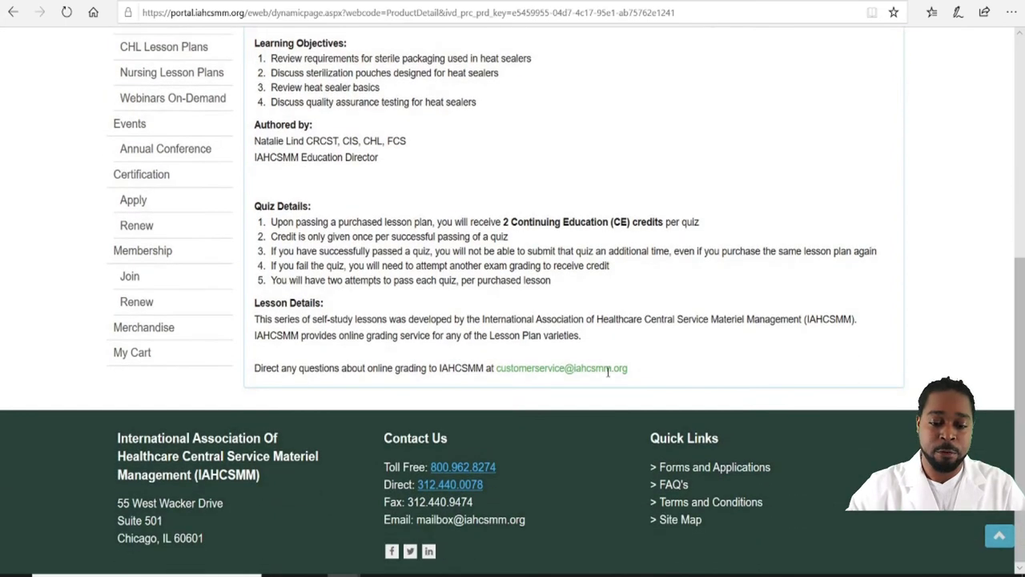
{"action": "scroll", "coordinate": [609, 377], "scroll_direction": "up", "scroll_amount": 2}
{"action": "scroll", "coordinate": [609, 376], "scroll_direction": "up", "scroll_amount": 3}
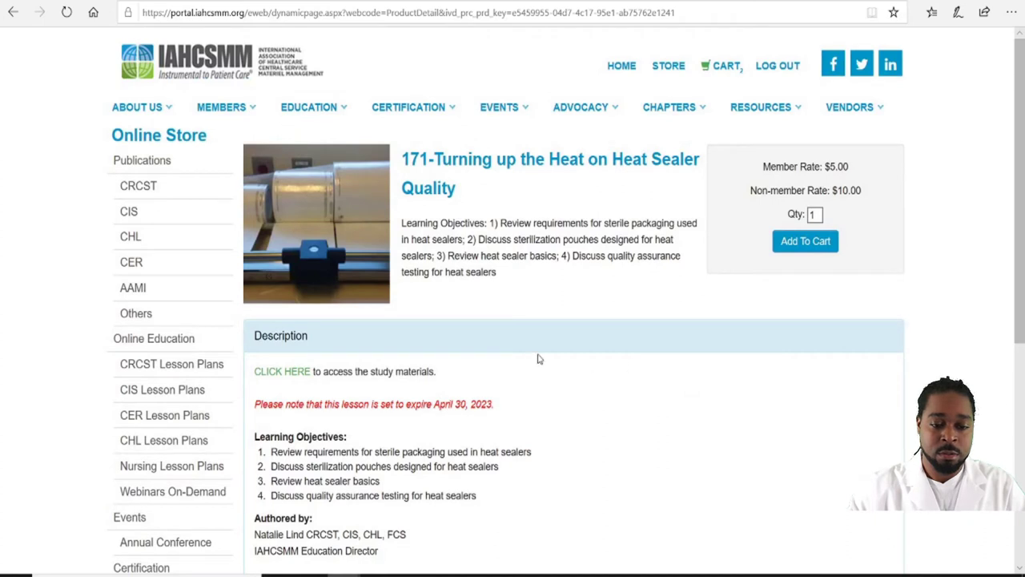
Step: Read through the 4-page CRCST171.pdf study materials, then return to the lesson 171 store tab
{"action": "left_click", "coordinate": [282, 374]}
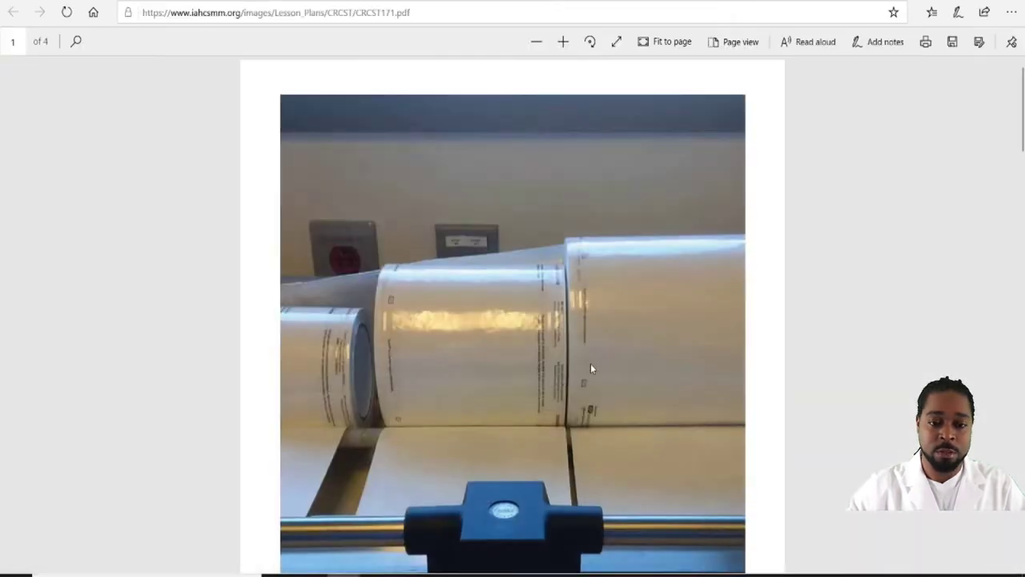
{"action": "scroll", "coordinate": [627, 365], "scroll_direction": "down", "scroll_amount": 15}
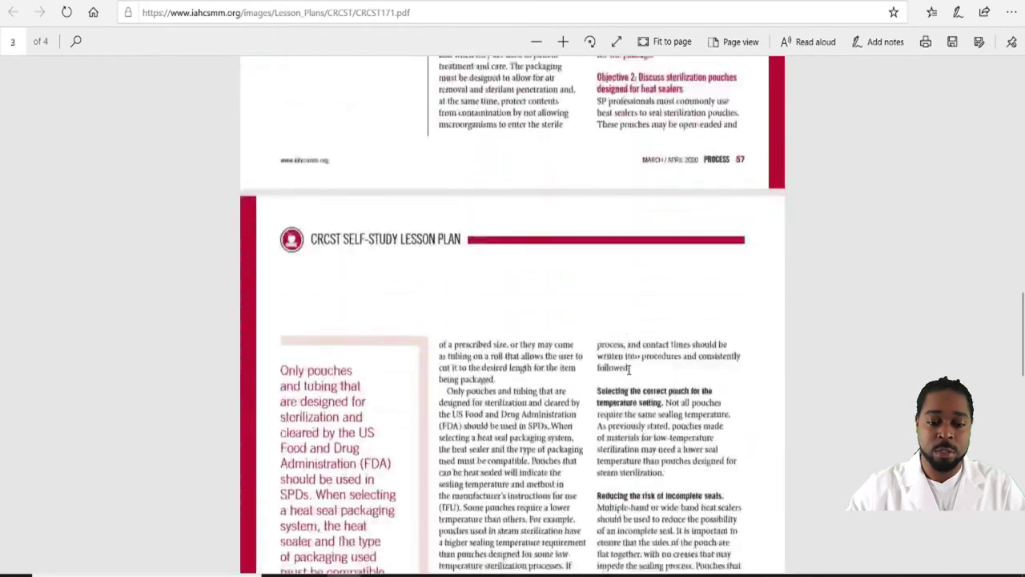
{"action": "scroll", "coordinate": [630, 369], "scroll_direction": "down", "scroll_amount": 13}
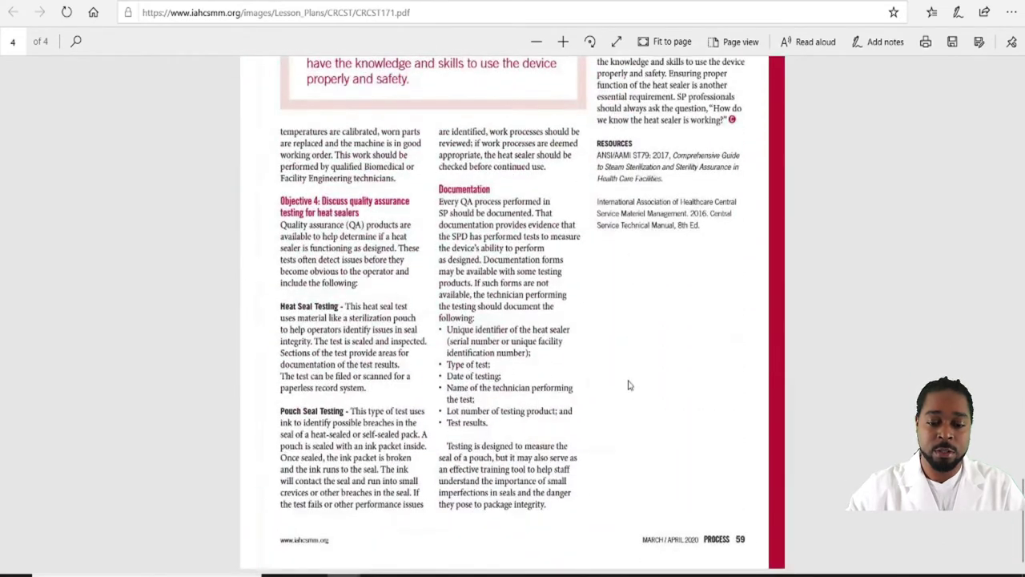
{"action": "scroll", "coordinate": [628, 385], "scroll_direction": "up", "scroll_amount": 15}
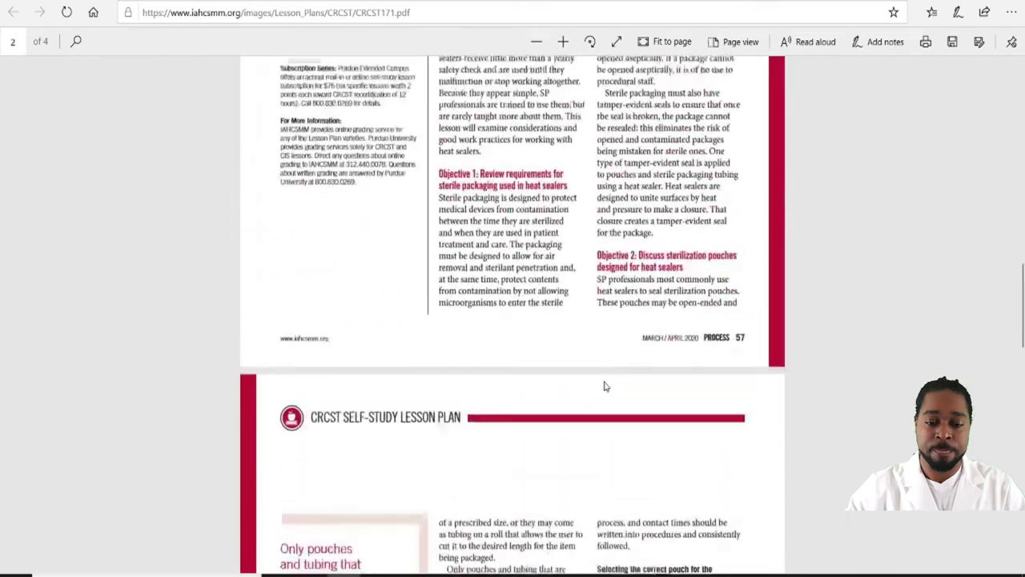
{"action": "scroll", "coordinate": [606, 386], "scroll_direction": "up", "scroll_amount": 10}
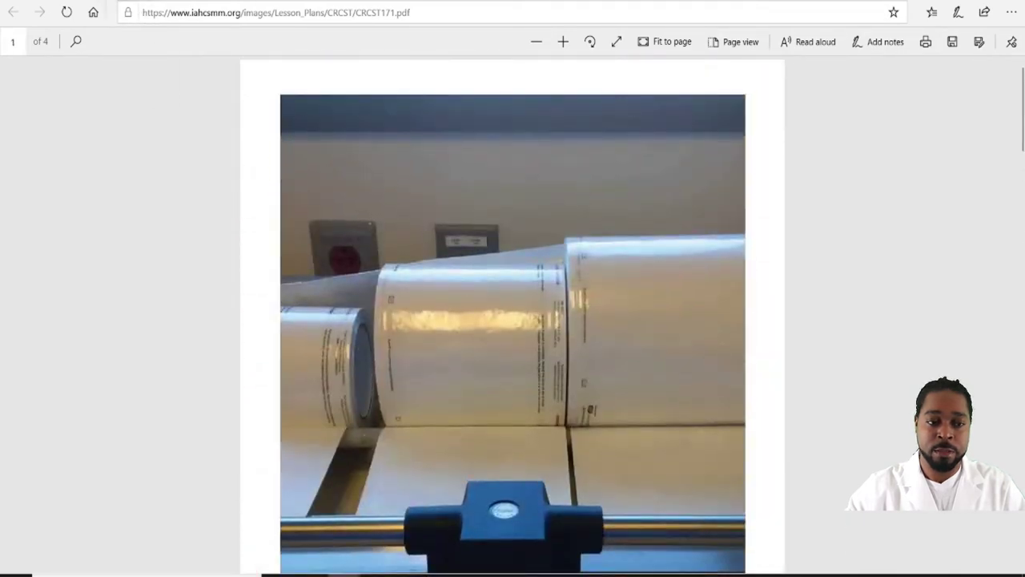
{"action": "left_click", "coordinate": [110, 4]}
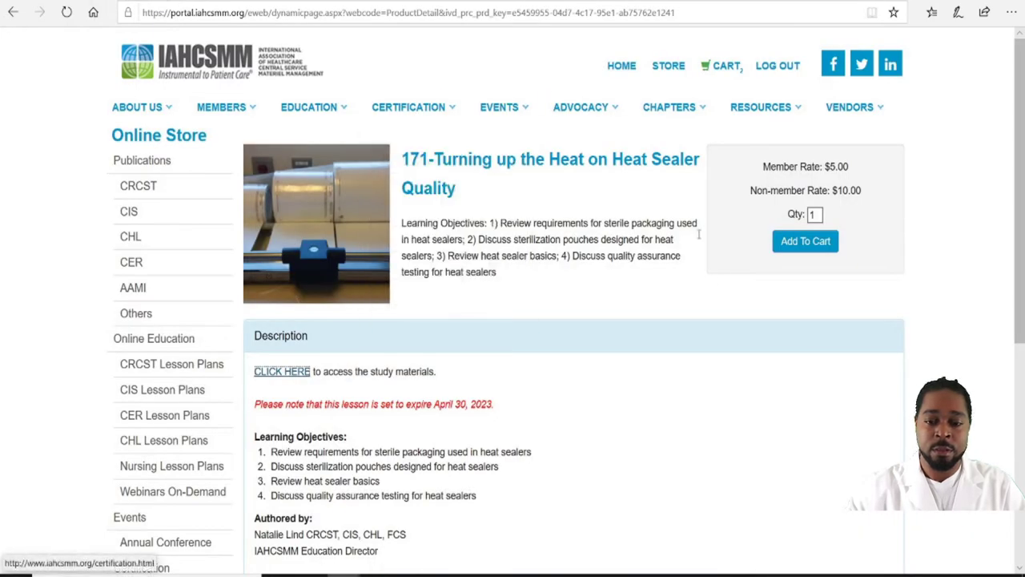
Step: Add lesson 171 Heat Sealer Quality to the cart and check the 5.00 total
{"action": "left_click", "coordinate": [807, 250]}
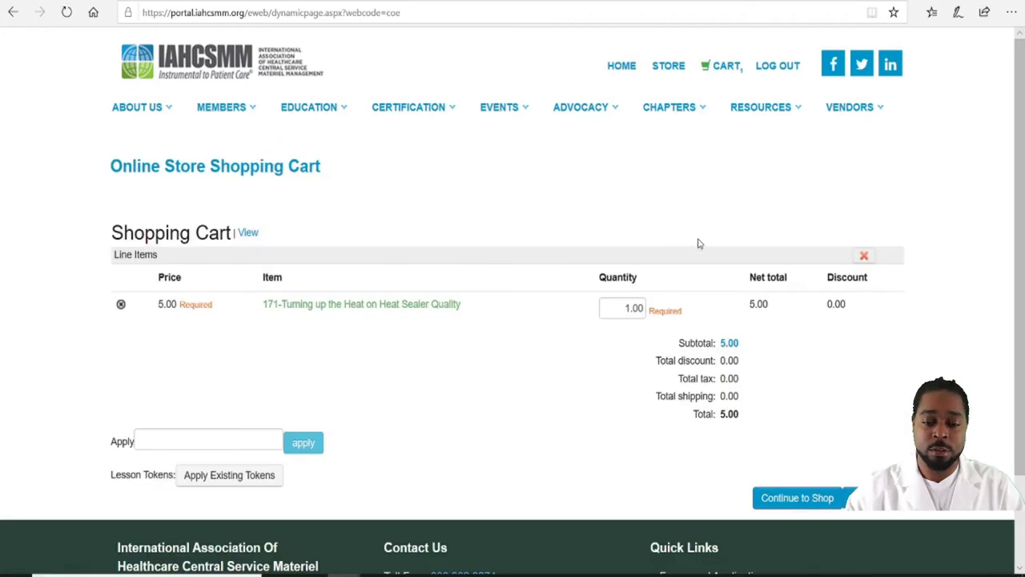
{"action": "scroll", "coordinate": [540, 345], "scroll_direction": "down", "scroll_amount": 3}
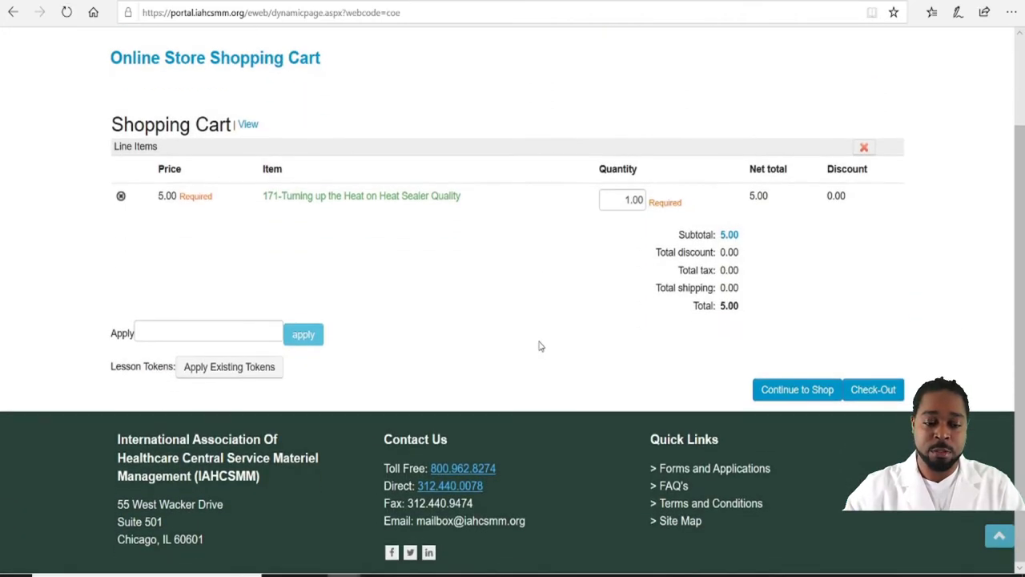
{"action": "scroll", "coordinate": [540, 346], "scroll_direction": "up", "scroll_amount": 3}
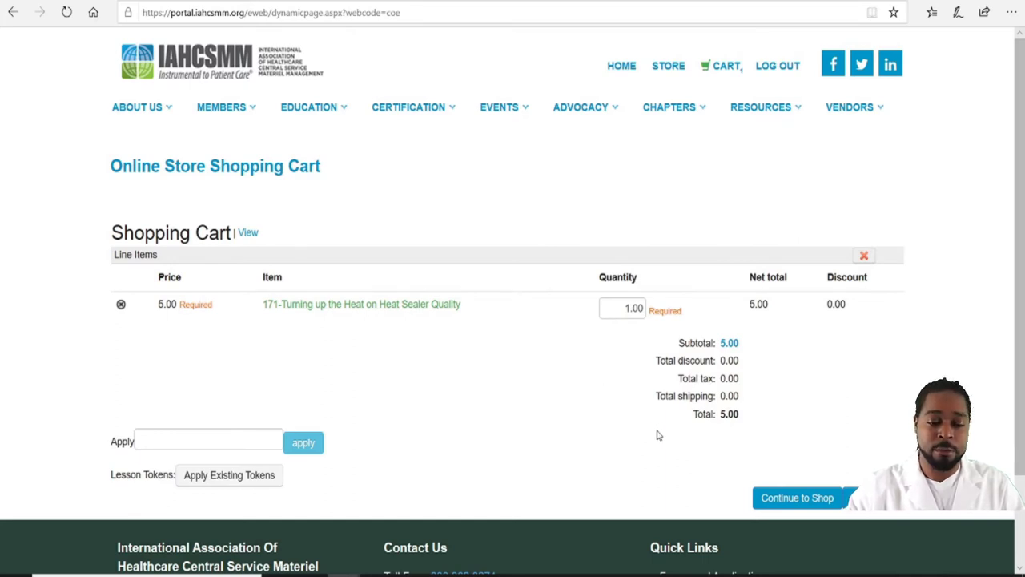
{"action": "scroll", "coordinate": [641, 437], "scroll_direction": "down", "scroll_amount": 2}
{"action": "scroll", "coordinate": [641, 437], "scroll_direction": "up", "scroll_amount": 2}
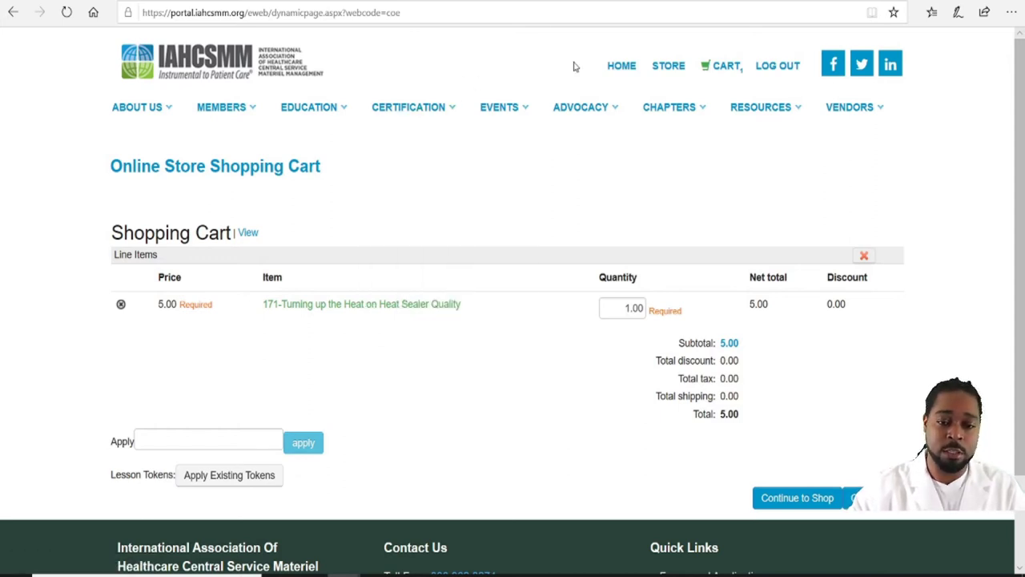
Step: From the home page, open Certification > Renewing Certifications and scroll to the CE requirement cards
{"action": "left_click", "coordinate": [619, 67]}
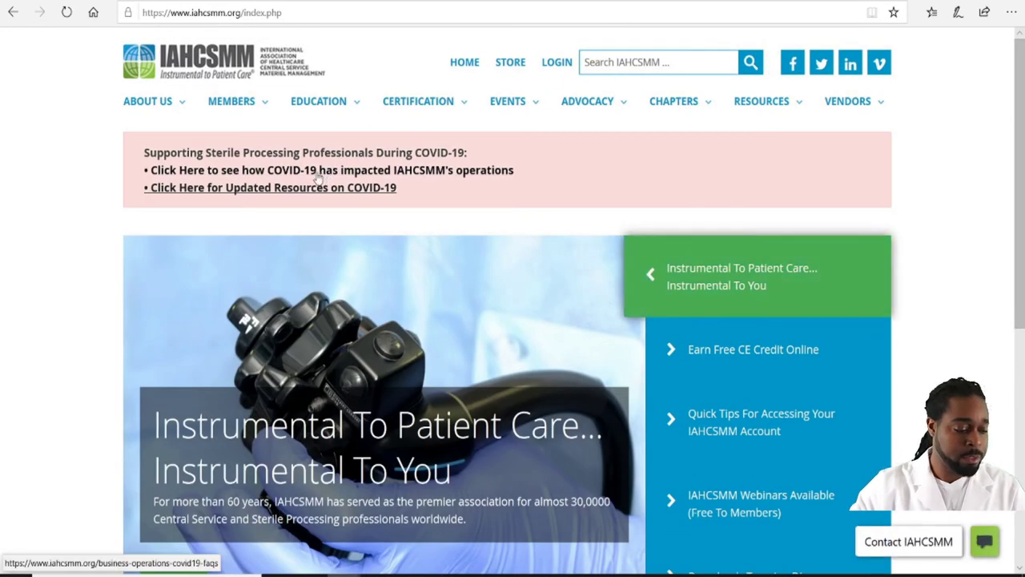
{"action": "mouse_move", "coordinate": [466, 106]}
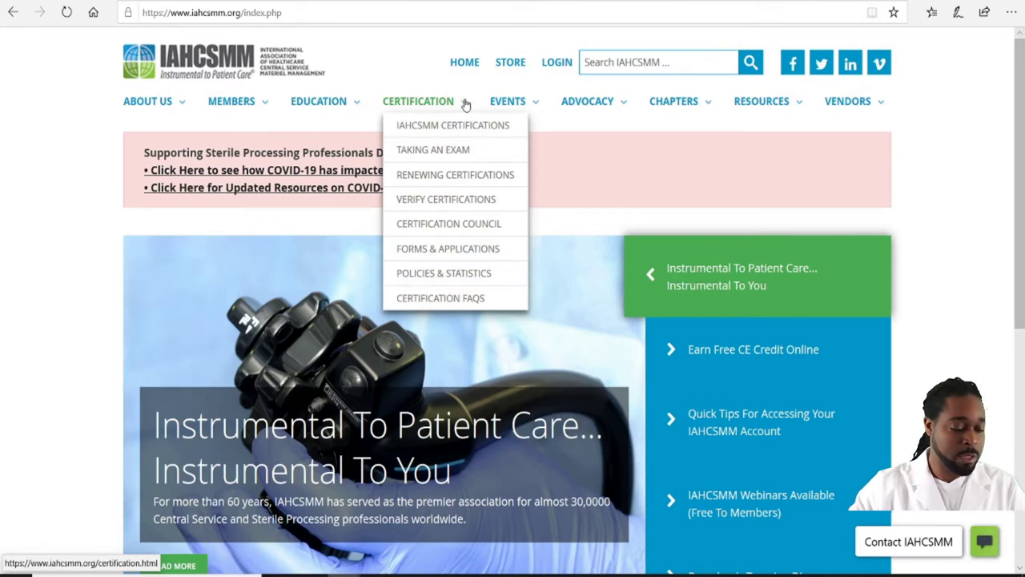
{"action": "left_click", "coordinate": [445, 177]}
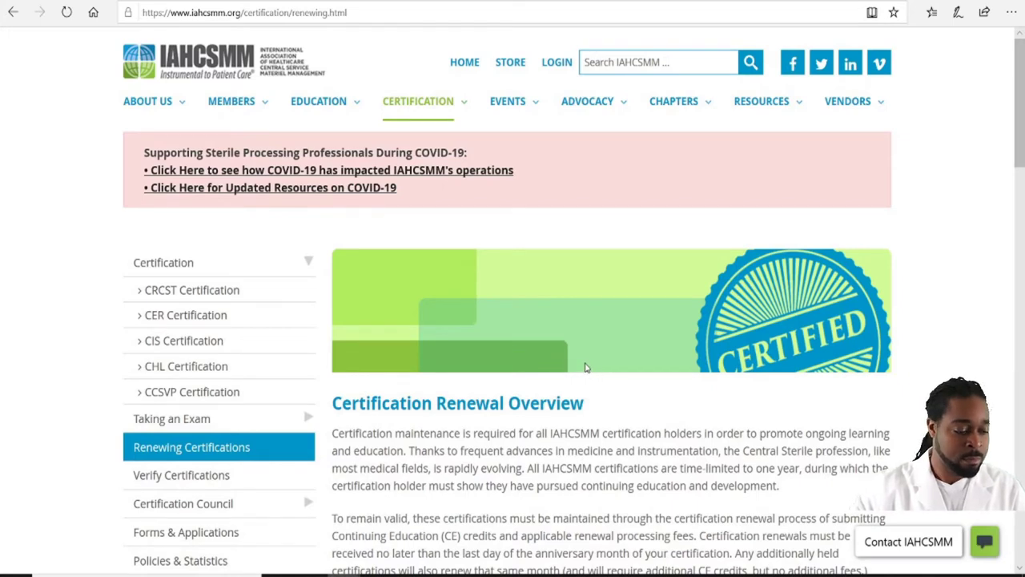
{"action": "scroll", "coordinate": [585, 368], "scroll_direction": "down", "scroll_amount": 5}
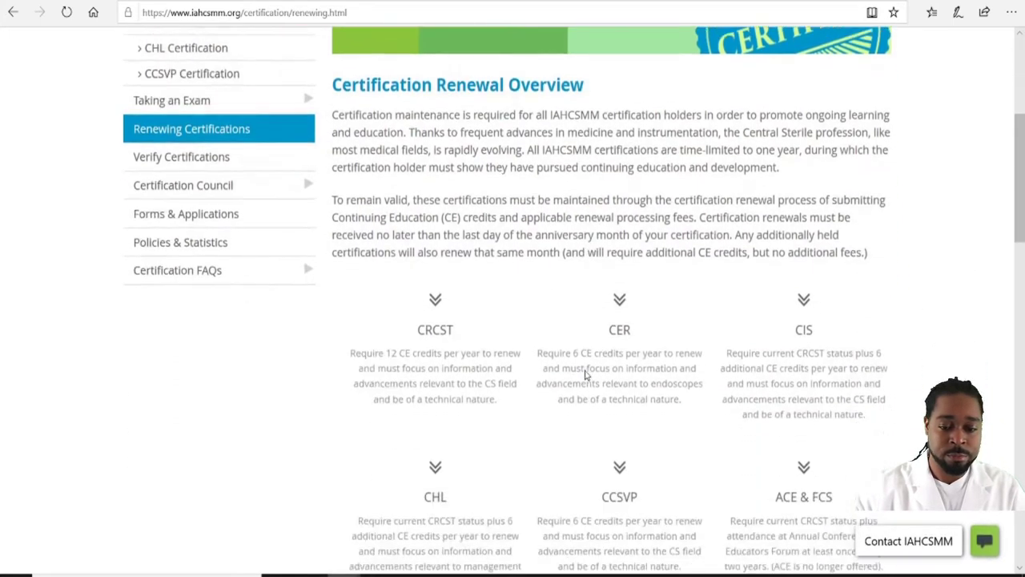
{"action": "scroll", "coordinate": [585, 375], "scroll_direction": "down", "scroll_amount": 1}
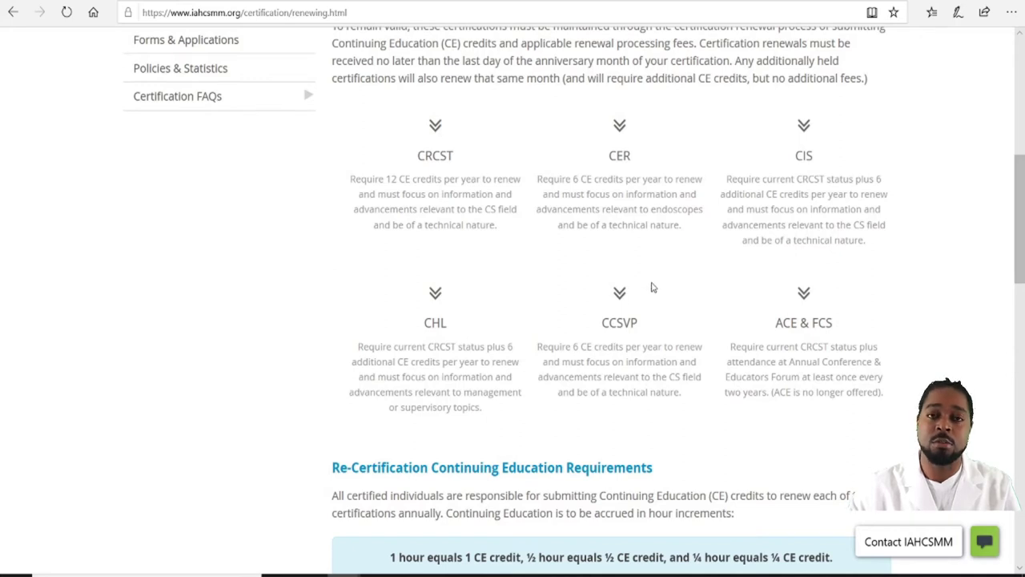
Step: Scroll down the renewal page to the $50 renewal versus $60 renewal-plus-membership fee table
{"action": "scroll", "coordinate": [628, 289], "scroll_direction": "down", "scroll_amount": 3}
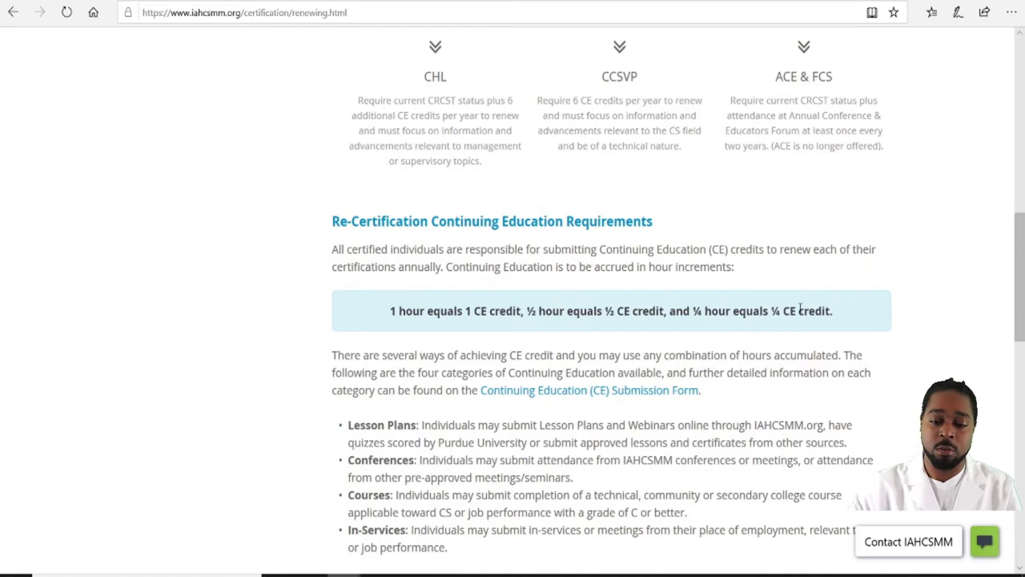
{"action": "scroll", "coordinate": [801, 315], "scroll_direction": "down", "scroll_amount": 3}
{"action": "scroll", "coordinate": [798, 315], "scroll_direction": "down", "scroll_amount": 2}
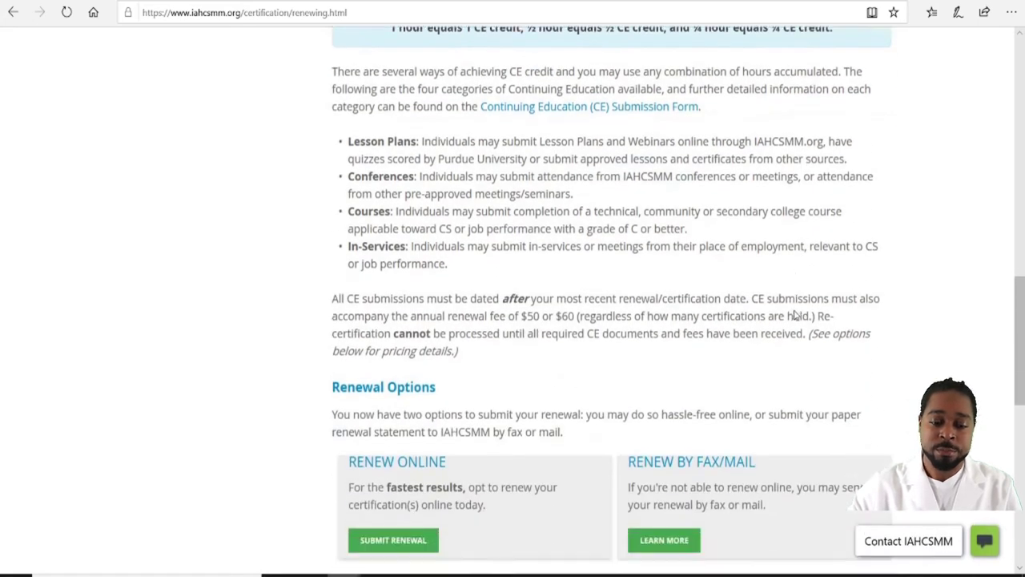
{"action": "scroll", "coordinate": [893, 301], "scroll_direction": "down", "scroll_amount": 2}
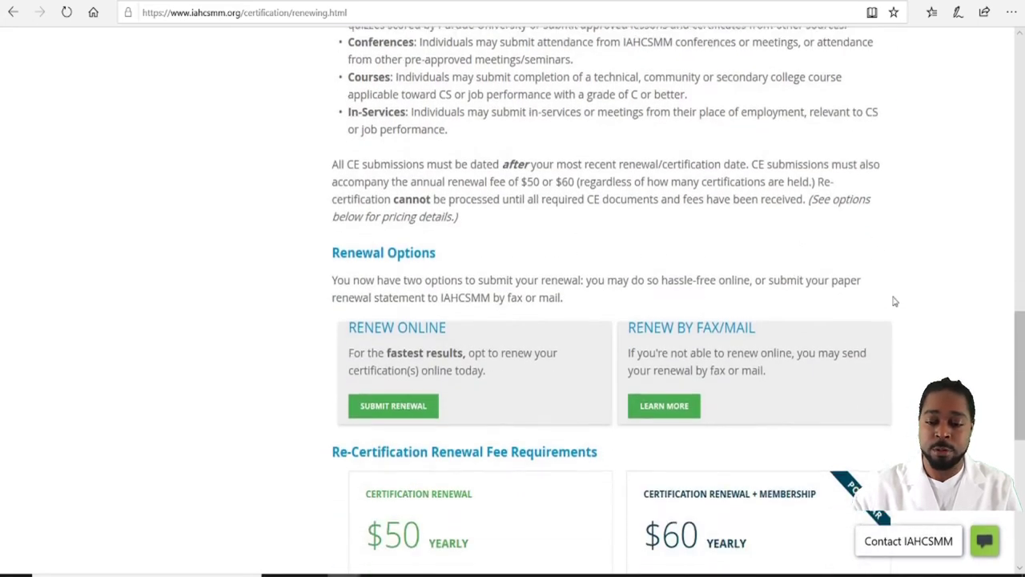
{"action": "scroll", "coordinate": [896, 306], "scroll_direction": "down", "scroll_amount": 2}
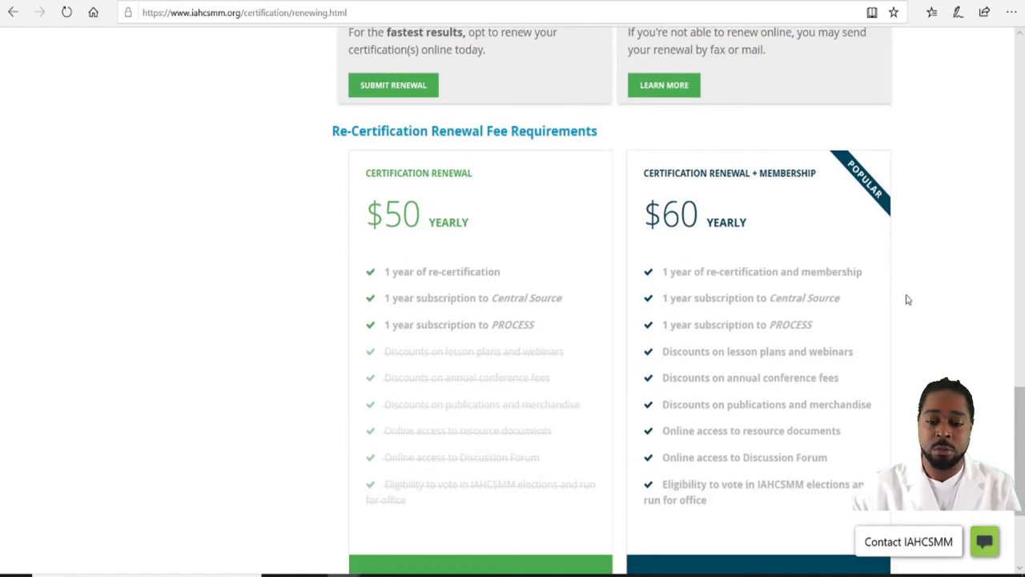
{"action": "scroll", "coordinate": [909, 298], "scroll_direction": "up", "scroll_amount": 1}
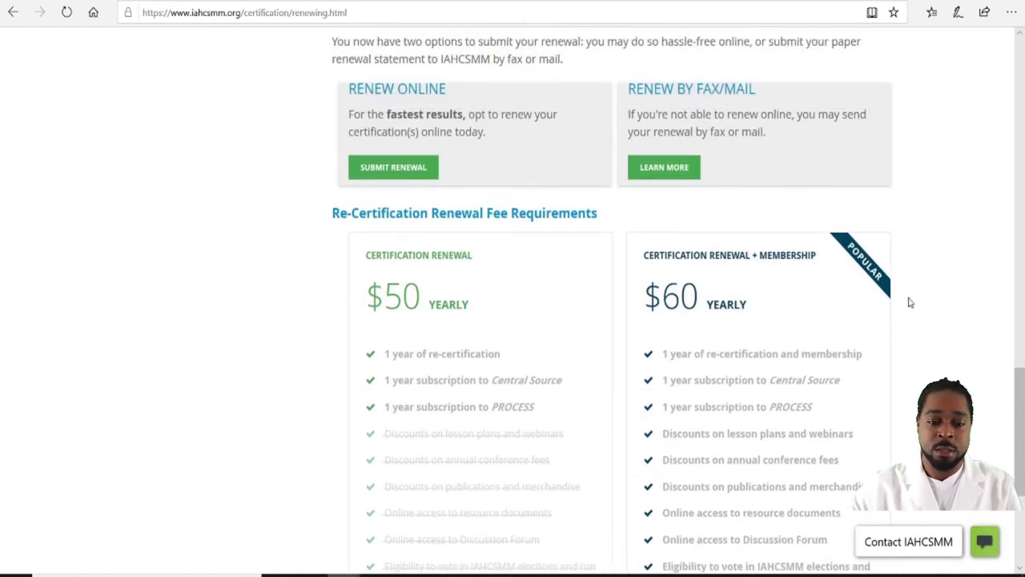
{"action": "scroll", "coordinate": [910, 303], "scroll_direction": "down", "scroll_amount": 1}
{"action": "scroll", "coordinate": [910, 304], "scroll_direction": "up", "scroll_amount": 1}
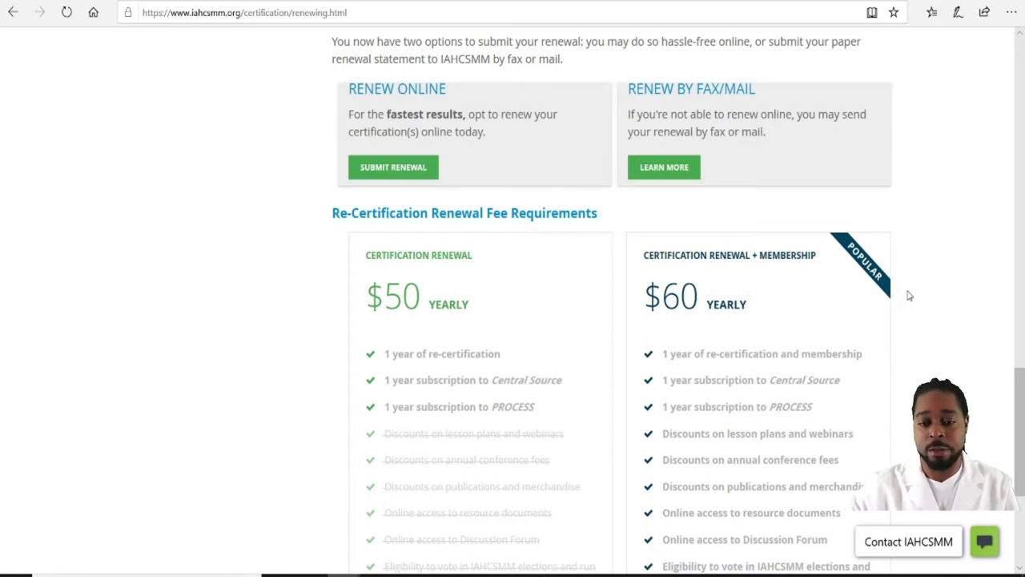
{"action": "scroll", "coordinate": [909, 355], "scroll_direction": "down", "scroll_amount": 1}
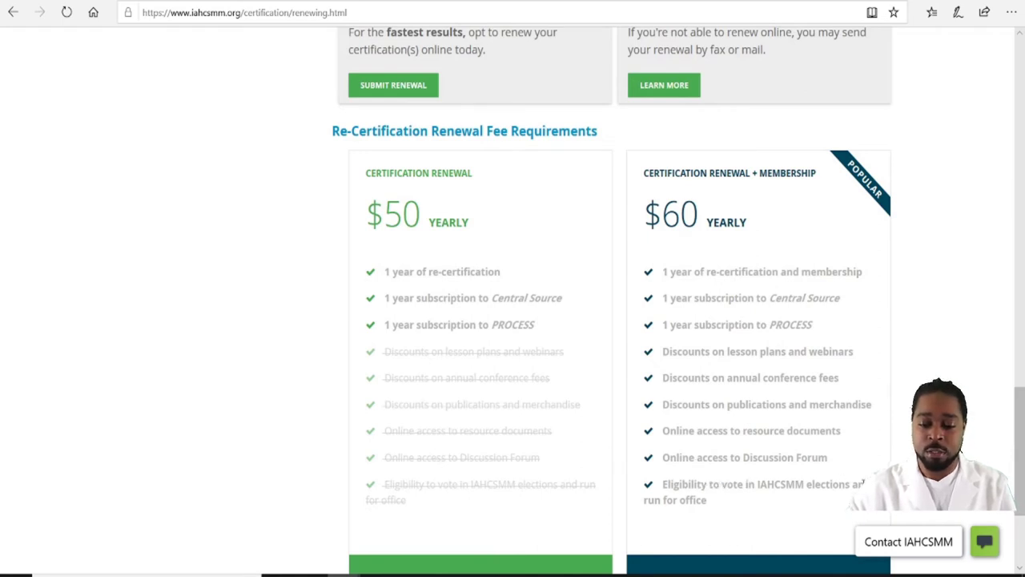
Step: Start an online certification renewal with SUBMIT RENEWAL under RENEW ONLINE in Renewal Options
{"action": "scroll", "coordinate": [873, 410], "scroll_direction": "down", "scroll_amount": 2}
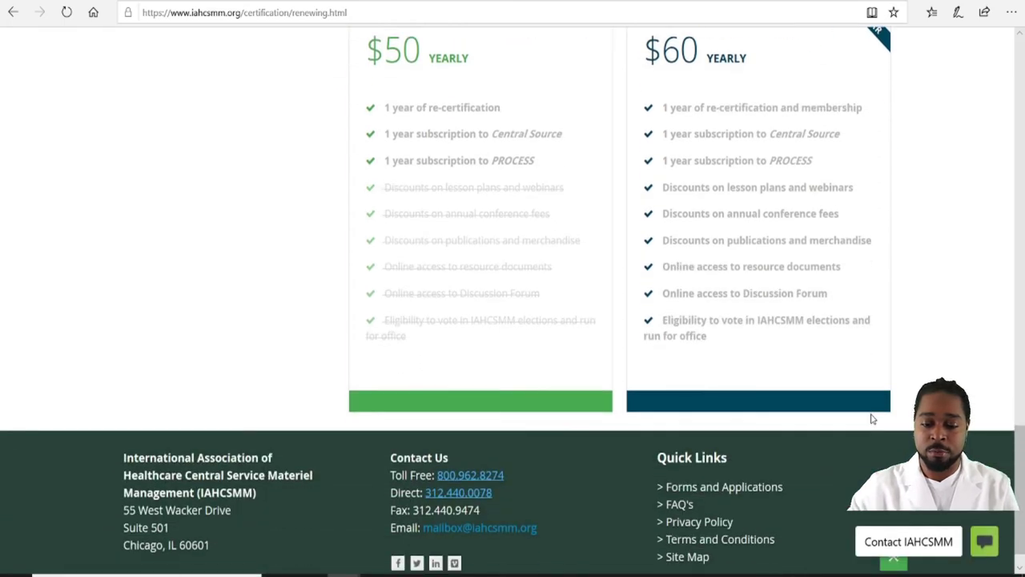
{"action": "scroll", "coordinate": [870, 417], "scroll_direction": "up", "scroll_amount": 5}
{"action": "scroll", "coordinate": [865, 421], "scroll_direction": "up", "scroll_amount": 1}
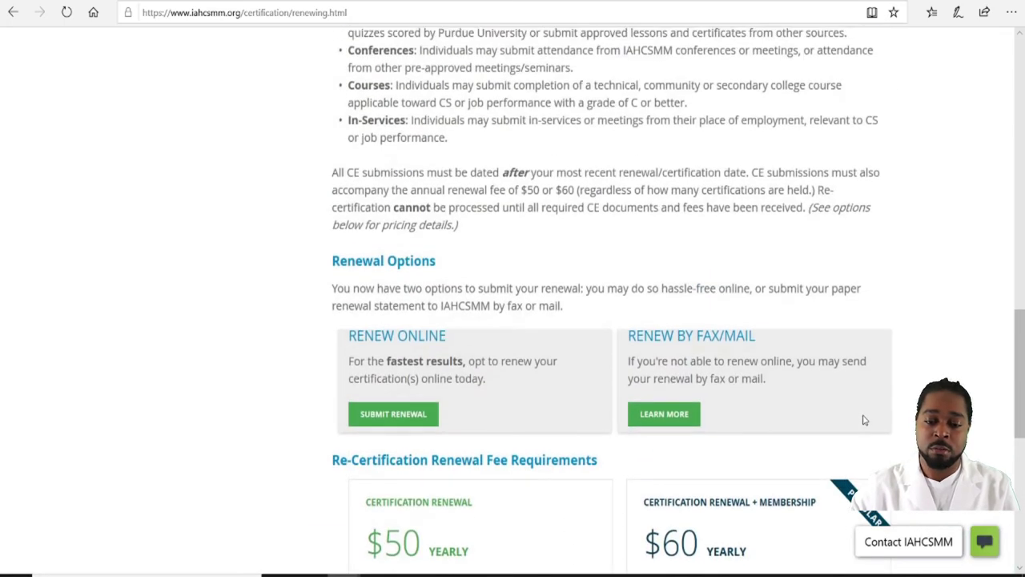
{"action": "scroll", "coordinate": [865, 419], "scroll_direction": "down", "scroll_amount": 2}
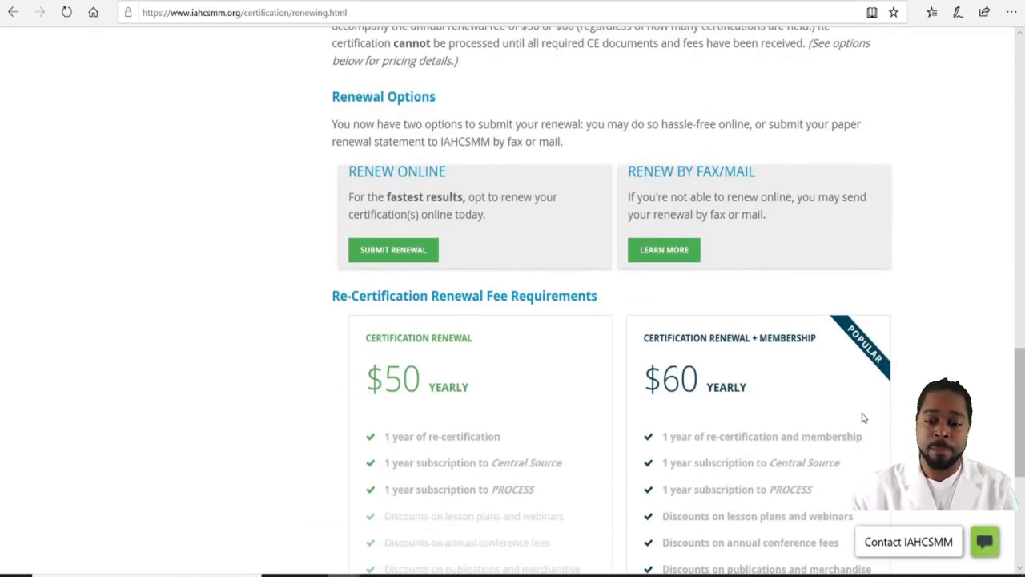
{"action": "scroll", "coordinate": [861, 413], "scroll_direction": "down", "scroll_amount": 1}
{"action": "scroll", "coordinate": [859, 412], "scroll_direction": "up", "scroll_amount": 2}
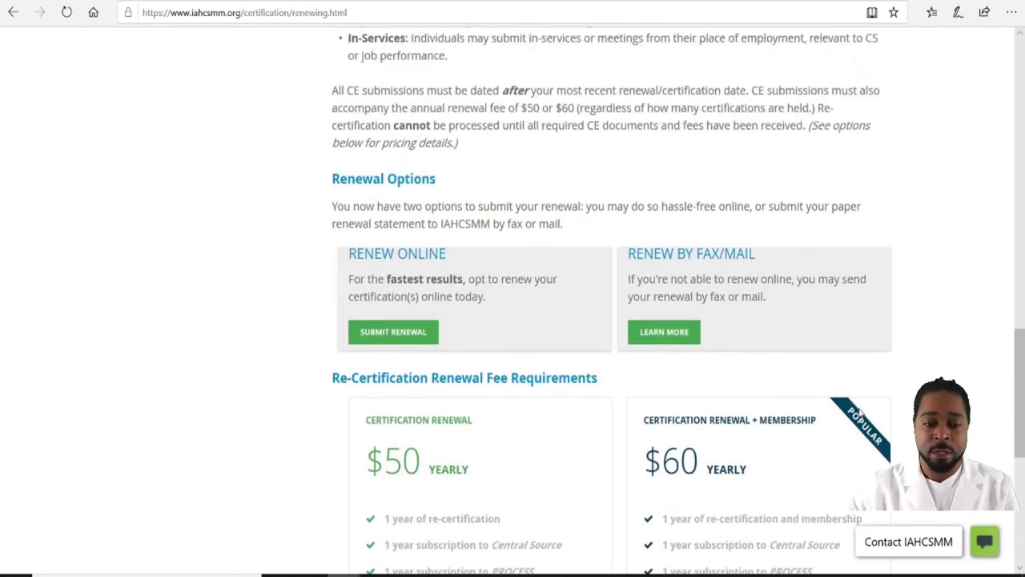
{"action": "scroll", "coordinate": [906, 407], "scroll_direction": "down", "scroll_amount": 2}
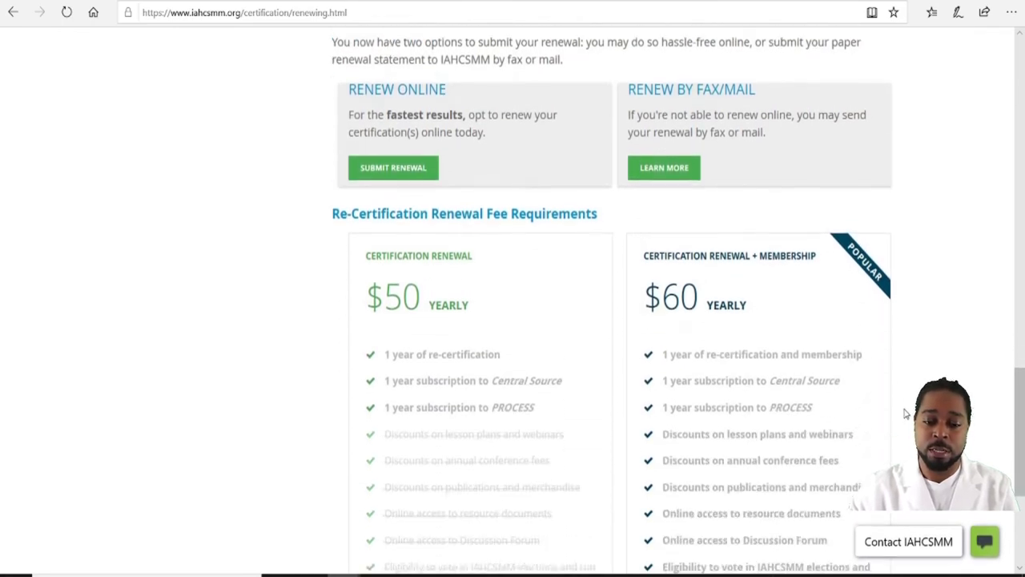
{"action": "scroll", "coordinate": [907, 414], "scroll_direction": "up", "scroll_amount": 2}
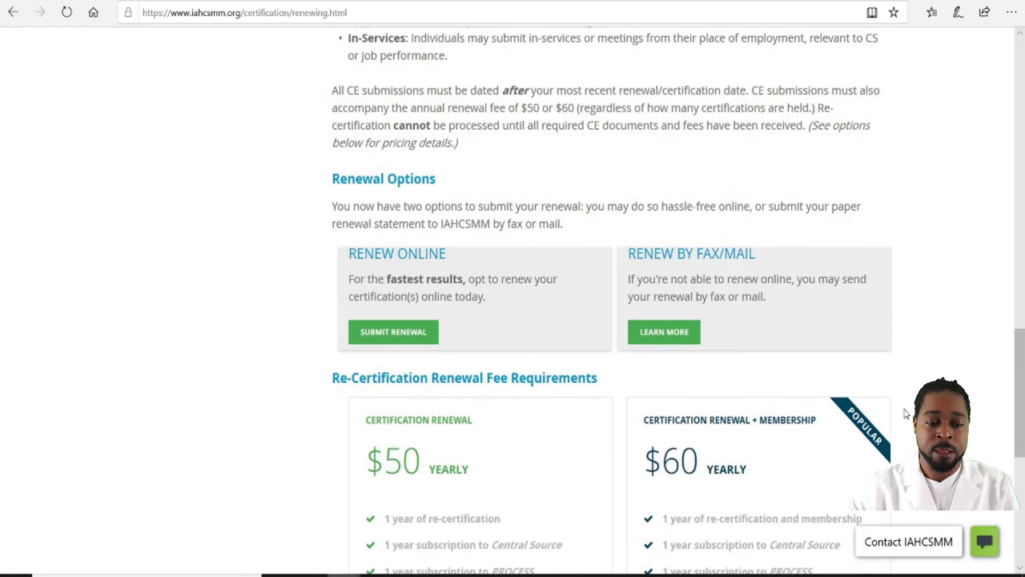
{"action": "left_click", "coordinate": [403, 334]}
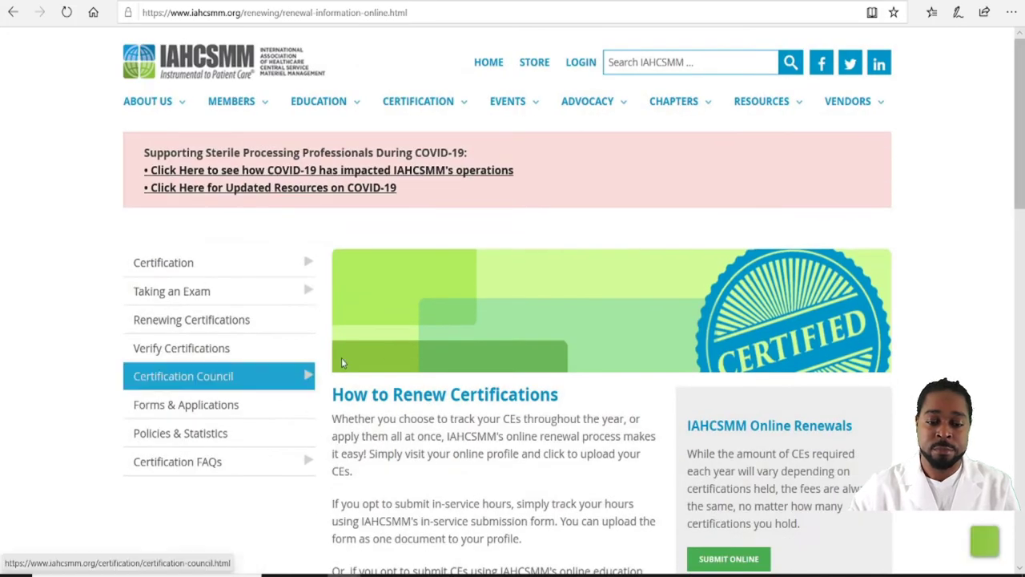
Step: Open the Certification Handbook PDF from the IAHCSMM Documents list
{"action": "scroll", "coordinate": [961, 355], "scroll_direction": "down", "scroll_amount": 6}
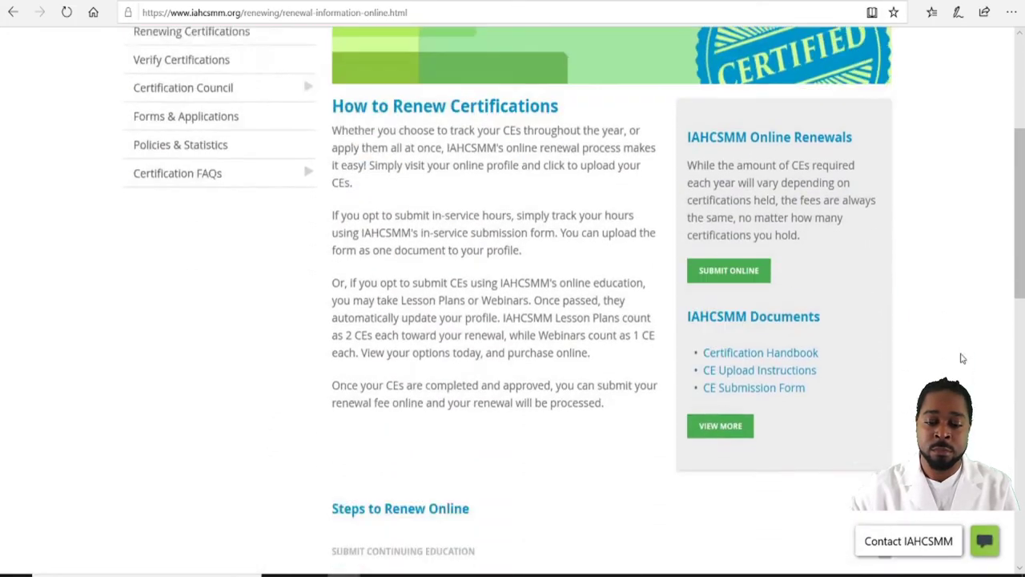
{"action": "scroll", "coordinate": [965, 358], "scroll_direction": "up", "scroll_amount": 2}
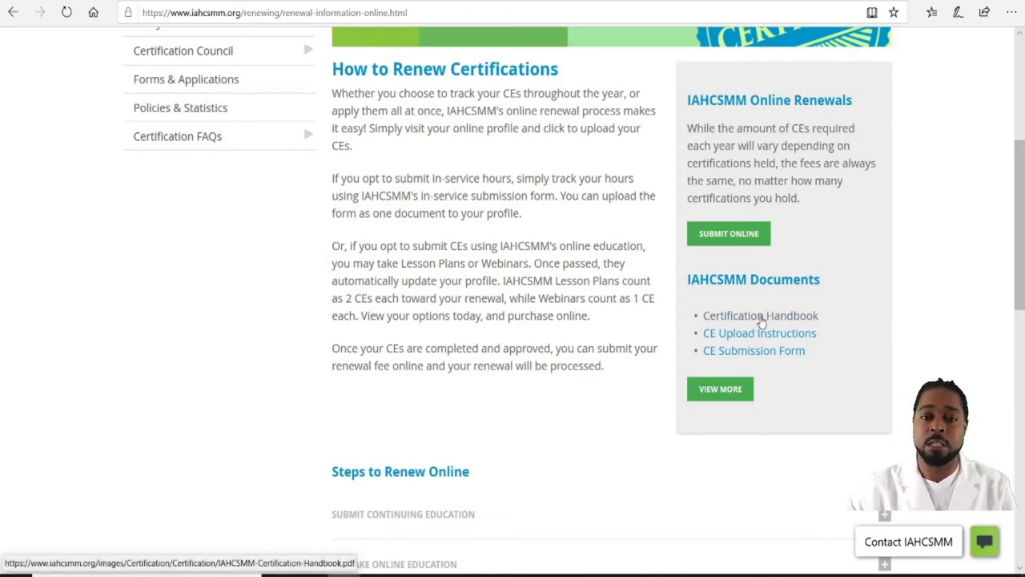
{"action": "left_click", "coordinate": [762, 322]}
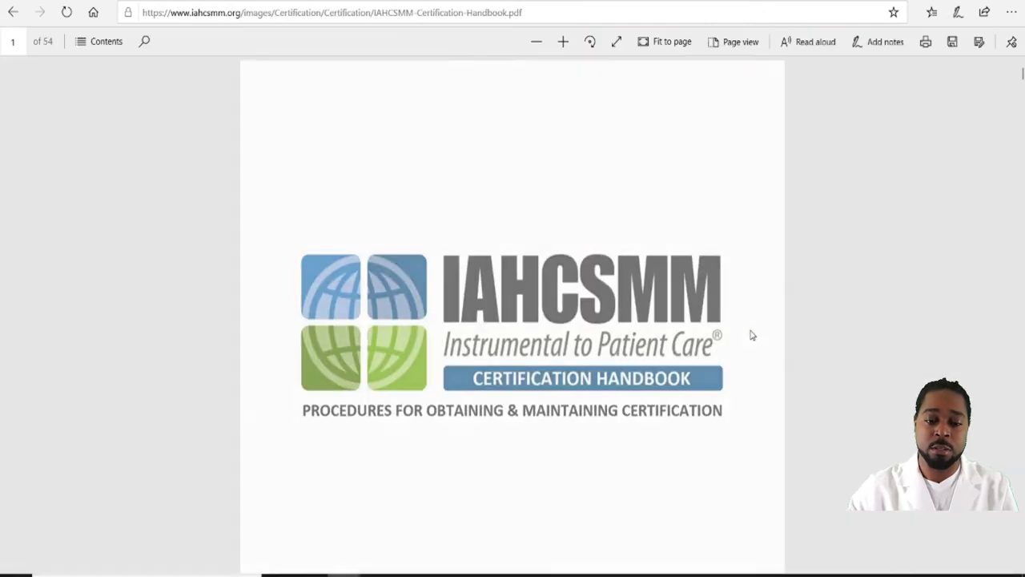
Step: Page through the Certification Handbook to page 8, then return to the renewal page
{"action": "scroll", "coordinate": [582, 201], "scroll_direction": "down", "scroll_amount": 6}
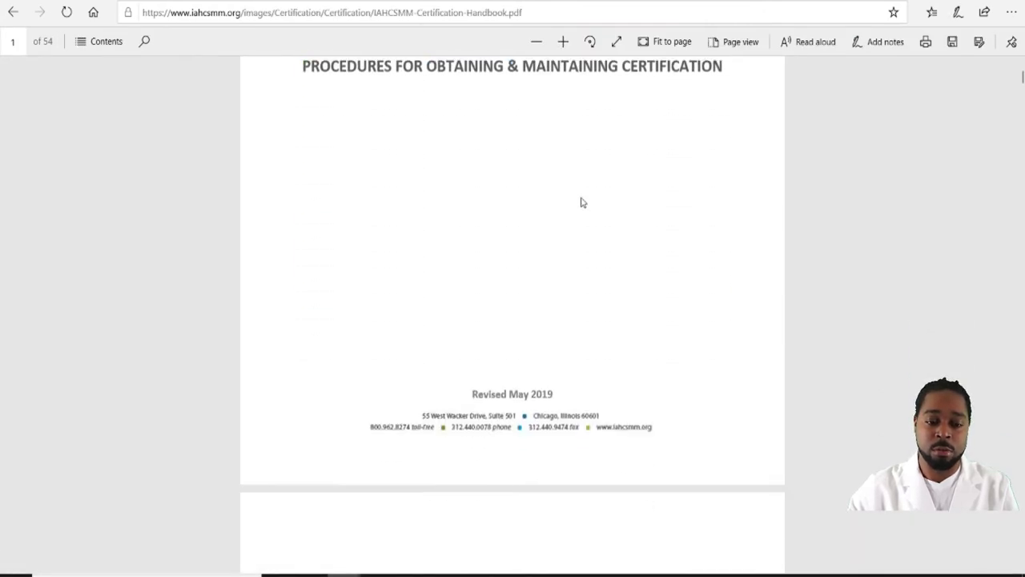
{"action": "scroll", "coordinate": [636, 269], "scroll_direction": "down", "scroll_amount": 15}
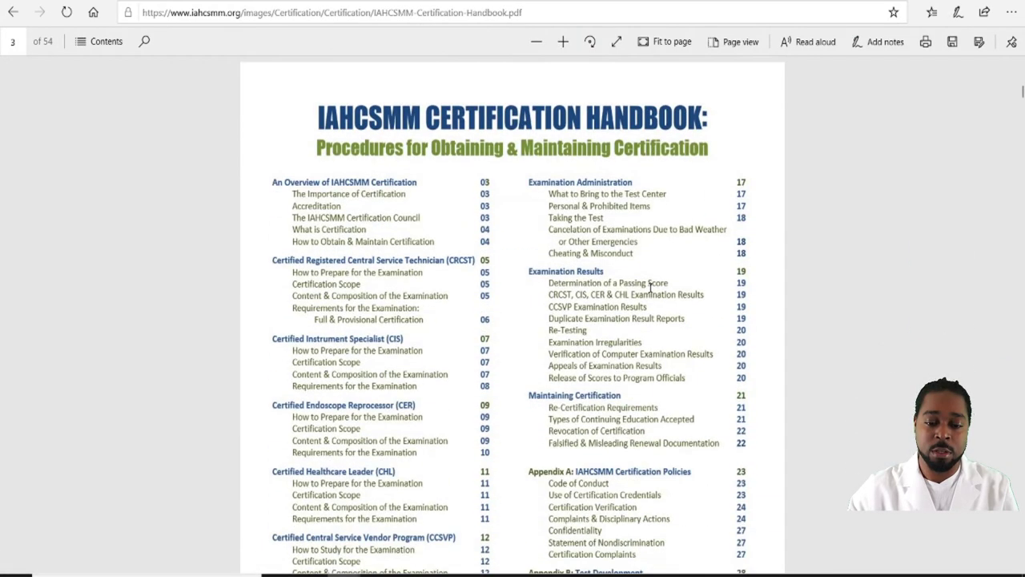
{"action": "scroll", "coordinate": [653, 293], "scroll_direction": "down", "scroll_amount": 3}
{"action": "scroll", "coordinate": [654, 293], "scroll_direction": "down", "scroll_amount": 20}
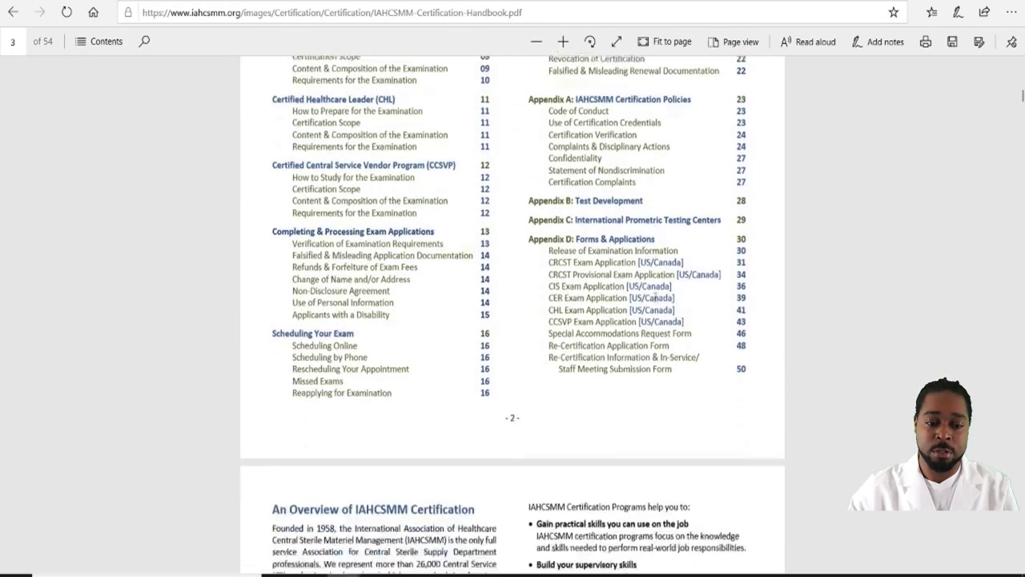
{"action": "scroll", "coordinate": [663, 307], "scroll_direction": "down", "scroll_amount": 18}
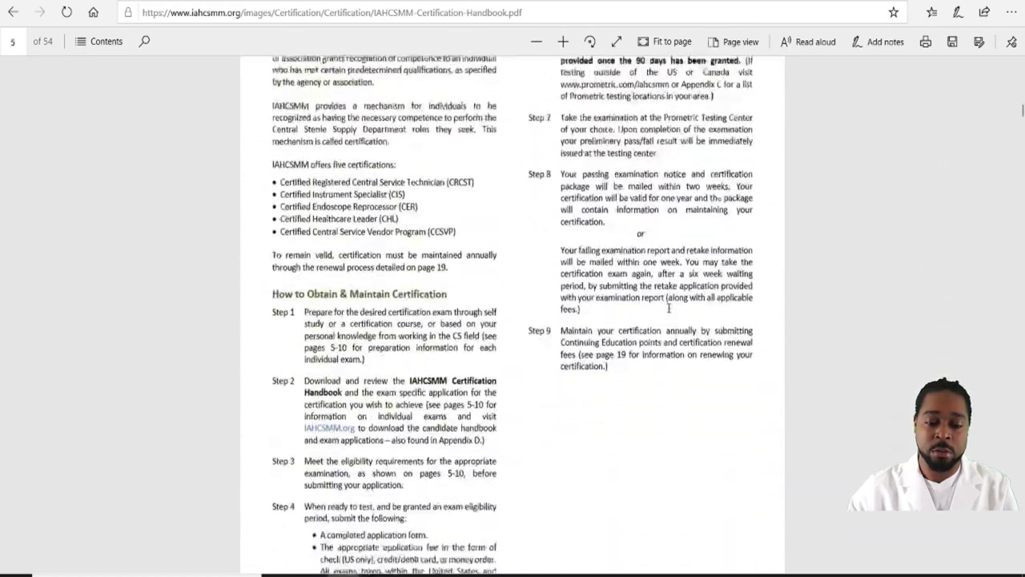
{"action": "scroll", "coordinate": [680, 311], "scroll_direction": "down", "scroll_amount": 20}
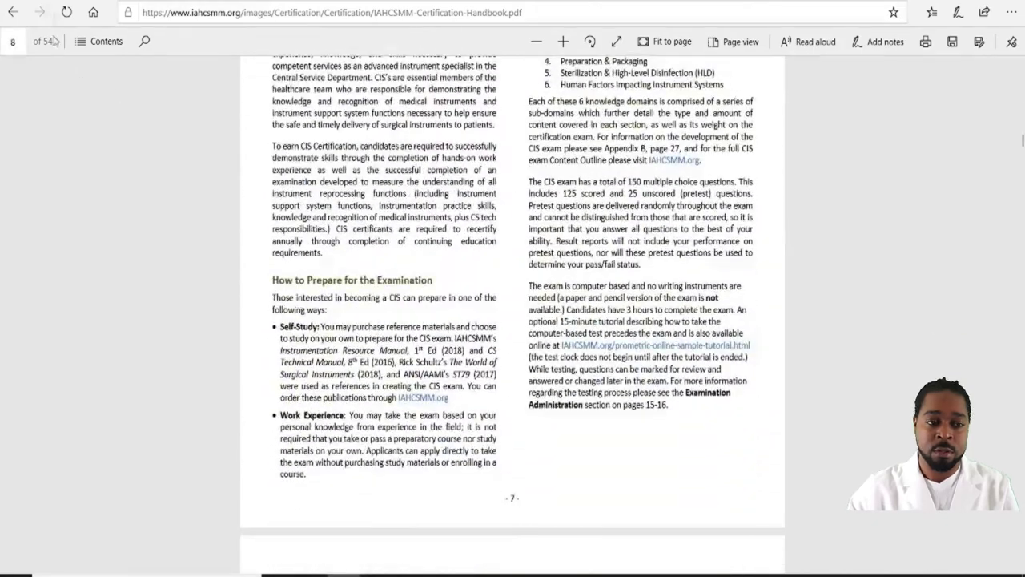
{"action": "left_click", "coordinate": [14, 13]}
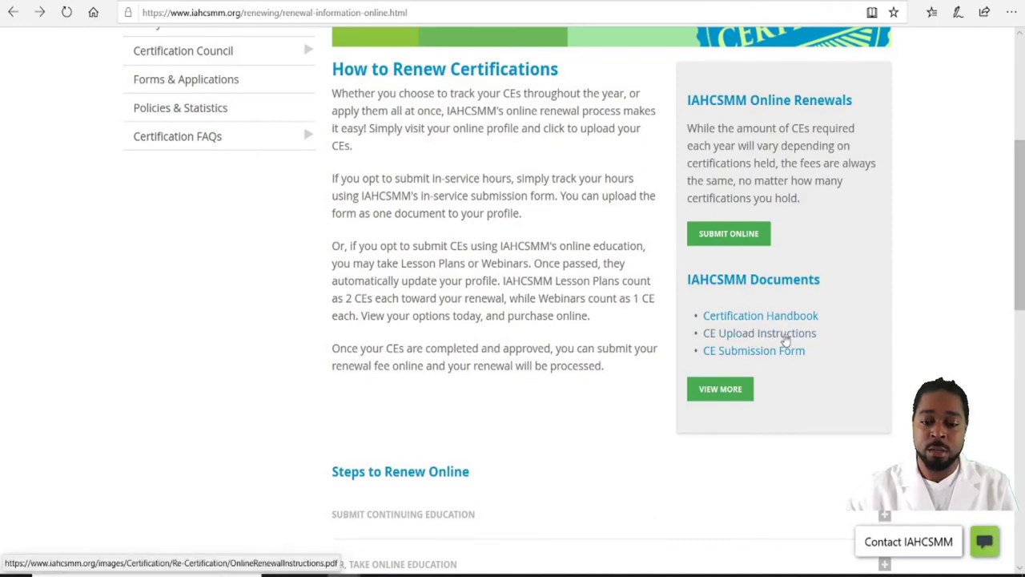
Step: Skim the CE Upload Instructions PDF, then open the CE Submission Form PDF instead
{"action": "left_click", "coordinate": [785, 339]}
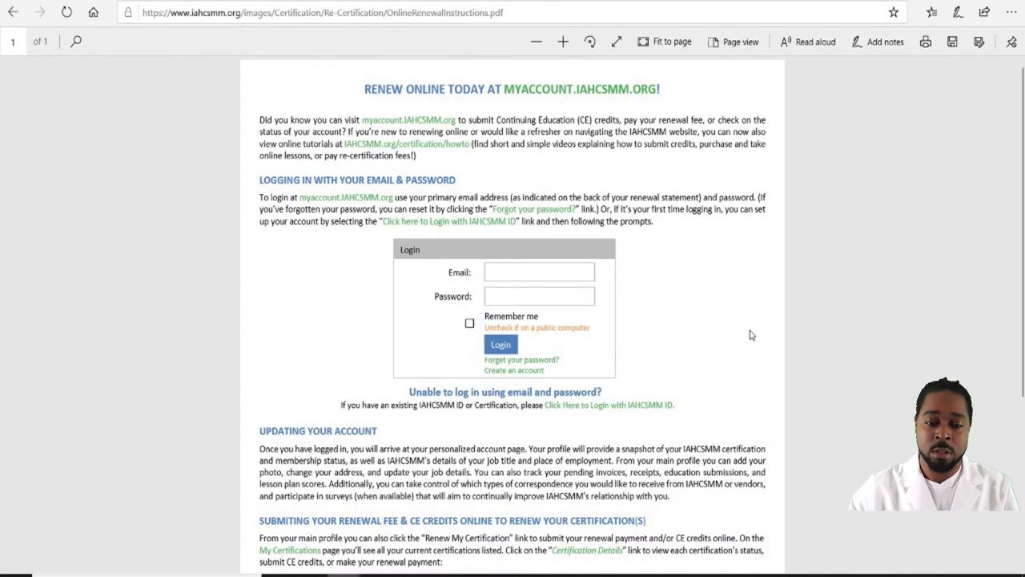
{"action": "scroll", "coordinate": [709, 299], "scroll_direction": "down", "scroll_amount": 3}
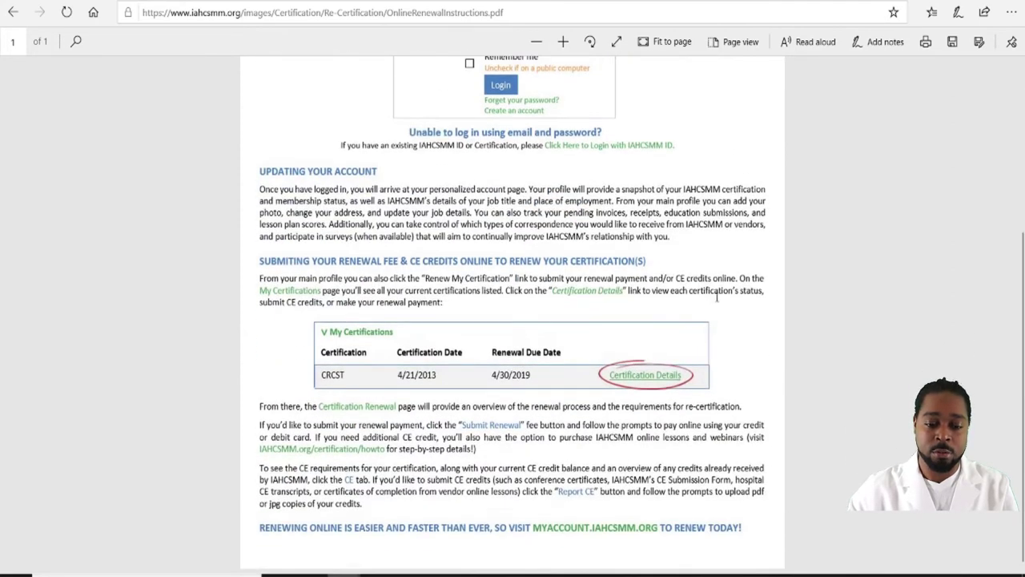
{"action": "scroll", "coordinate": [731, 396], "scroll_direction": "up", "scroll_amount": 3}
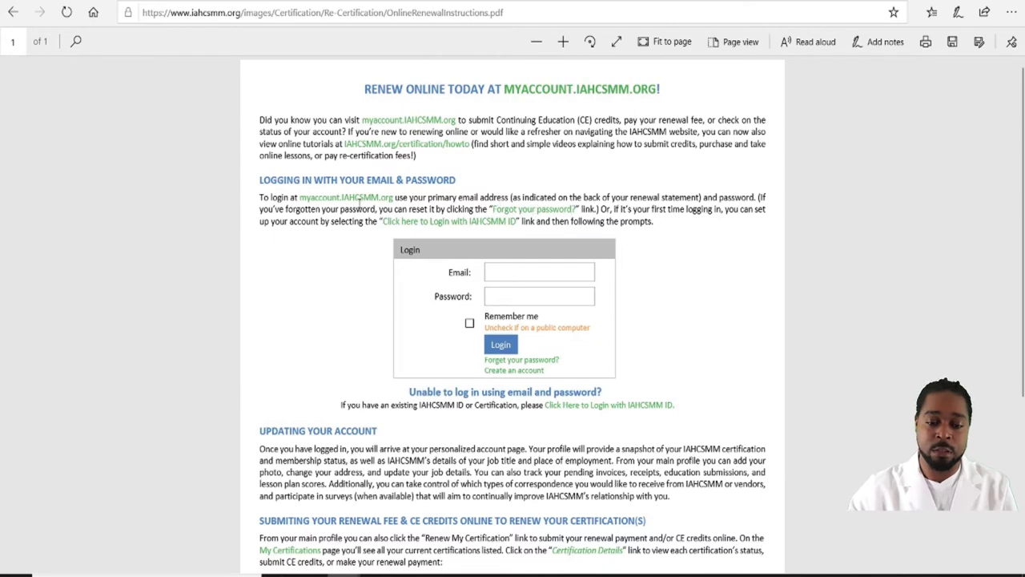
{"action": "left_click", "coordinate": [19, 14]}
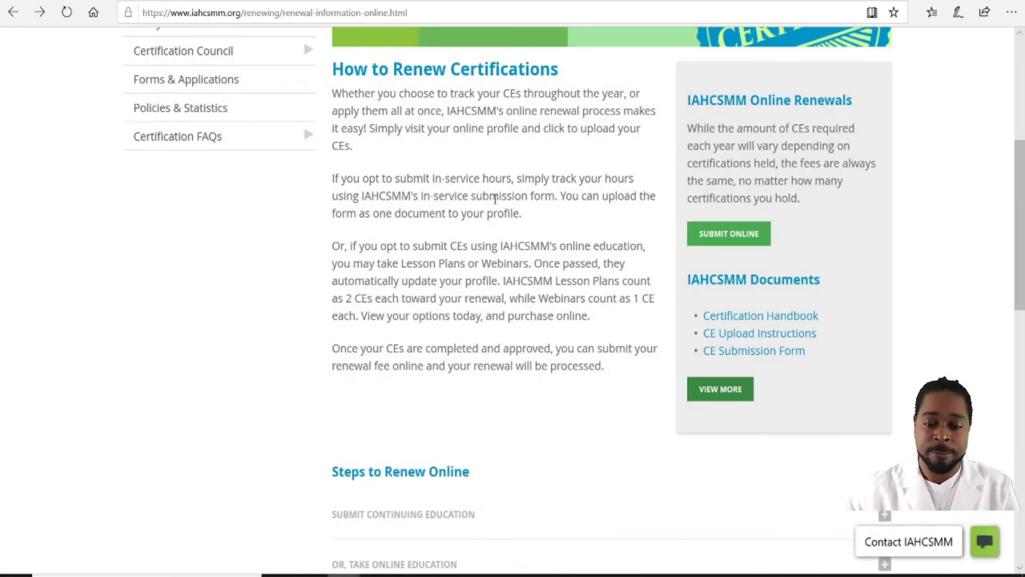
{"action": "left_click", "coordinate": [757, 357]}
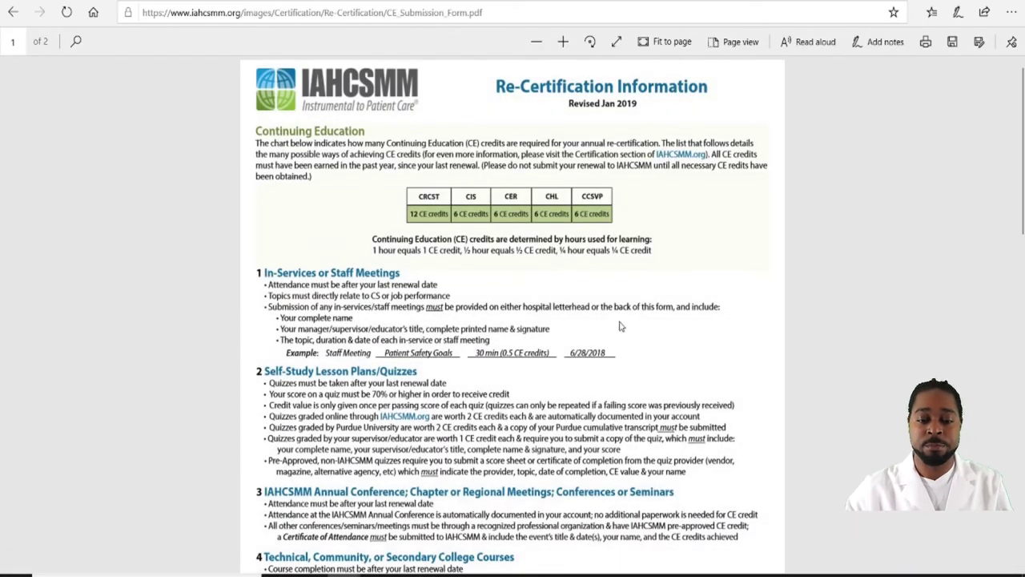
Step: Read the CE Submission Form down to page 2's In-Service/Staff Meeting Submission Form and back
{"action": "scroll", "coordinate": [685, 275], "scroll_direction": "down", "scroll_amount": 2}
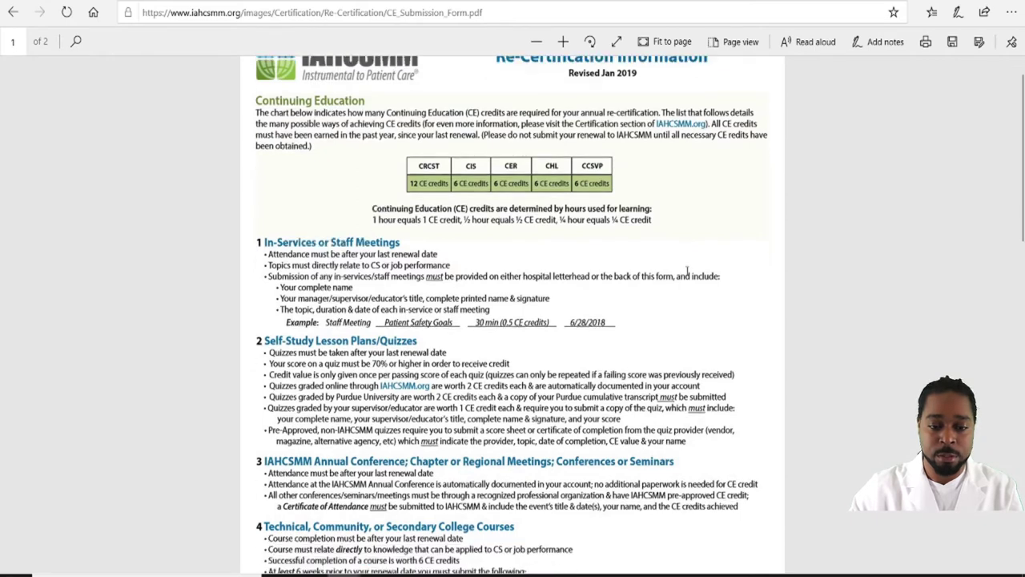
{"action": "scroll", "coordinate": [687, 275], "scroll_direction": "down", "scroll_amount": 7}
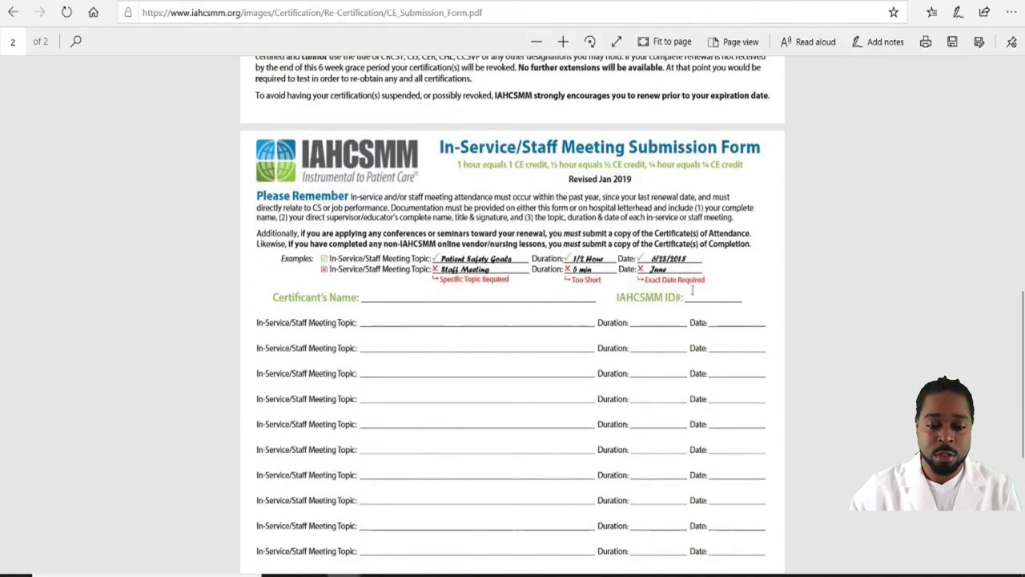
{"action": "scroll", "coordinate": [732, 309], "scroll_direction": "down", "scroll_amount": 4}
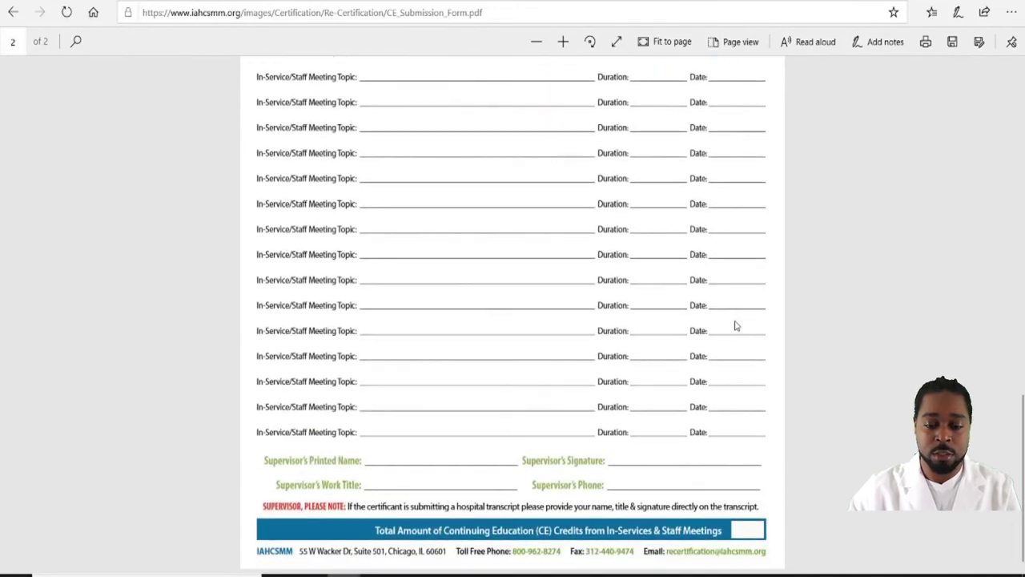
{"action": "scroll", "coordinate": [736, 326], "scroll_direction": "up", "scroll_amount": 4}
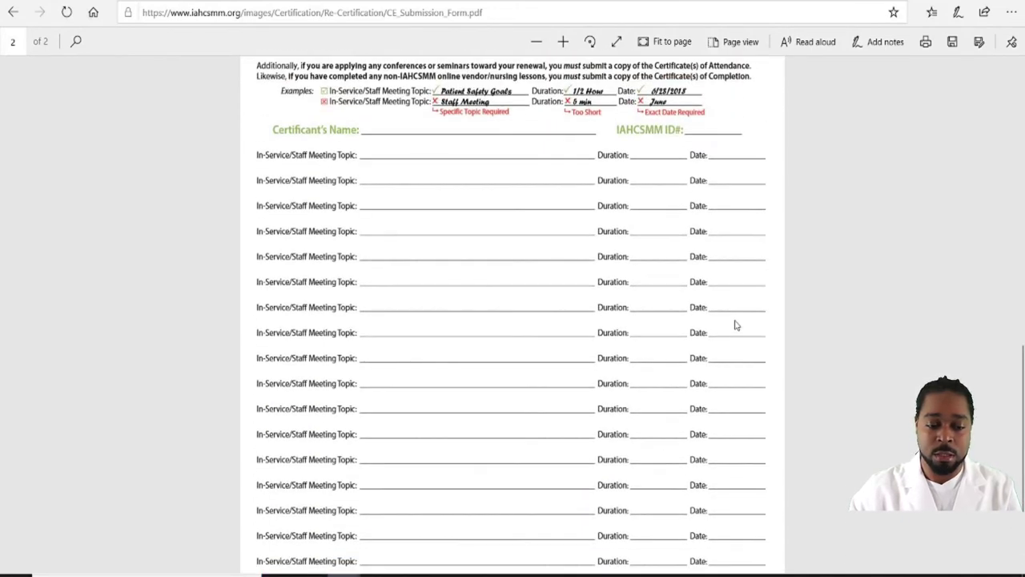
{"action": "scroll", "coordinate": [736, 325], "scroll_direction": "up", "scroll_amount": 3}
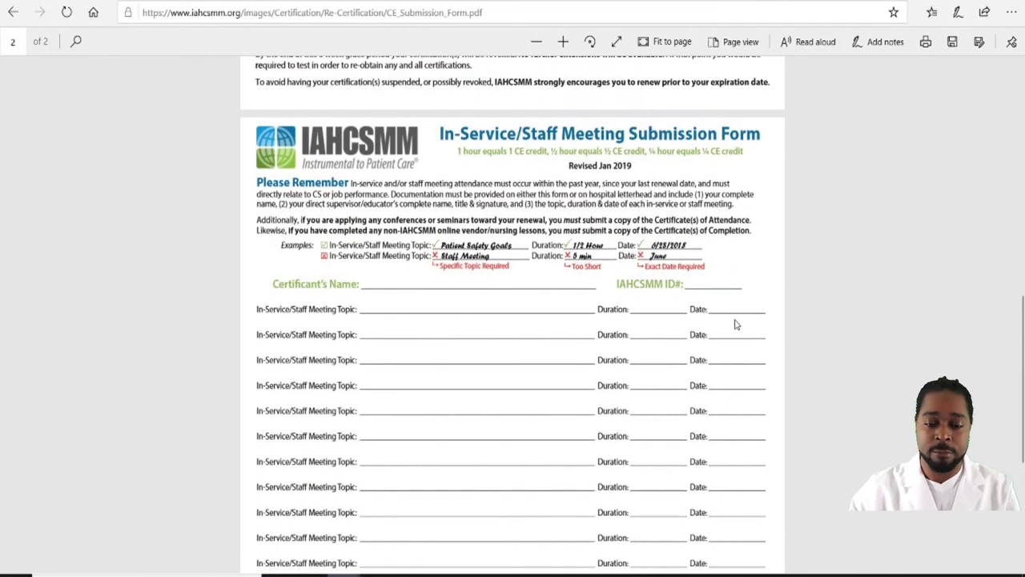
{"action": "scroll", "coordinate": [737, 317], "scroll_direction": "up", "scroll_amount": 2}
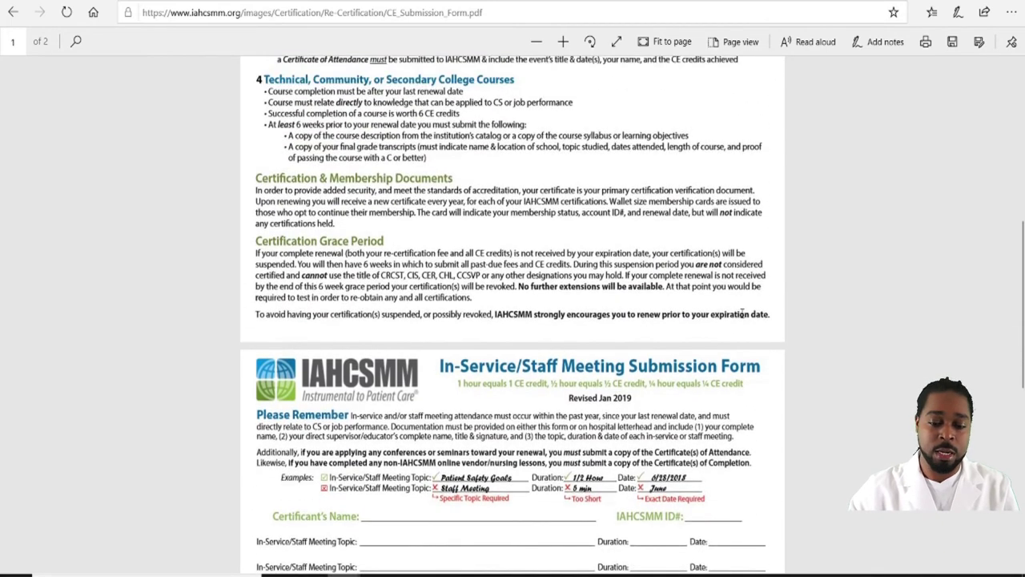
{"action": "scroll", "coordinate": [743, 313], "scroll_direction": "up", "scroll_amount": 5}
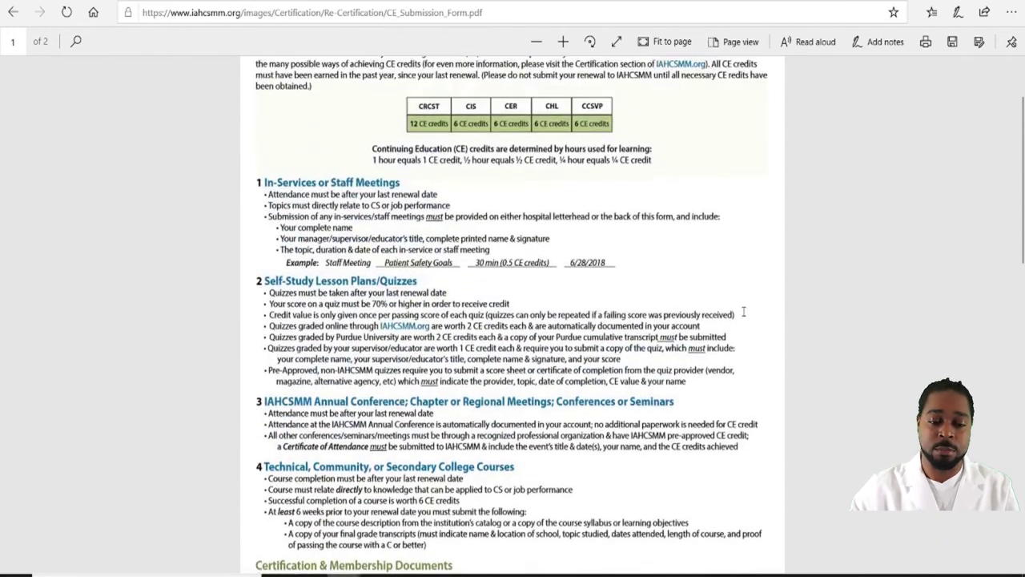
{"action": "scroll", "coordinate": [743, 316], "scroll_direction": "down", "scroll_amount": 5}
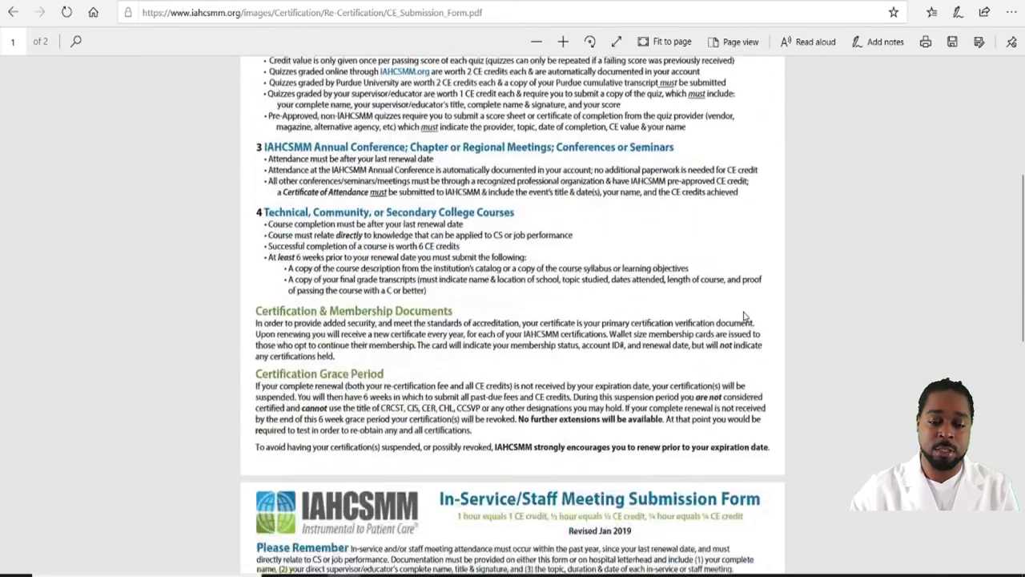
{"action": "scroll", "coordinate": [743, 316], "scroll_direction": "down", "scroll_amount": 11}
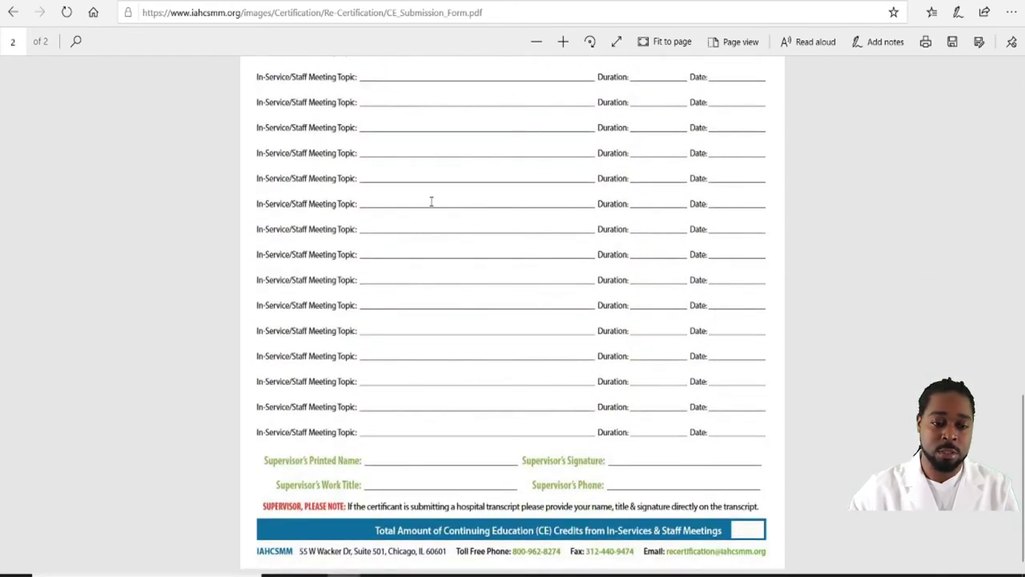
{"action": "scroll", "coordinate": [431, 201], "scroll_direction": "up", "scroll_amount": 5}
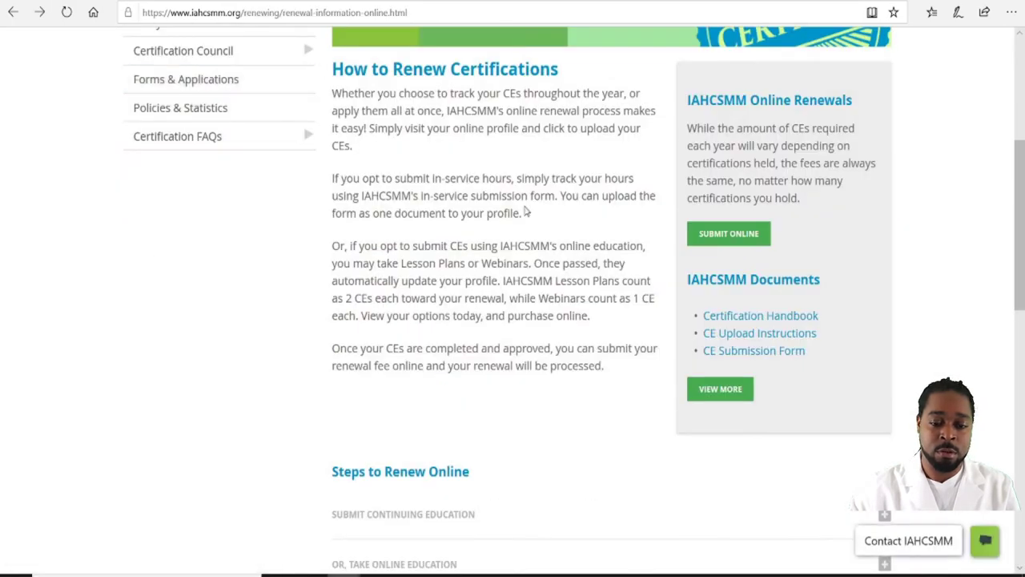
Step: Expand the Submit Continuing Education and Or, Take Online Education renewal steps
{"action": "scroll", "coordinate": [659, 437], "scroll_direction": "down", "scroll_amount": 3}
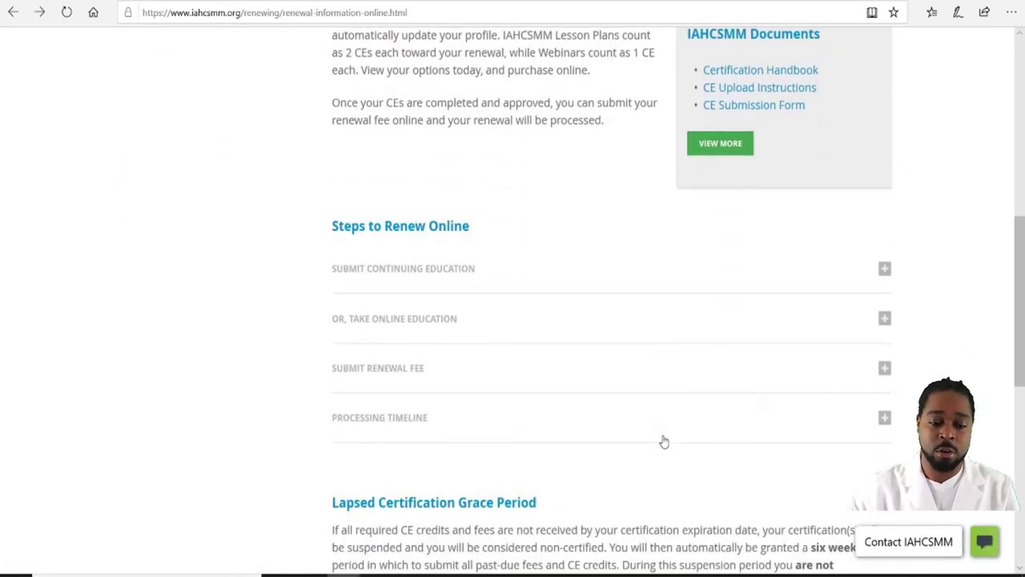
{"action": "scroll", "coordinate": [664, 440], "scroll_direction": "down", "scroll_amount": 1}
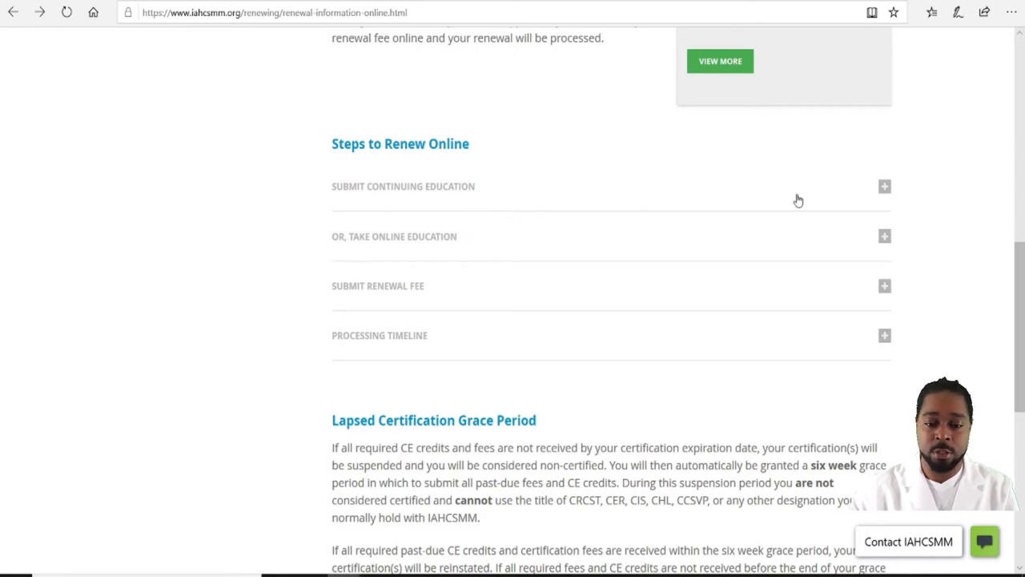
{"action": "left_click", "coordinate": [884, 188]}
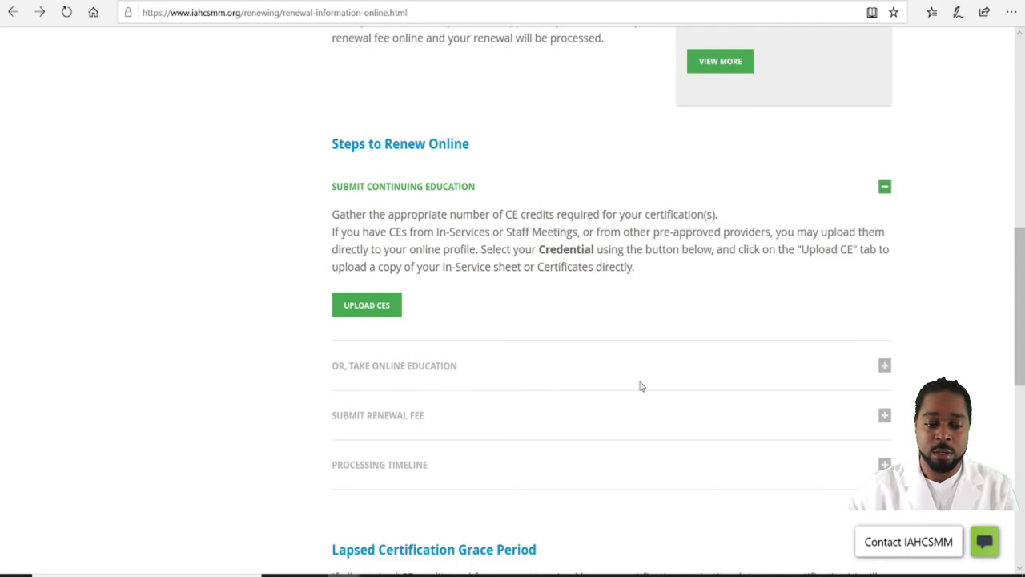
{"action": "left_click", "coordinate": [886, 367]}
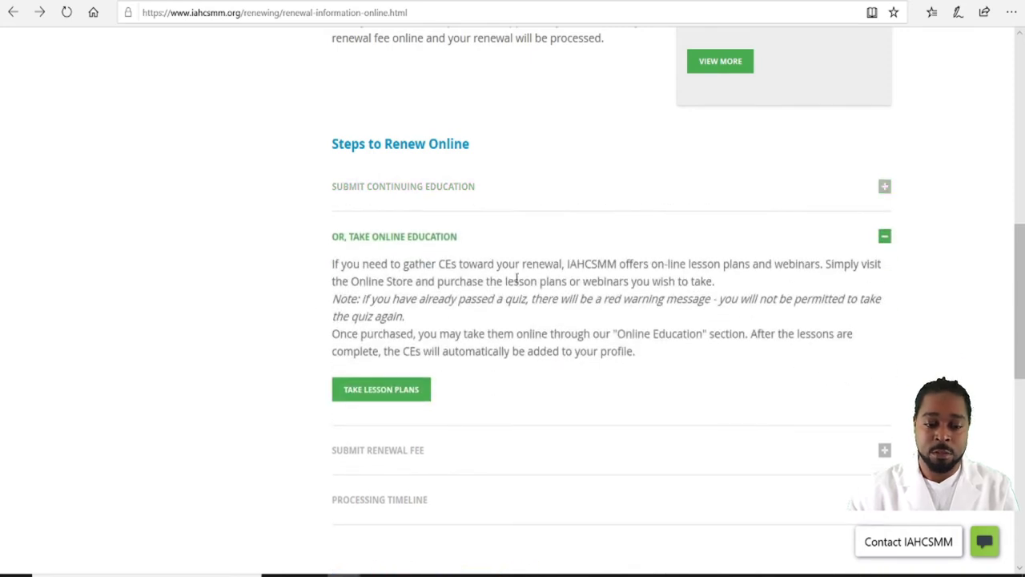
Step: Expand Submit Renewal Fee and Processing Timeline, then reopen Submit Continuing Education
{"action": "scroll", "coordinate": [1017, 332], "scroll_direction": "down", "scroll_amount": 2}
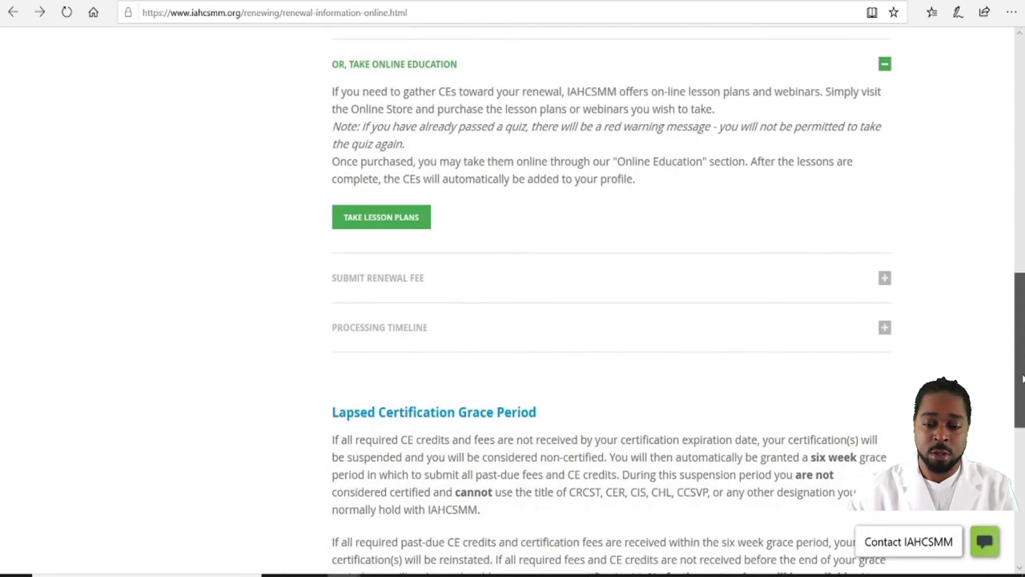
{"action": "left_click", "coordinate": [885, 278]}
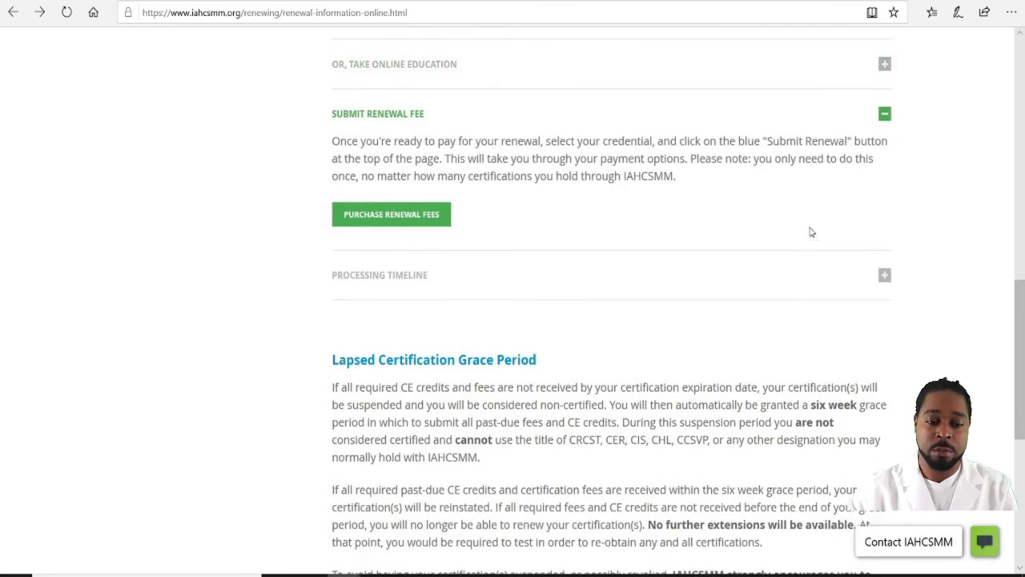
{"action": "left_click", "coordinate": [884, 275]}
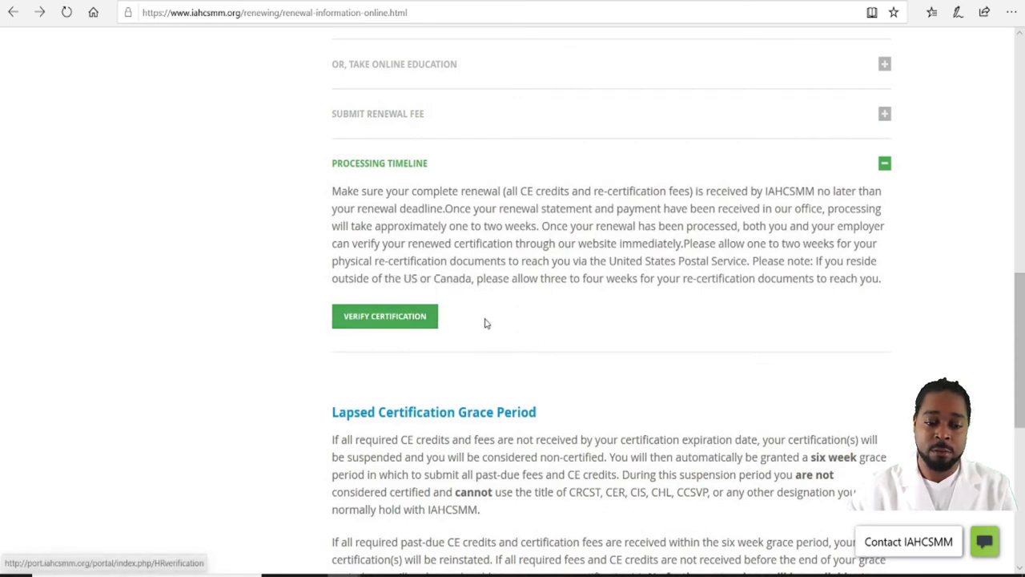
{"action": "scroll", "coordinate": [961, 379], "scroll_direction": "up", "scroll_amount": 6}
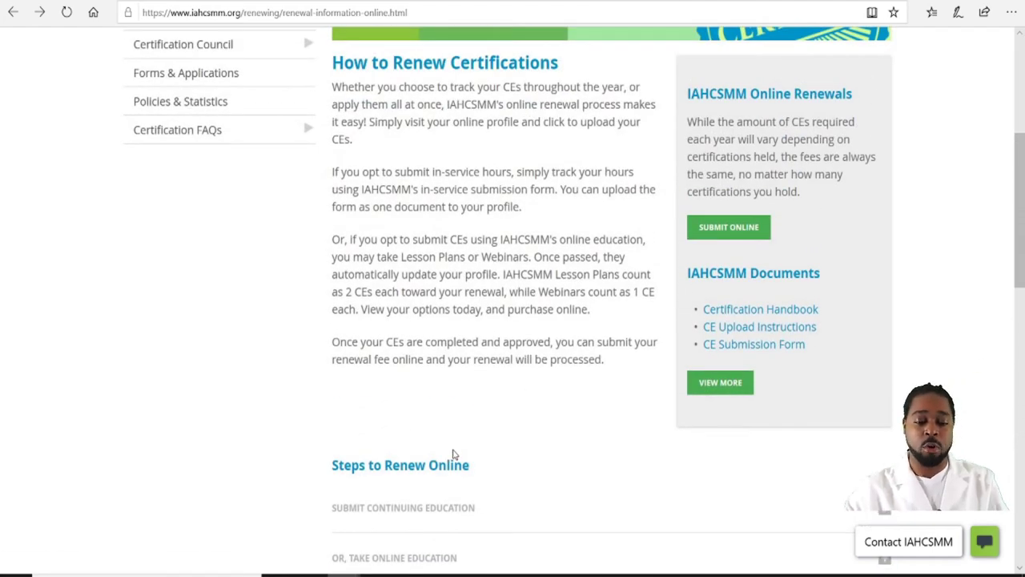
{"action": "scroll", "coordinate": [577, 486], "scroll_direction": "down", "scroll_amount": 3}
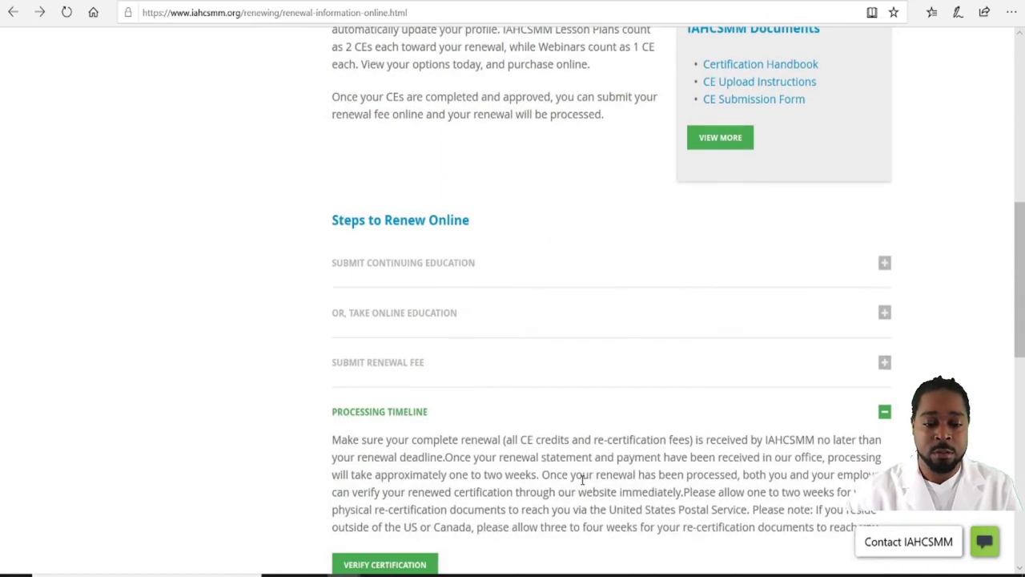
{"action": "scroll", "coordinate": [412, 359], "scroll_direction": "up", "scroll_amount": 1}
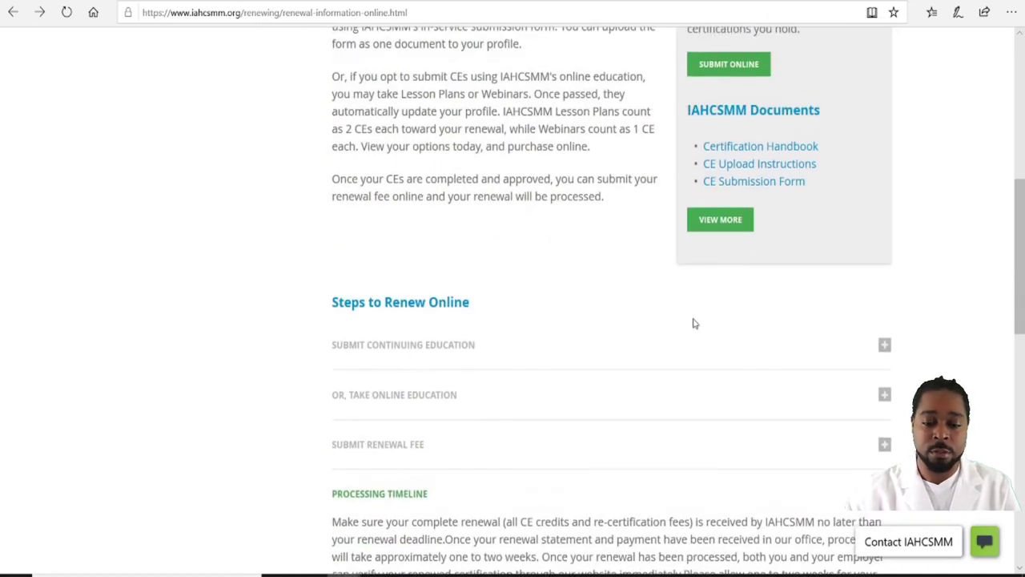
{"action": "left_click", "coordinate": [885, 347]}
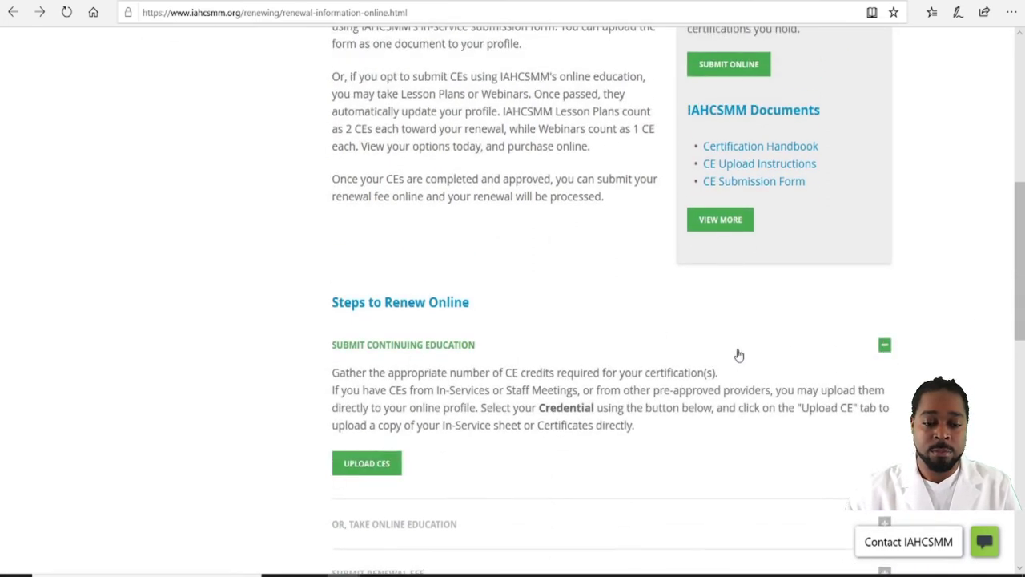
Step: Open the CRCST Certification Renewal details from the CE upload portal and review its instructions
{"action": "left_click", "coordinate": [369, 464]}
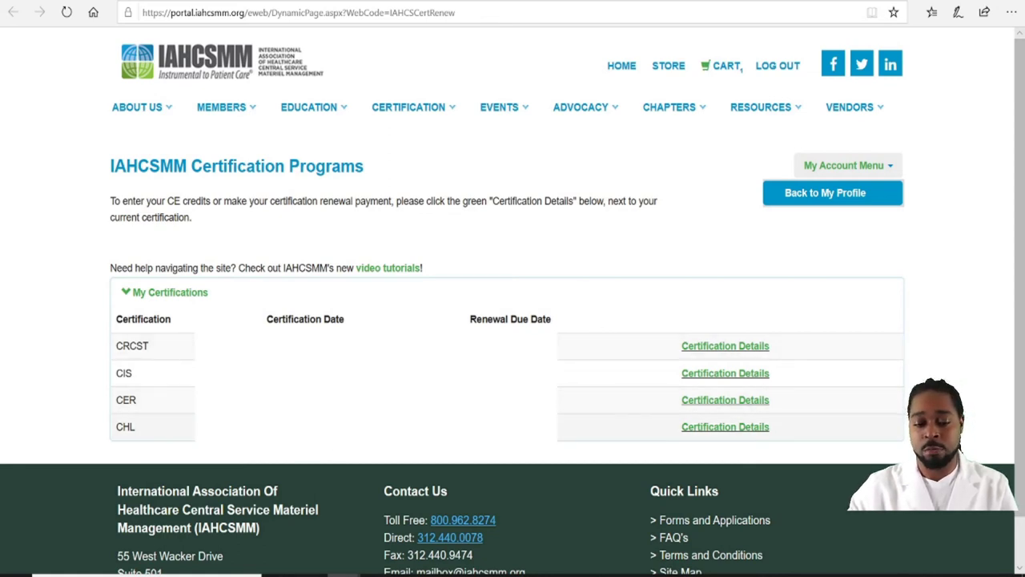
{"action": "left_click", "coordinate": [729, 350]}
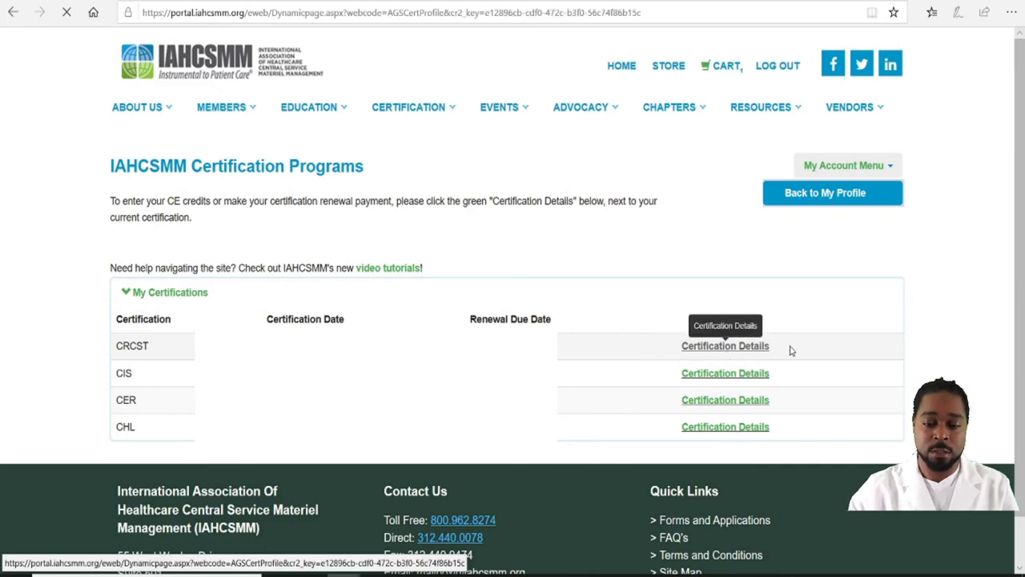
{"action": "scroll", "coordinate": [678, 375], "scroll_direction": "down", "scroll_amount": 5}
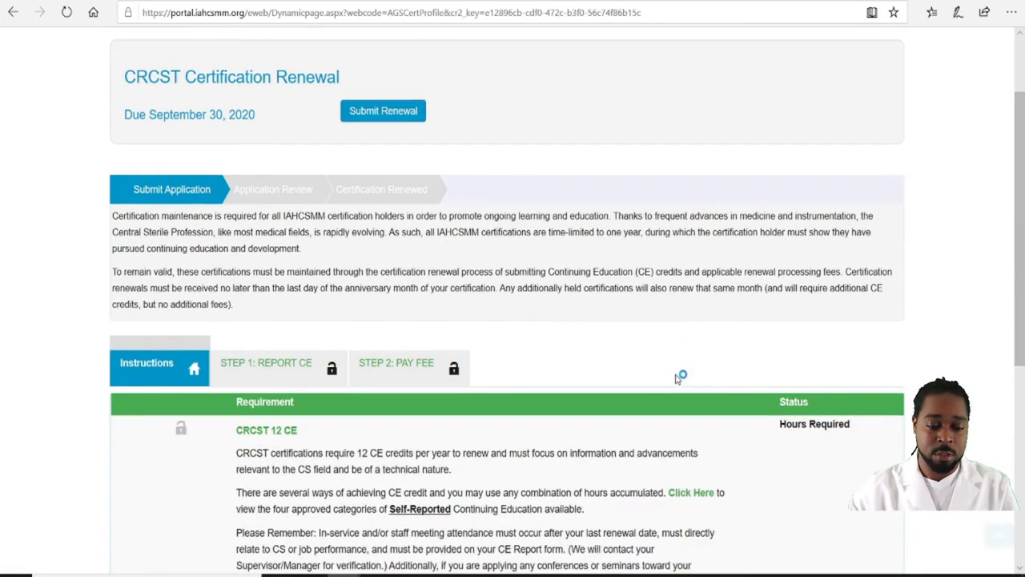
{"action": "scroll", "coordinate": [681, 383], "scroll_direction": "up", "scroll_amount": 2}
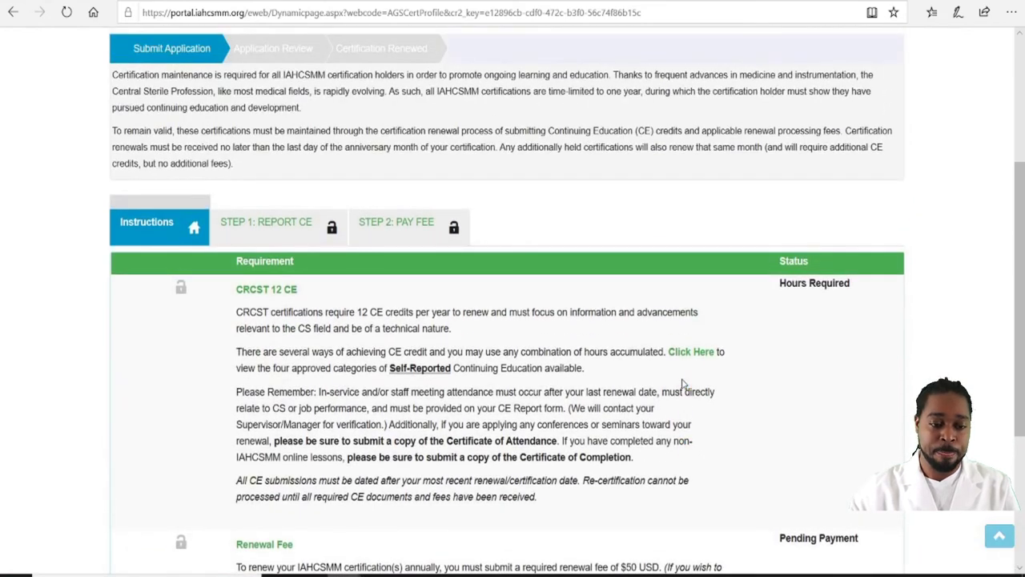
{"action": "scroll", "coordinate": [683, 387], "scroll_direction": "down", "scroll_amount": 2}
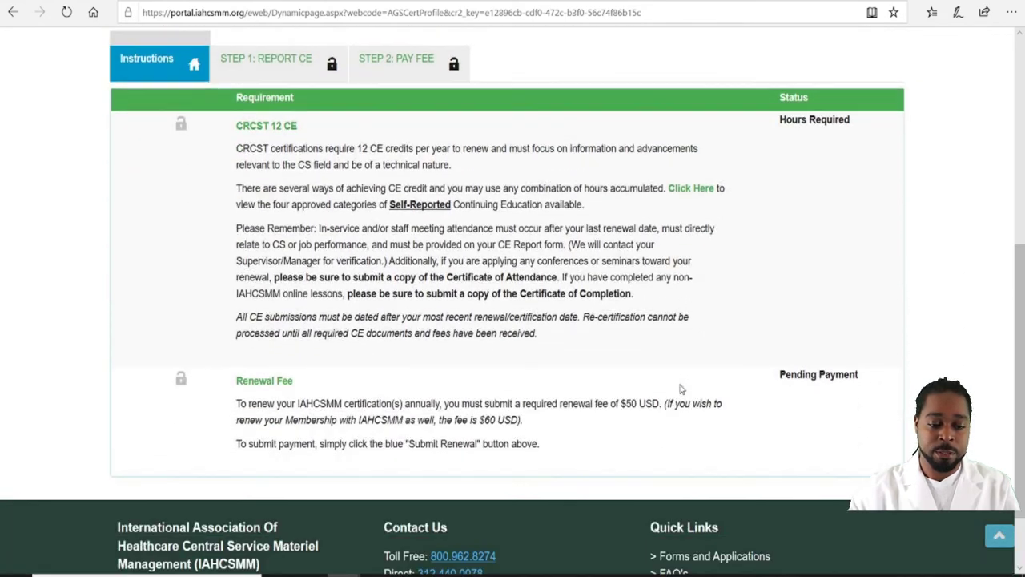
{"action": "scroll", "coordinate": [681, 389], "scroll_direction": "up", "scroll_amount": 2}
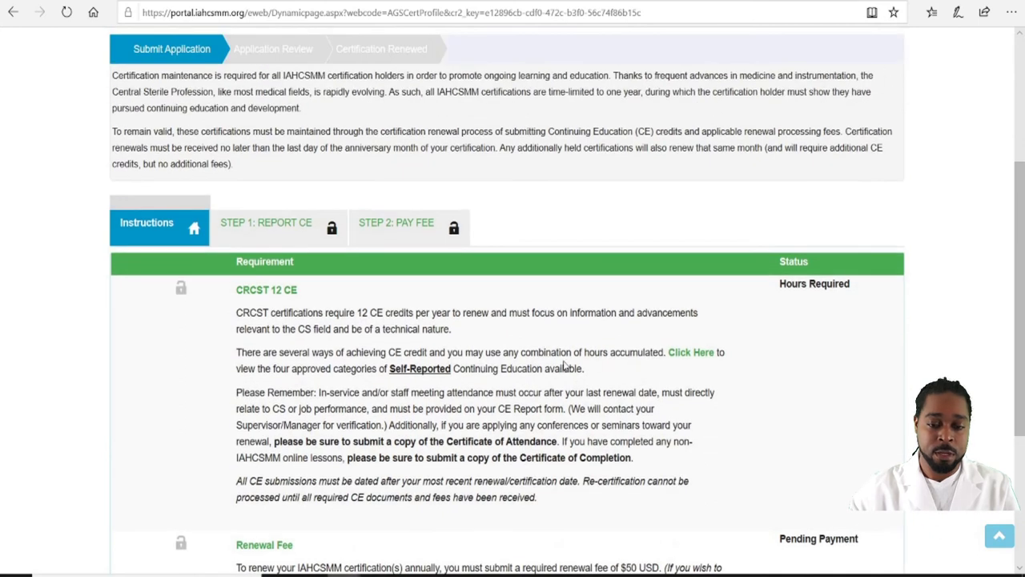
Step: Go to the STEP 1: REPORT CE section for CRCST's 12 CE credits
{"action": "left_click", "coordinate": [270, 294]}
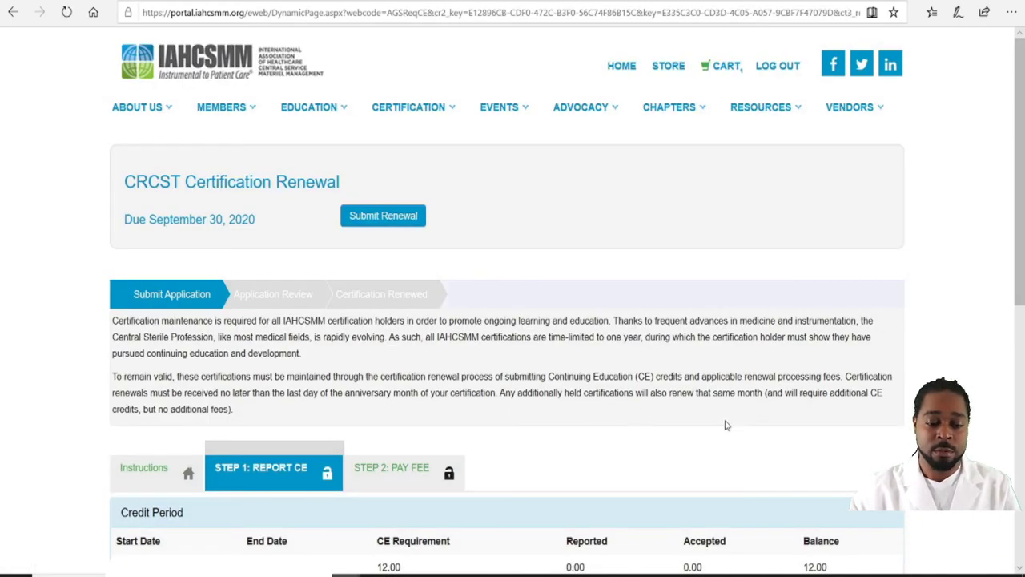
{"action": "scroll", "coordinate": [729, 421], "scroll_direction": "down", "scroll_amount": 4}
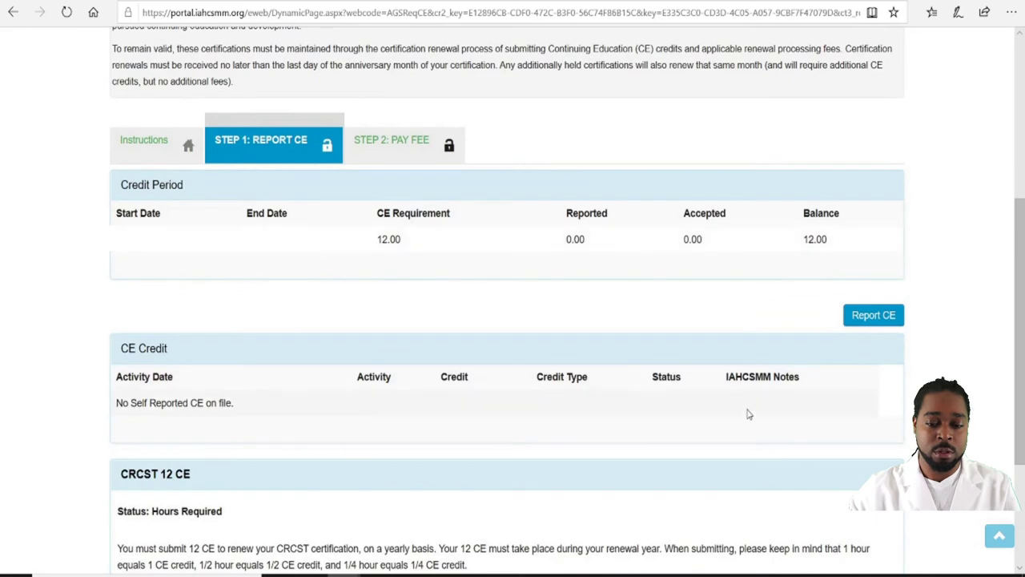
{"action": "scroll", "coordinate": [749, 414], "scroll_direction": "down", "scroll_amount": 1}
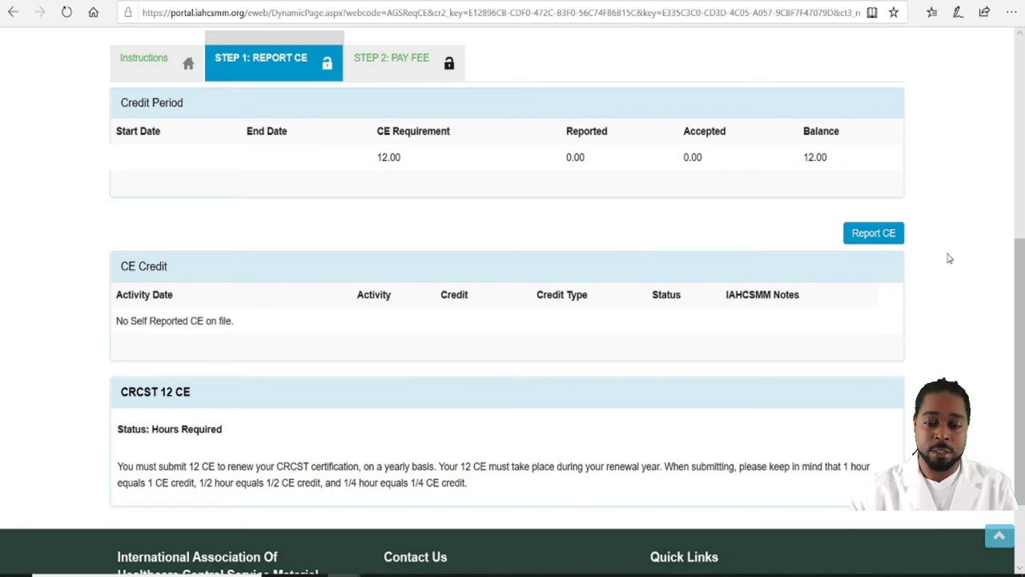
Step: Start a new Report CE form for CRCST and look through its fields
{"action": "left_click", "coordinate": [873, 239]}
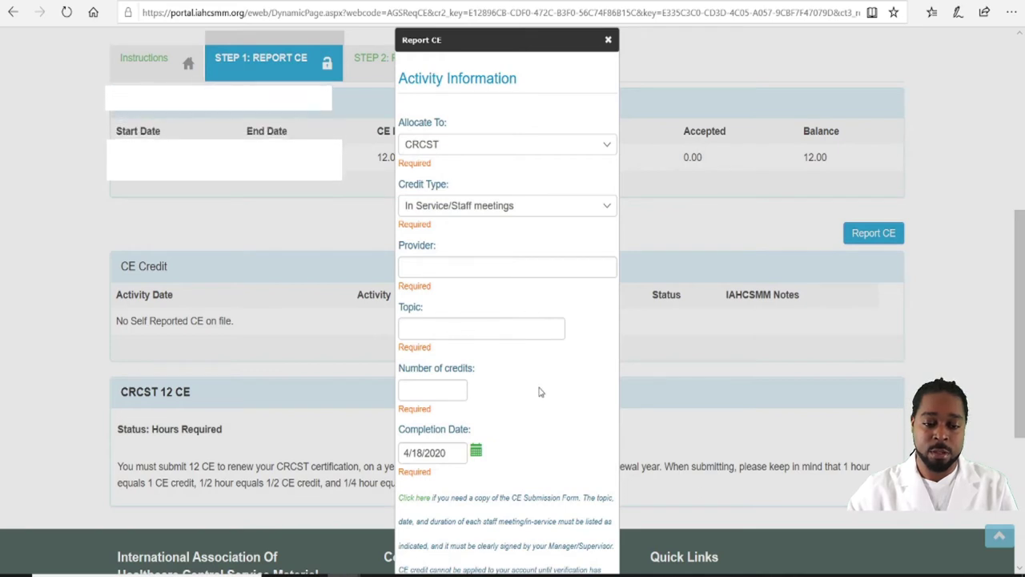
{"action": "scroll", "coordinate": [582, 382], "scroll_direction": "down", "scroll_amount": 1}
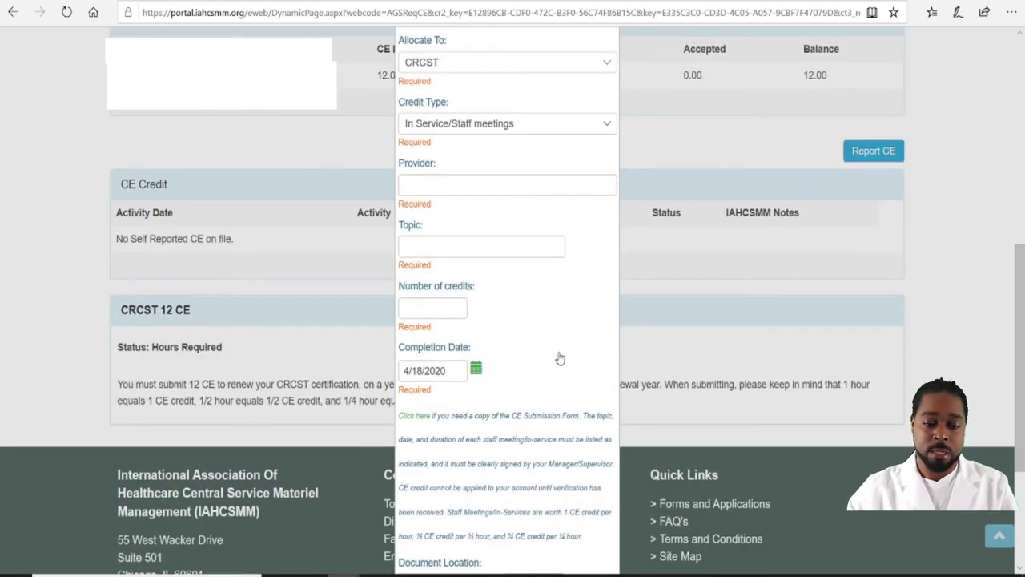
{"action": "scroll", "coordinate": [559, 355], "scroll_direction": "down", "scroll_amount": 1}
{"action": "scroll", "coordinate": [559, 352], "scroll_direction": "down", "scroll_amount": 2}
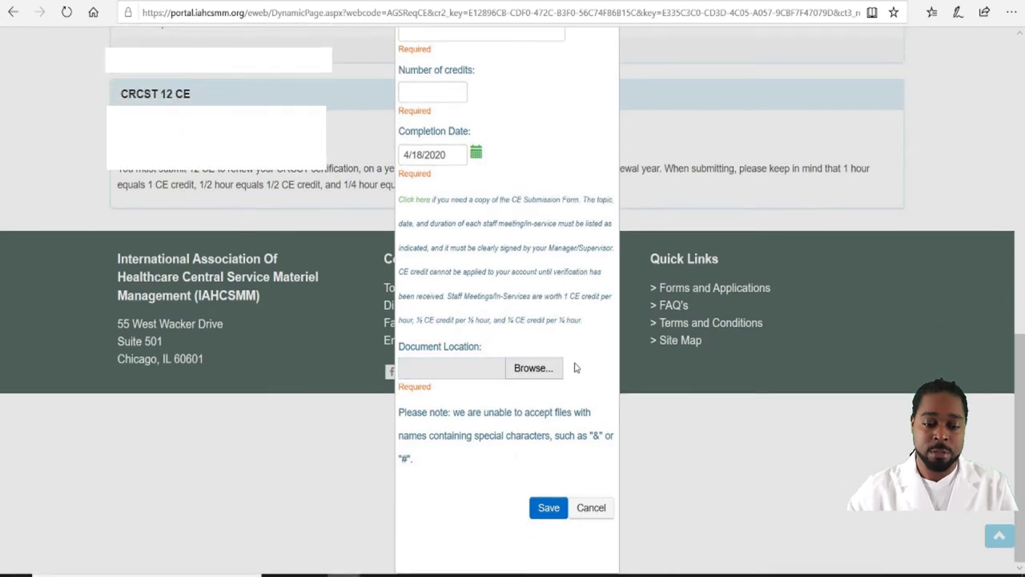
{"action": "scroll", "coordinate": [577, 365], "scroll_direction": "up", "scroll_amount": 4}
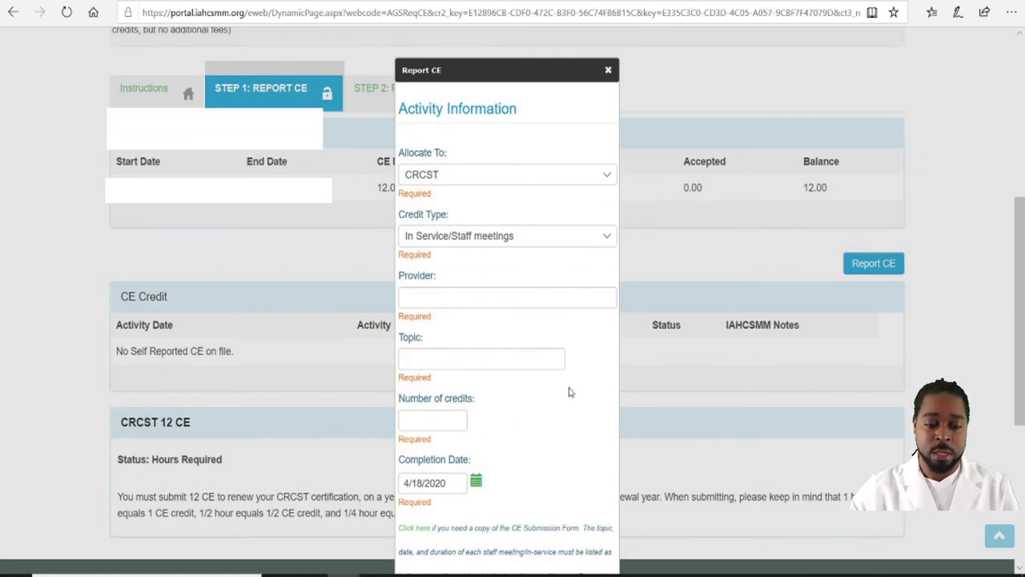
{"action": "scroll", "coordinate": [570, 392], "scroll_direction": "down", "scroll_amount": 2}
{"action": "scroll", "coordinate": [570, 392], "scroll_direction": "down", "scroll_amount": 2}
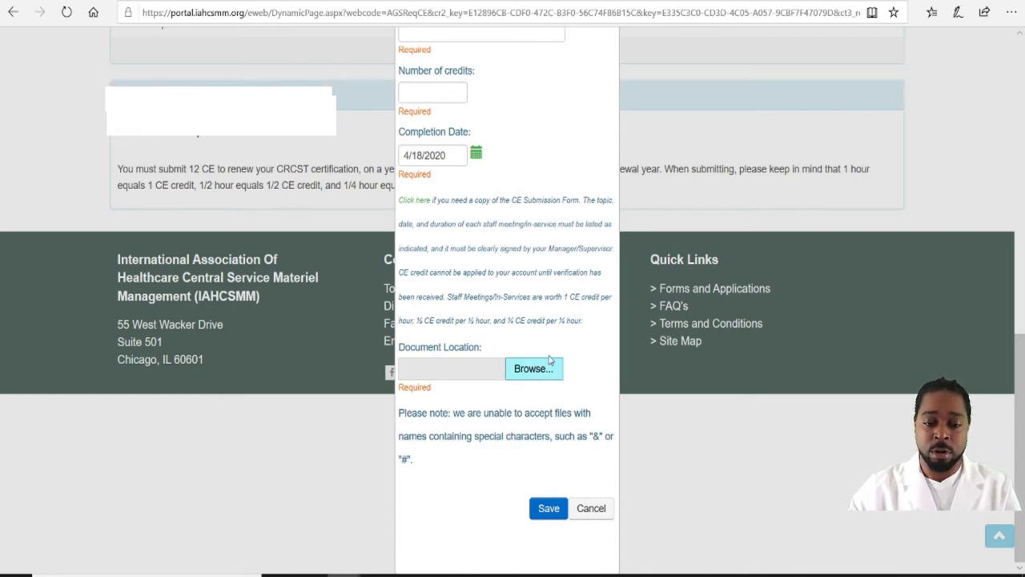
{"action": "scroll", "coordinate": [604, 361], "scroll_direction": "up", "scroll_amount": 4}
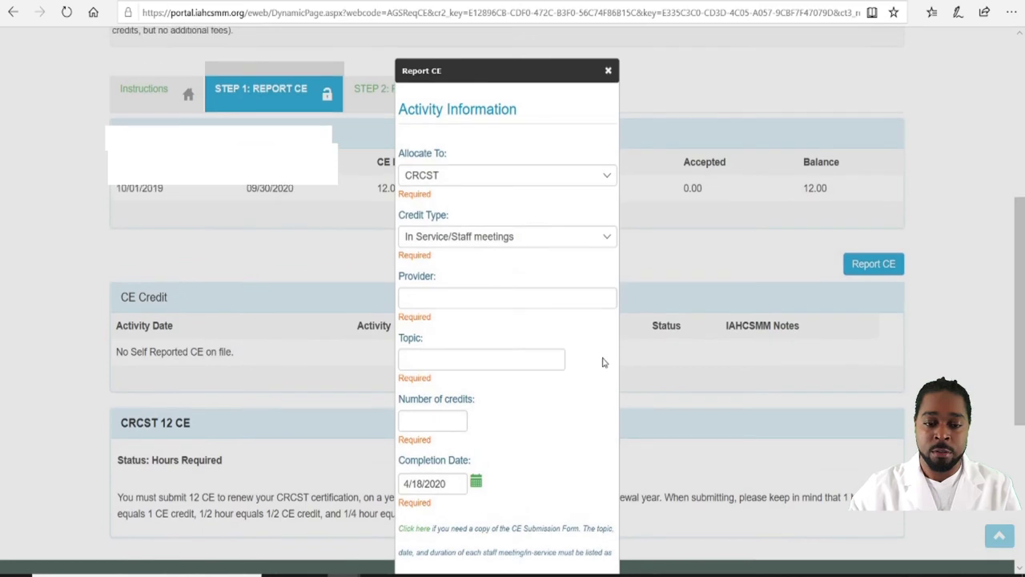
{"action": "scroll", "coordinate": [604, 362], "scroll_direction": "down", "scroll_amount": 2}
{"action": "scroll", "coordinate": [591, 371], "scroll_direction": "up", "scroll_amount": 3}
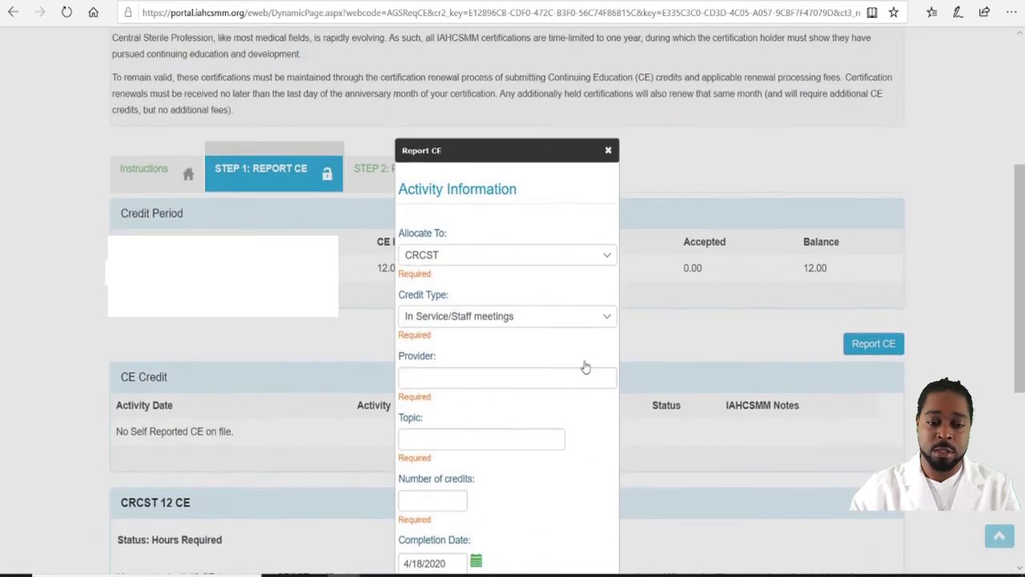
{"action": "scroll", "coordinate": [549, 487], "scroll_direction": "down", "scroll_amount": 4}
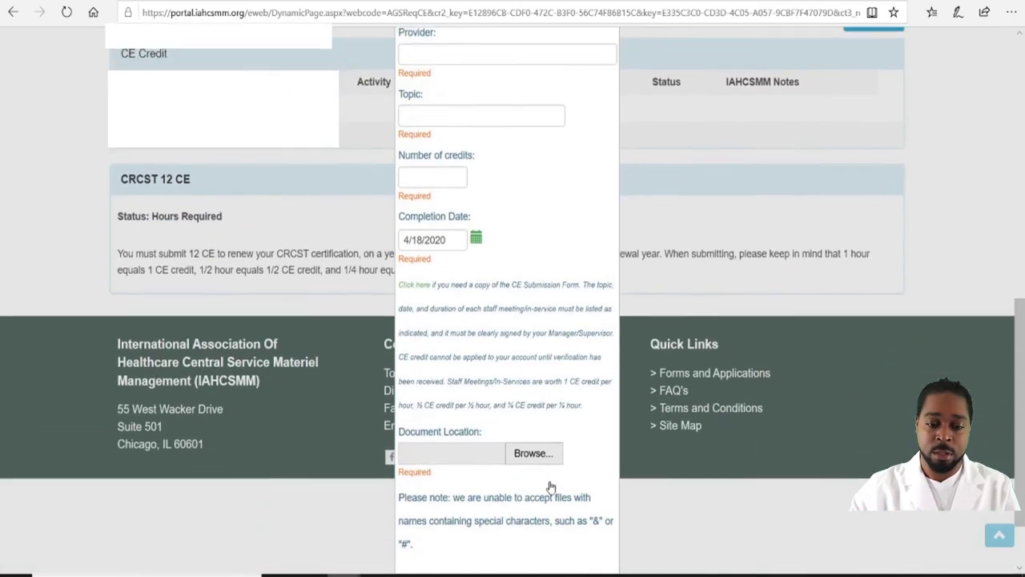
{"action": "scroll", "coordinate": [550, 485], "scroll_direction": "up", "scroll_amount": 4}
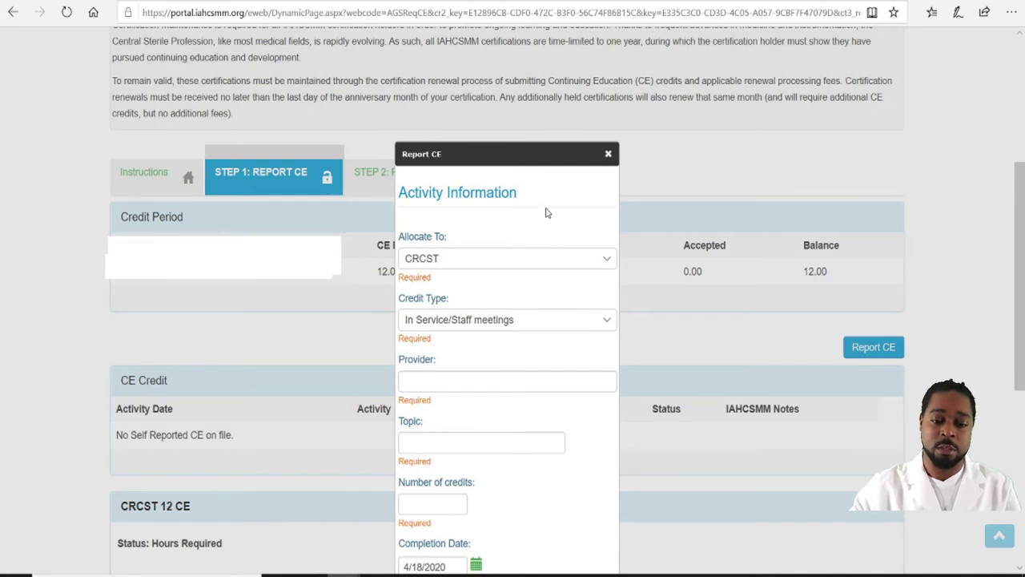
Step: Close the Report CE form without saving, leaving a 12.00 CE balance
{"action": "left_click", "coordinate": [608, 153]}
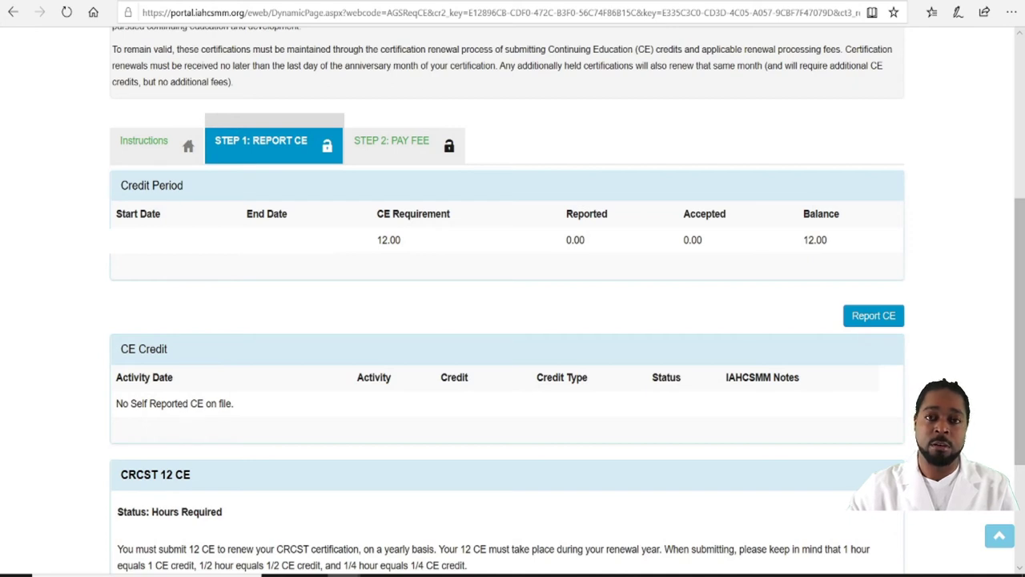
{"action": "scroll", "coordinate": [910, 410], "scroll_direction": "up", "scroll_amount": 4}
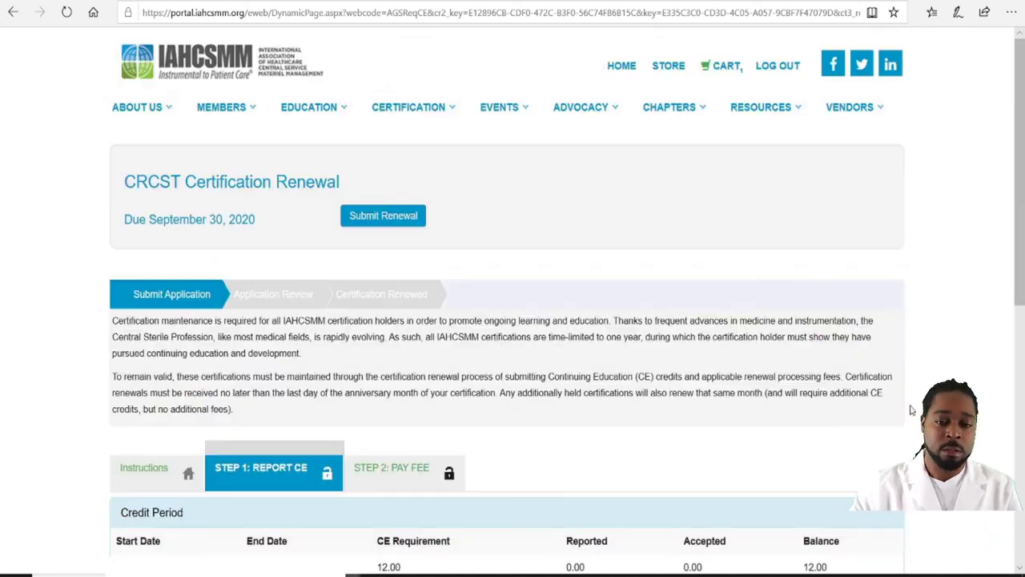
Step: Go back to the IAHCSMM home page and open the Online Store
{"action": "left_click", "coordinate": [625, 67]}
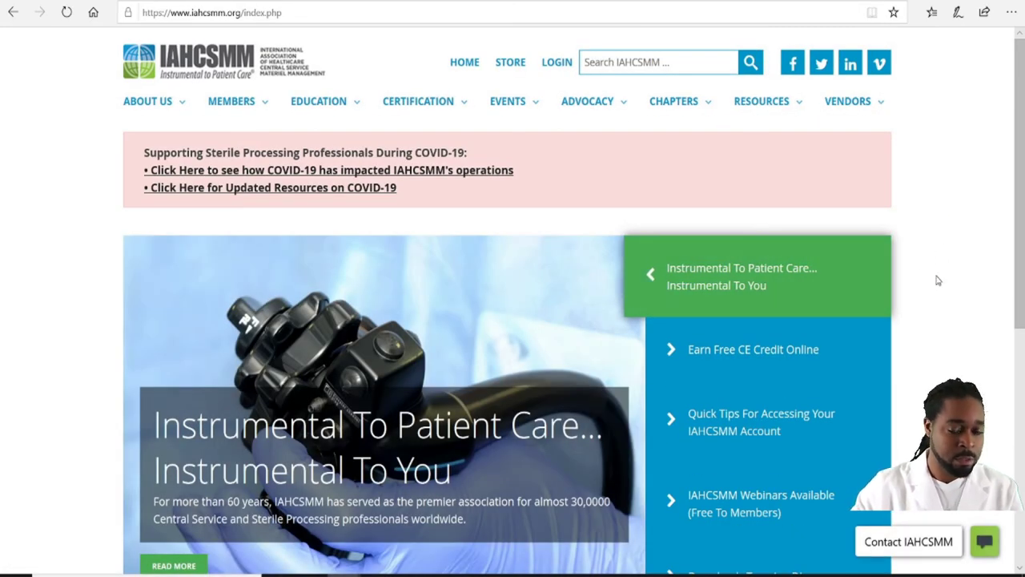
{"action": "left_click", "coordinate": [521, 71]}
{"action": "scroll", "coordinate": [989, 417], "scroll_direction": "down", "scroll_amount": 4}
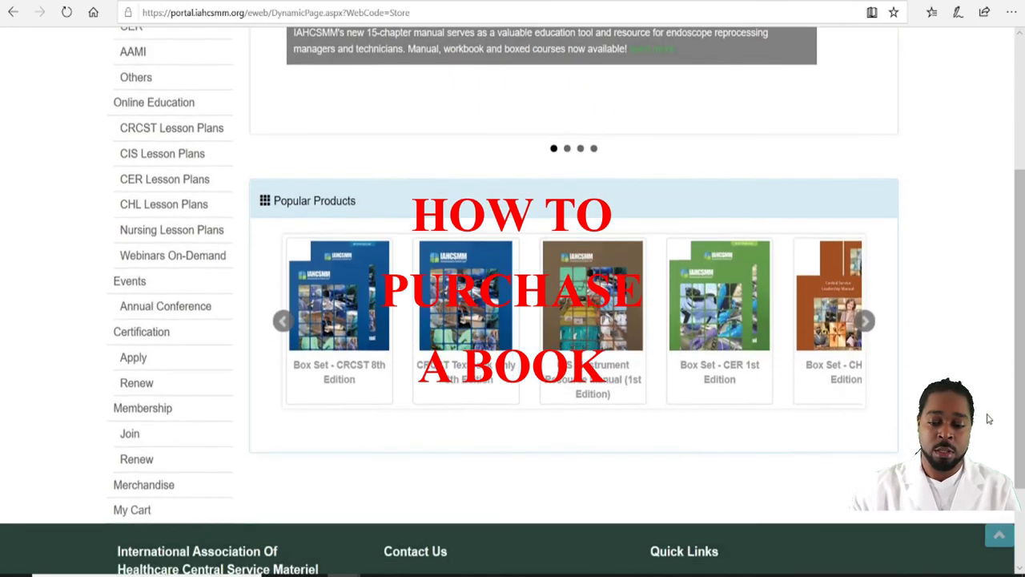
Step: Browse back through the Popular Products carousel until the CRCST Workbook is in front
{"action": "left_click", "coordinate": [284, 231]}
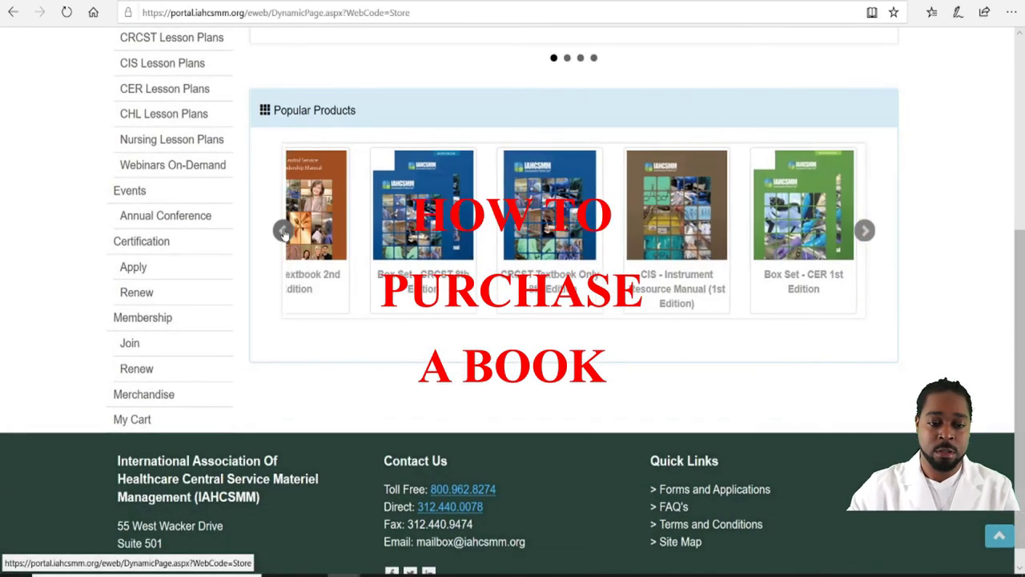
{"action": "left_click", "coordinate": [284, 231]}
{"action": "left_click", "coordinate": [283, 232]}
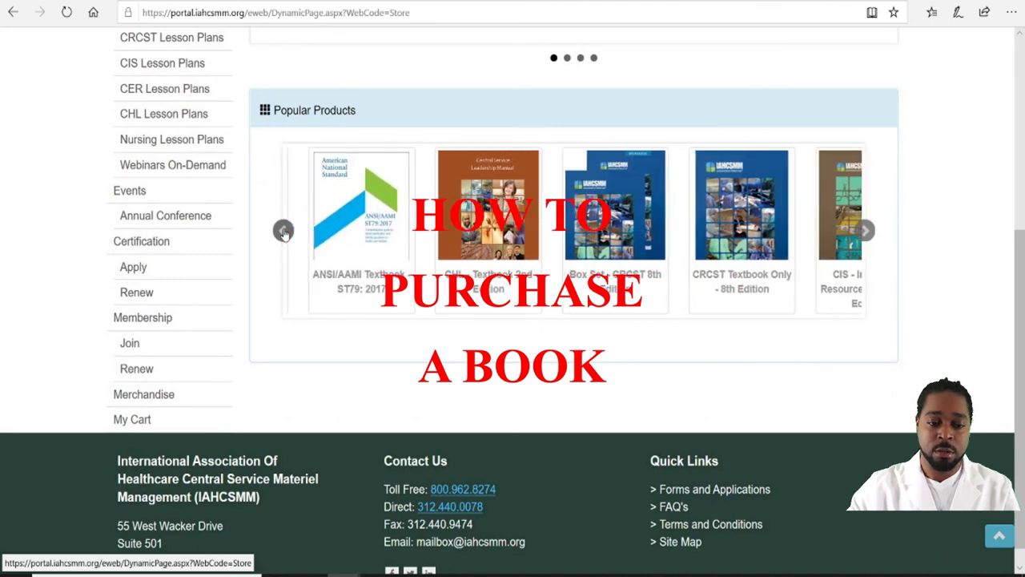
{"action": "left_click", "coordinate": [283, 231]}
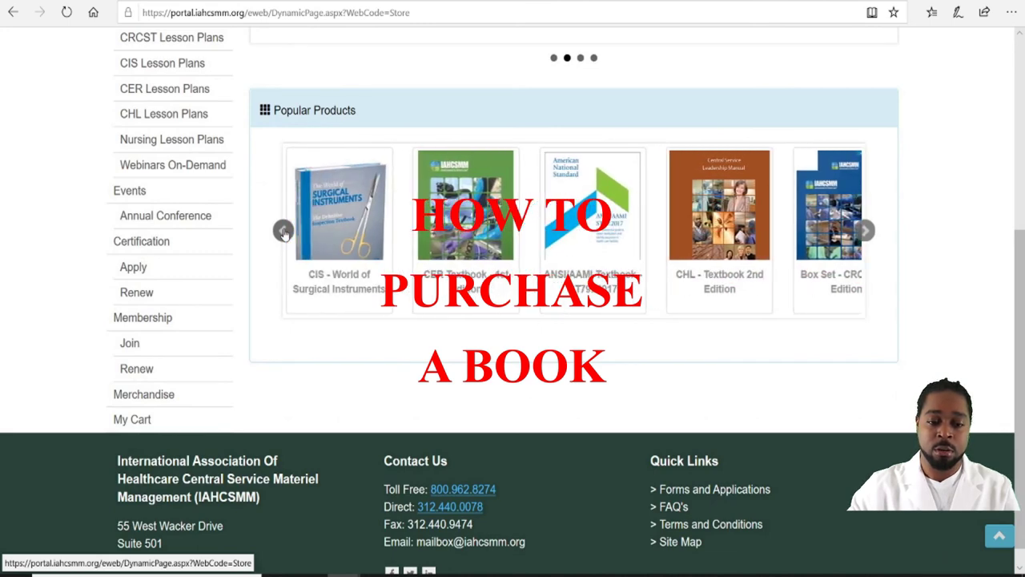
{"action": "left_click", "coordinate": [284, 231]}
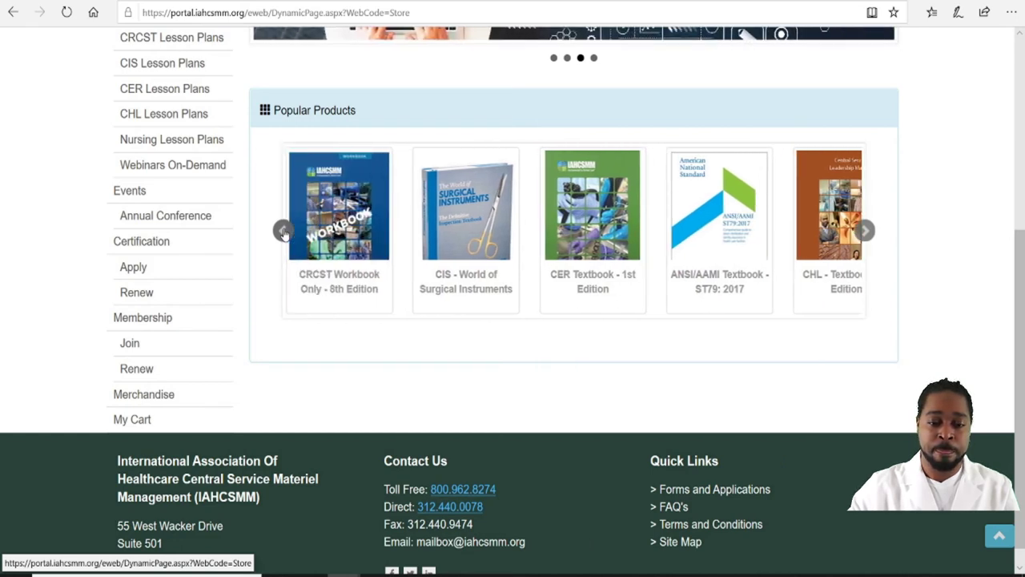
{"action": "left_click", "coordinate": [284, 232]}
{"action": "left_click", "coordinate": [283, 232]}
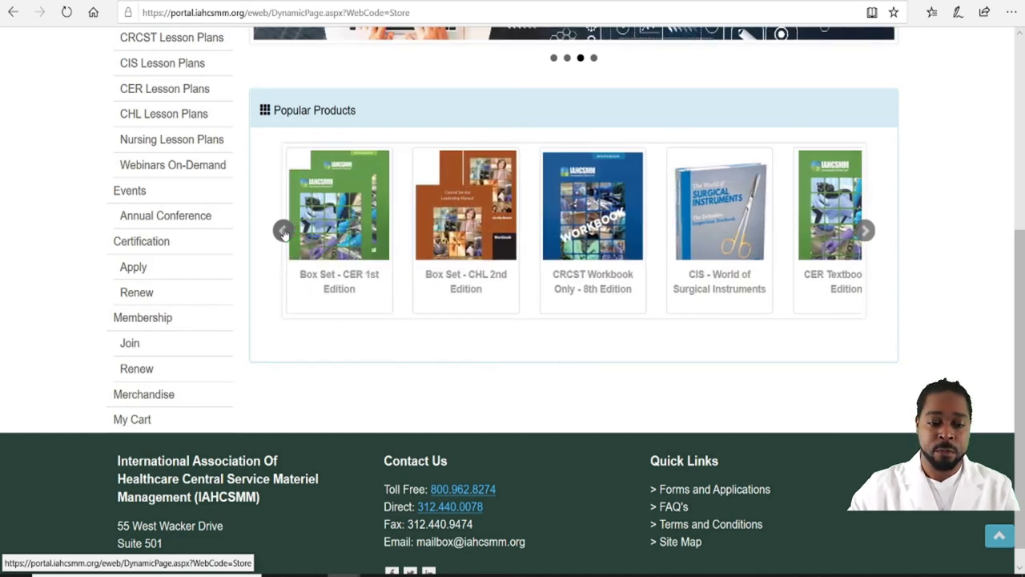
{"action": "left_click", "coordinate": [284, 231]}
{"action": "left_click", "coordinate": [284, 232]}
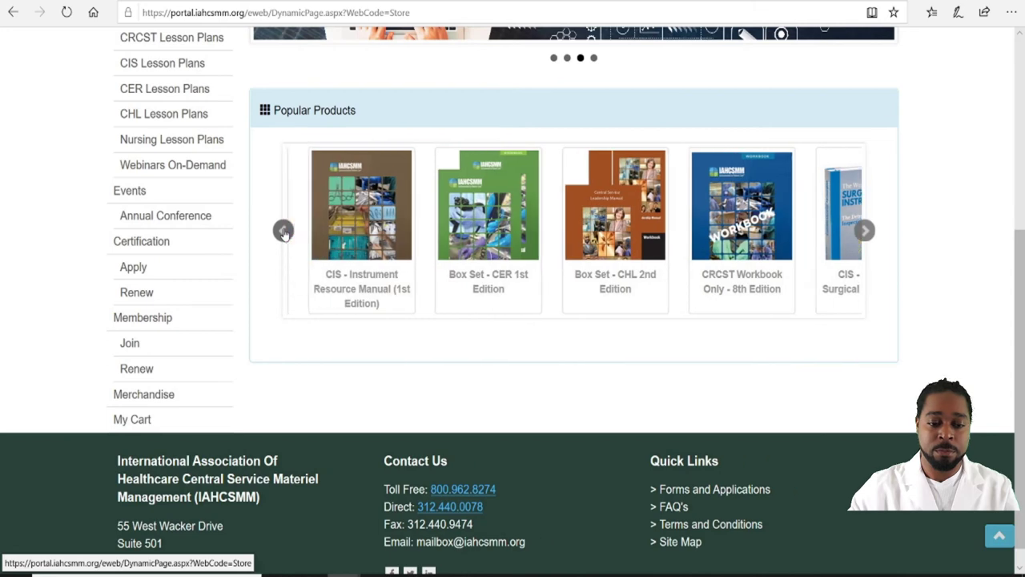
{"action": "left_click", "coordinate": [283, 231]}
{"action": "left_click", "coordinate": [283, 231]}
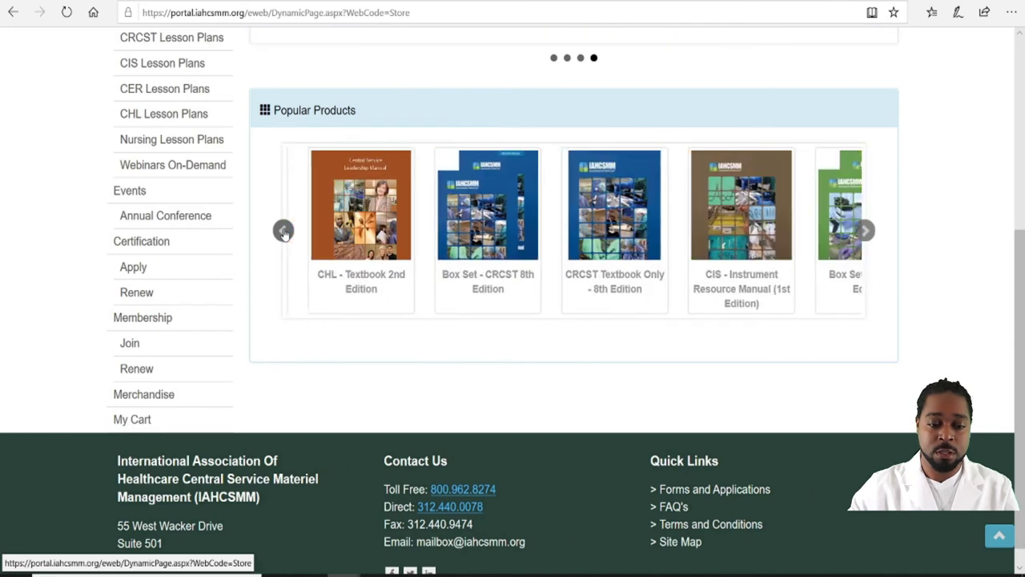
{"action": "left_click", "coordinate": [284, 231]}
{"action": "left_click", "coordinate": [284, 231]}
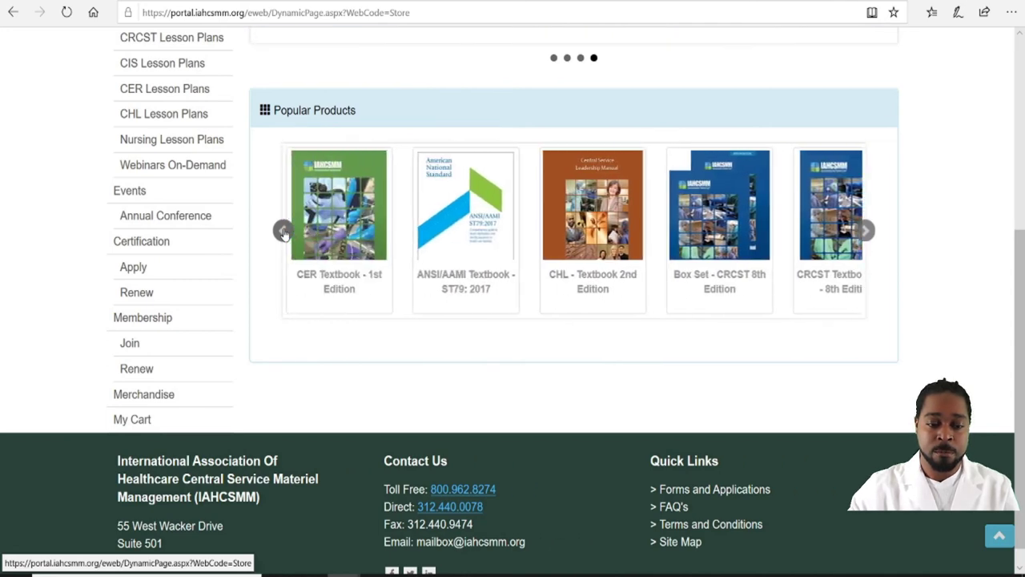
{"action": "left_click", "coordinate": [284, 232]}
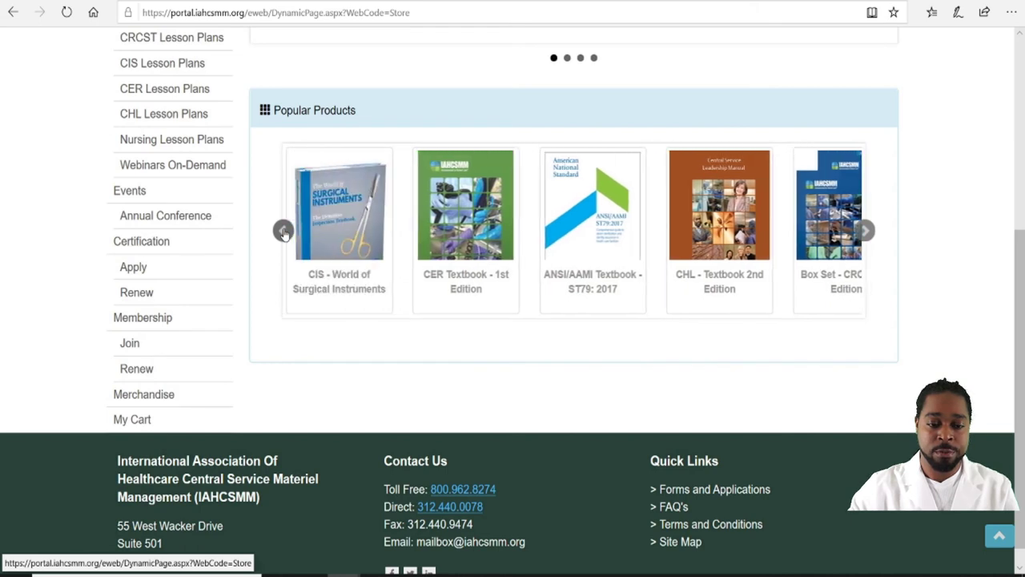
{"action": "left_click", "coordinate": [283, 232]}
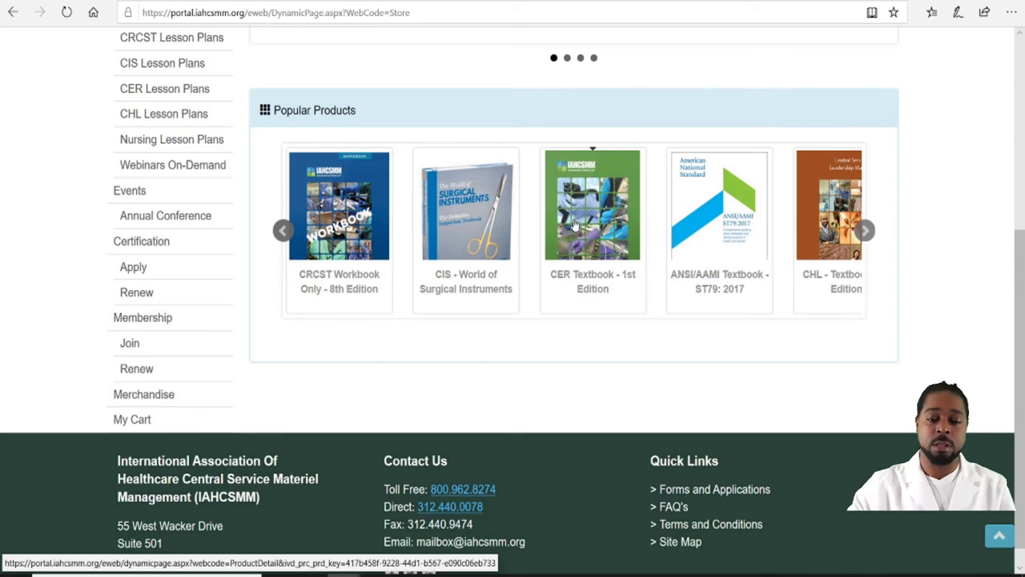
Step: Add the CER Textbook - 1st Edition ($80.00 member rate) to the cart, totalling 85.00
{"action": "left_click", "coordinate": [579, 218]}
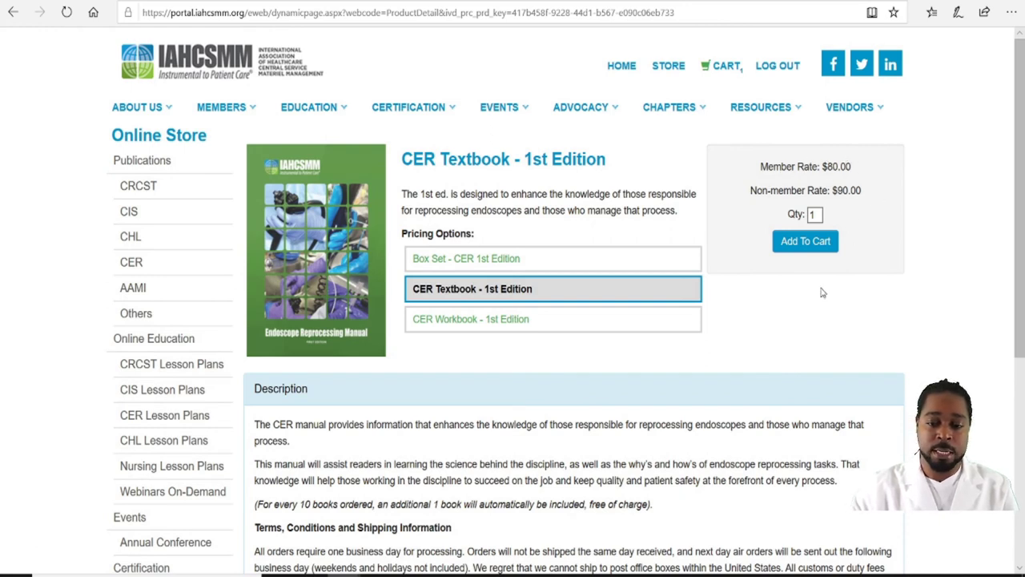
{"action": "scroll", "coordinate": [953, 245], "scroll_direction": "down", "scroll_amount": 3}
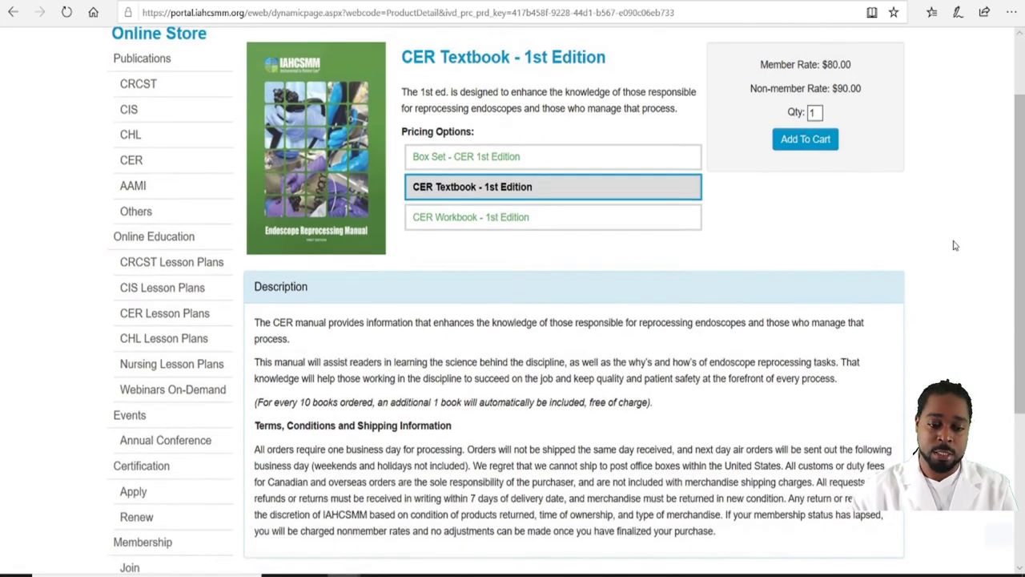
{"action": "scroll", "coordinate": [954, 245], "scroll_direction": "up", "scroll_amount": 3}
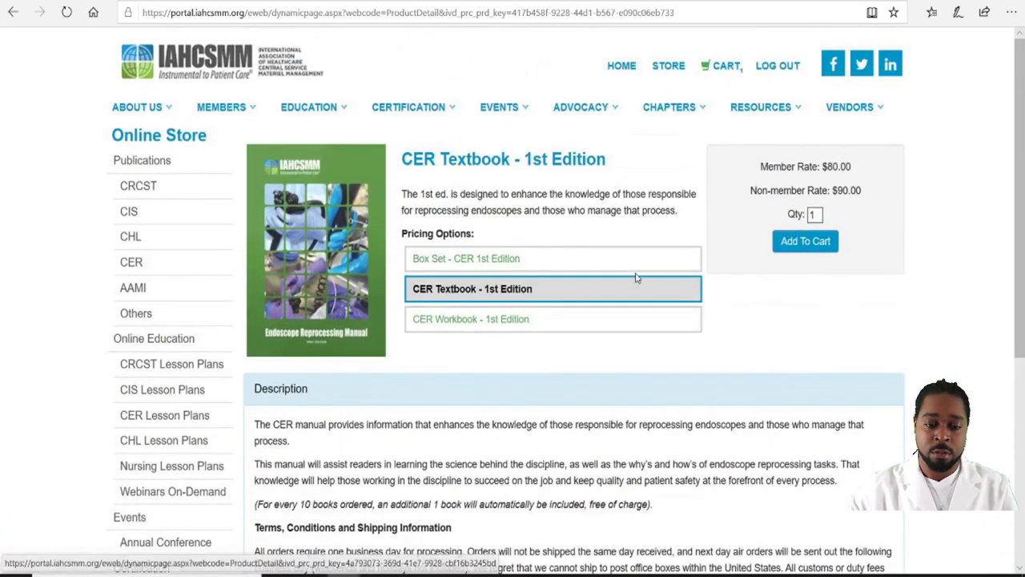
{"action": "left_click", "coordinate": [798, 244]}
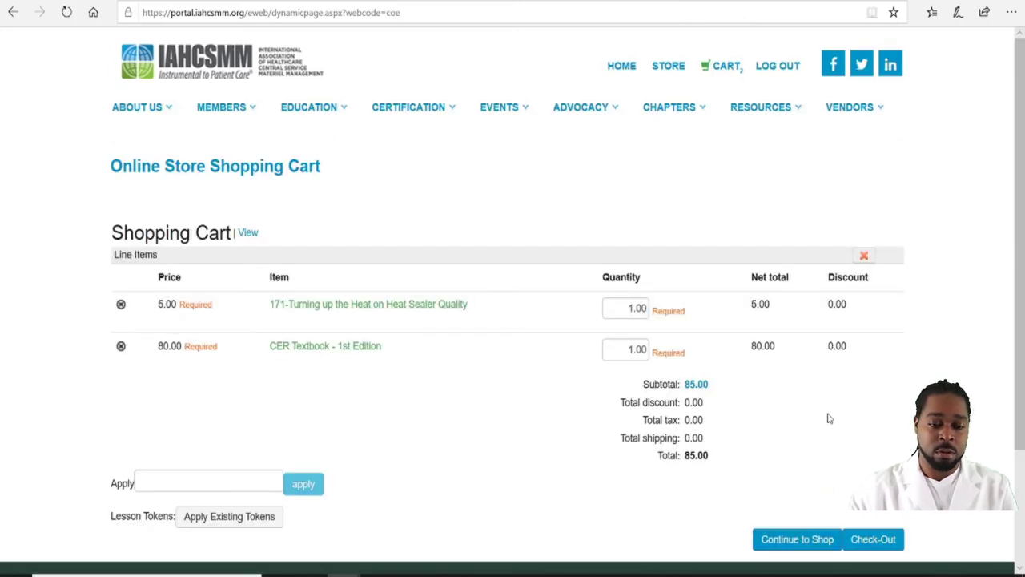
Step: Remove the 171-Turning up the Heat course and check out the 80.00 textbook order
{"action": "scroll", "coordinate": [829, 418], "scroll_direction": "down", "scroll_amount": 1}
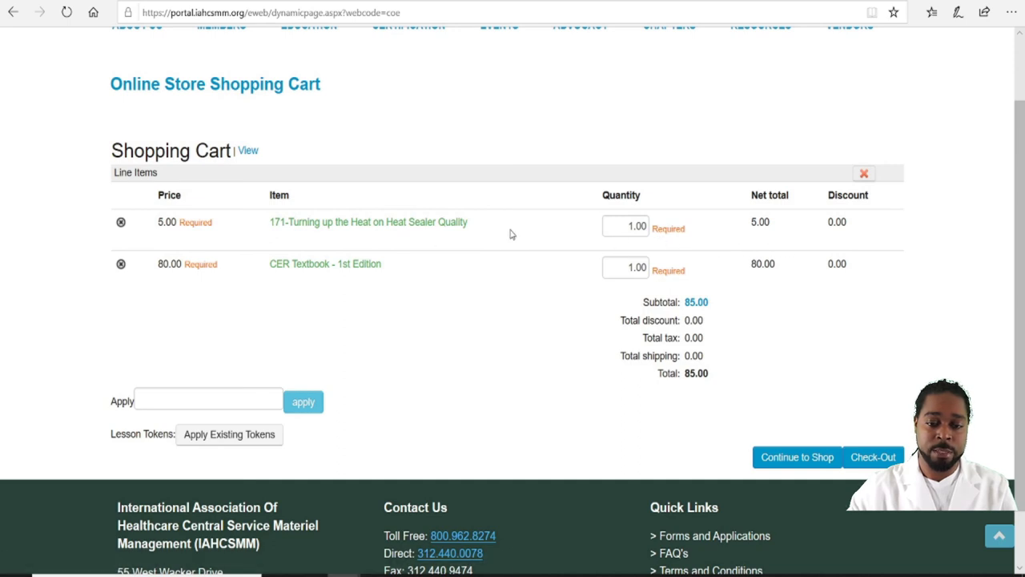
{"action": "left_click", "coordinate": [121, 224]}
{"action": "scroll", "coordinate": [551, 396], "scroll_direction": "down", "scroll_amount": 2}
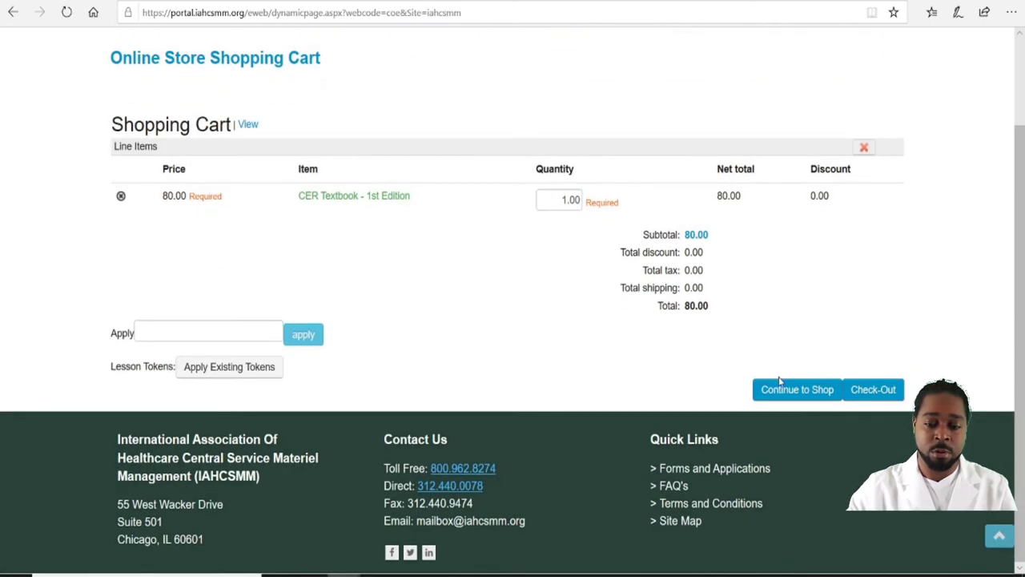
{"action": "left_click", "coordinate": [882, 398]}
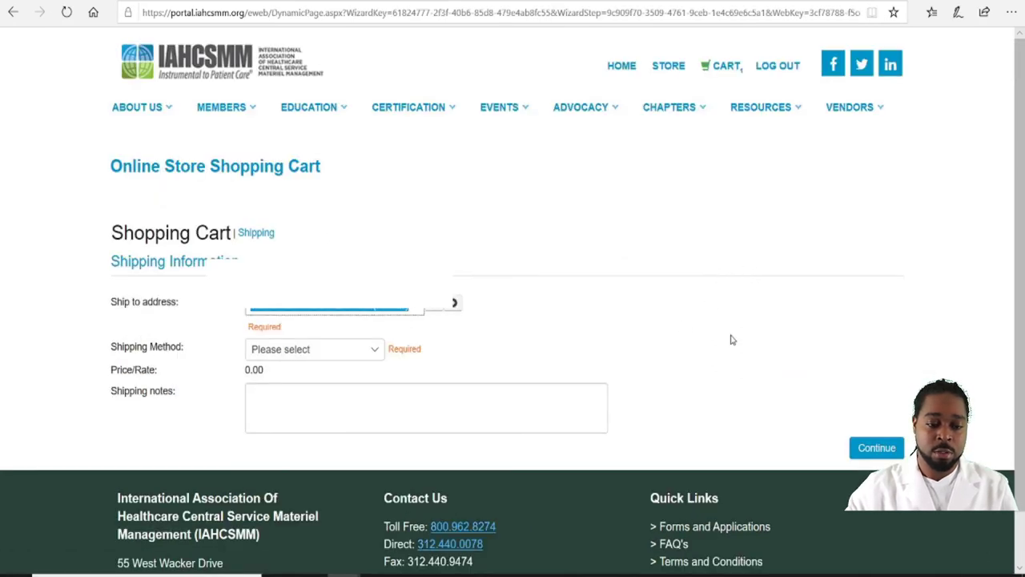
Step: Choose USA Ground shipping at 5.00, continue to the 85.00 payment step, then go home
{"action": "left_click", "coordinate": [375, 351]}
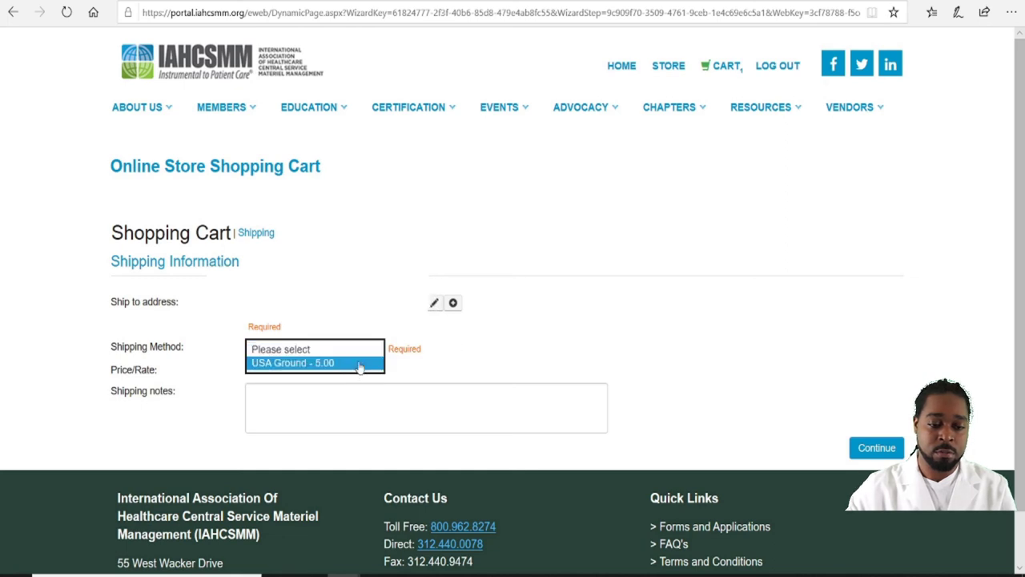
{"action": "left_click", "coordinate": [362, 364]}
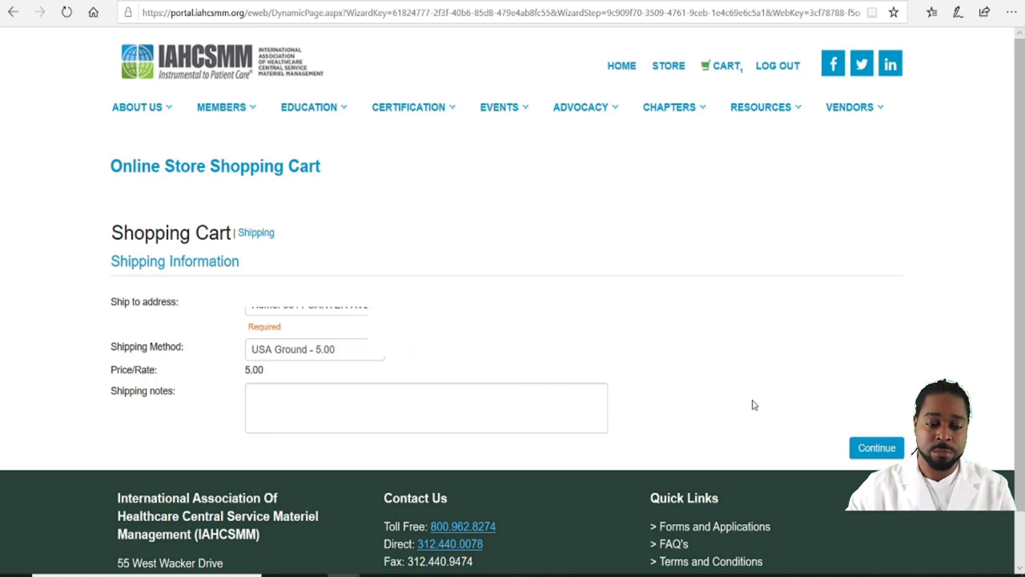
{"action": "left_click", "coordinate": [884, 451]}
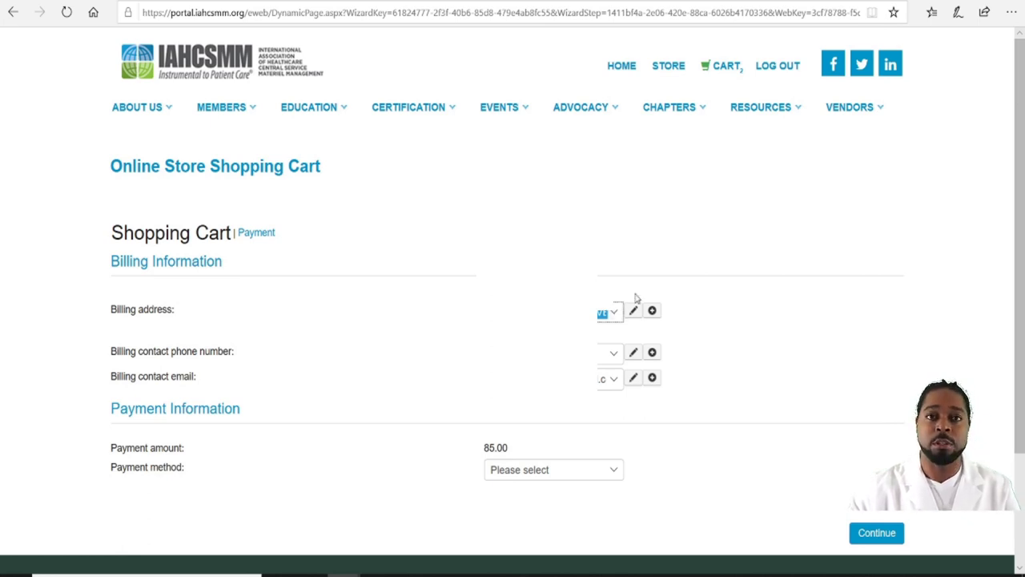
{"action": "left_click", "coordinate": [621, 67]}
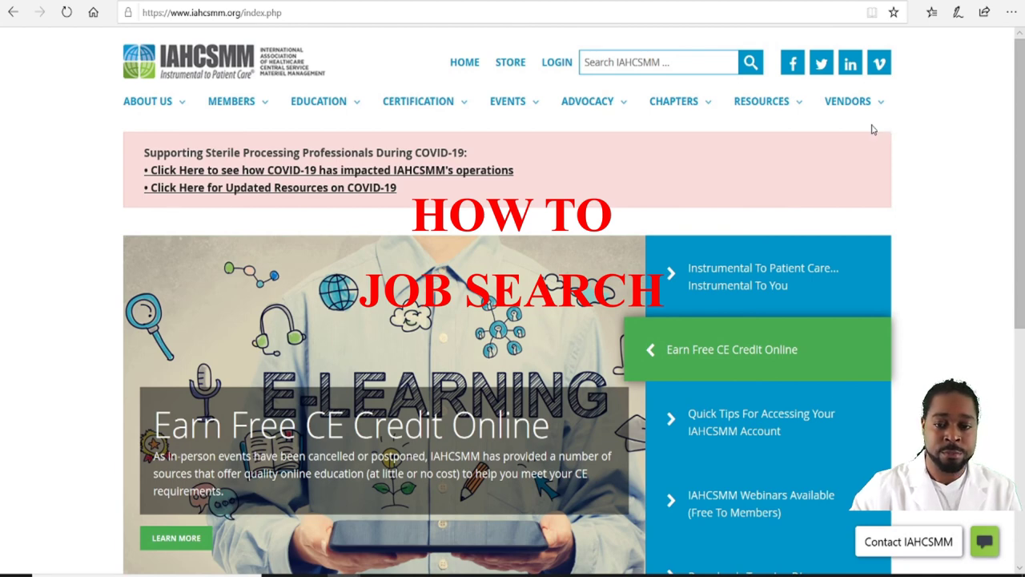
Step: Open the Career Center from the Resources menu and go to its Jobs search board
{"action": "mouse_move", "coordinate": [783, 111]}
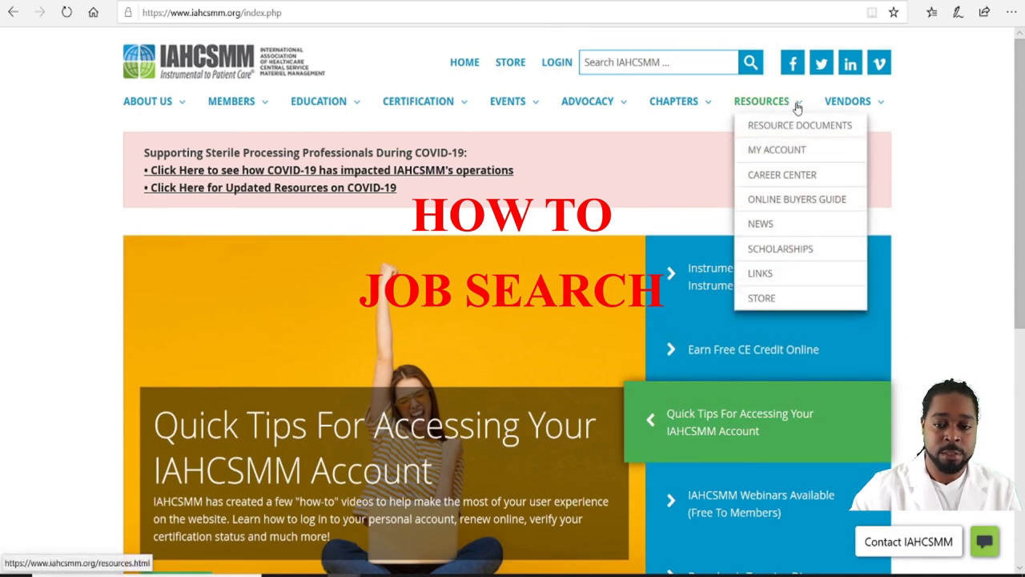
{"action": "left_click", "coordinate": [810, 181]}
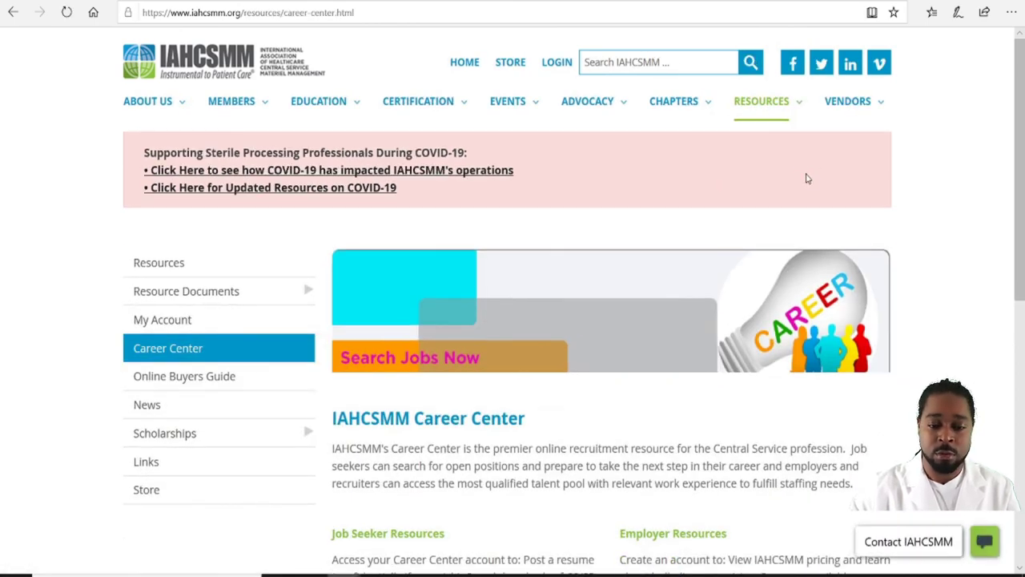
{"action": "scroll", "coordinate": [921, 353], "scroll_direction": "down", "scroll_amount": 5}
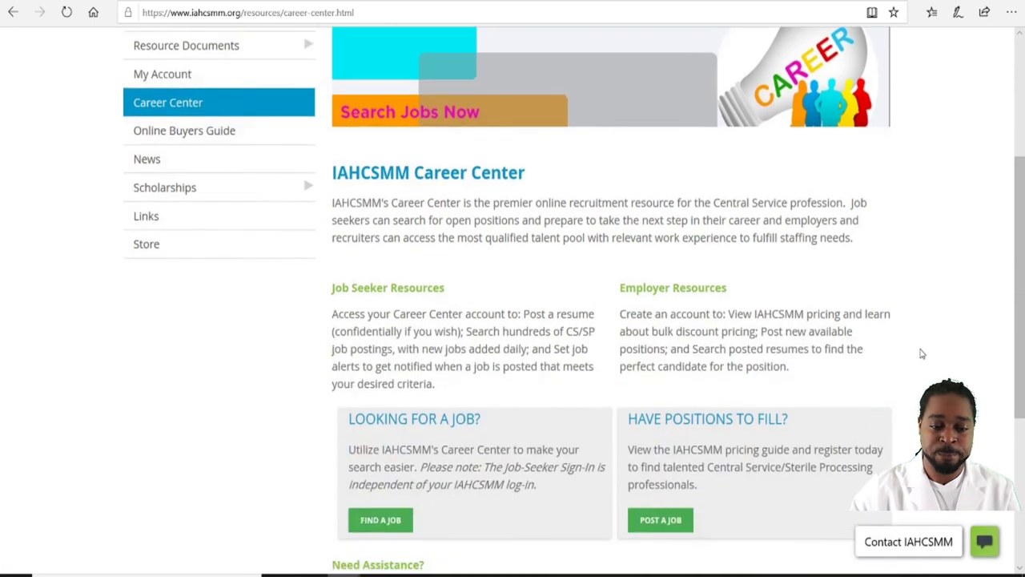
{"action": "scroll", "coordinate": [920, 353], "scroll_direction": "down", "scroll_amount": 1}
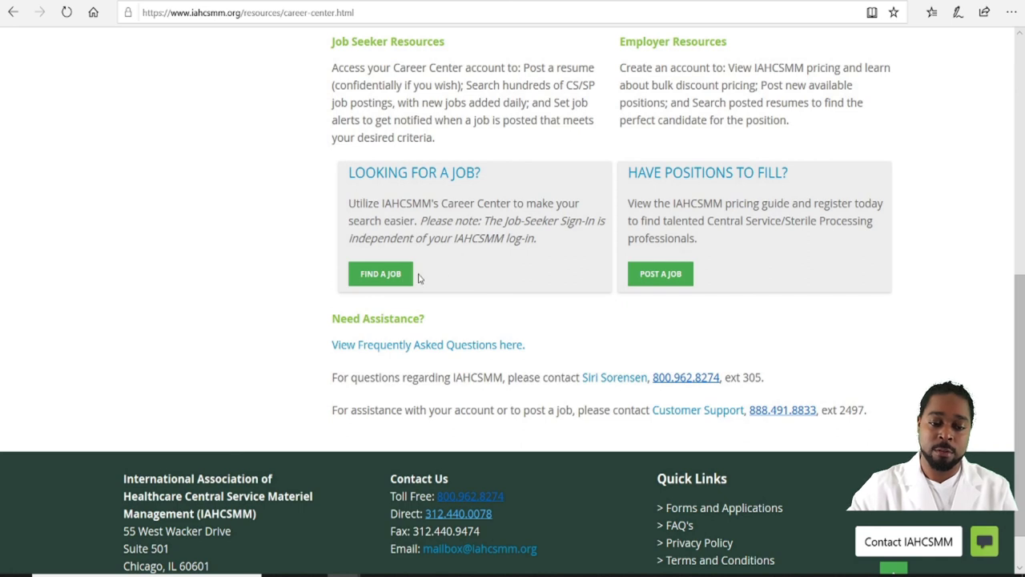
{"action": "left_click", "coordinate": [382, 274]}
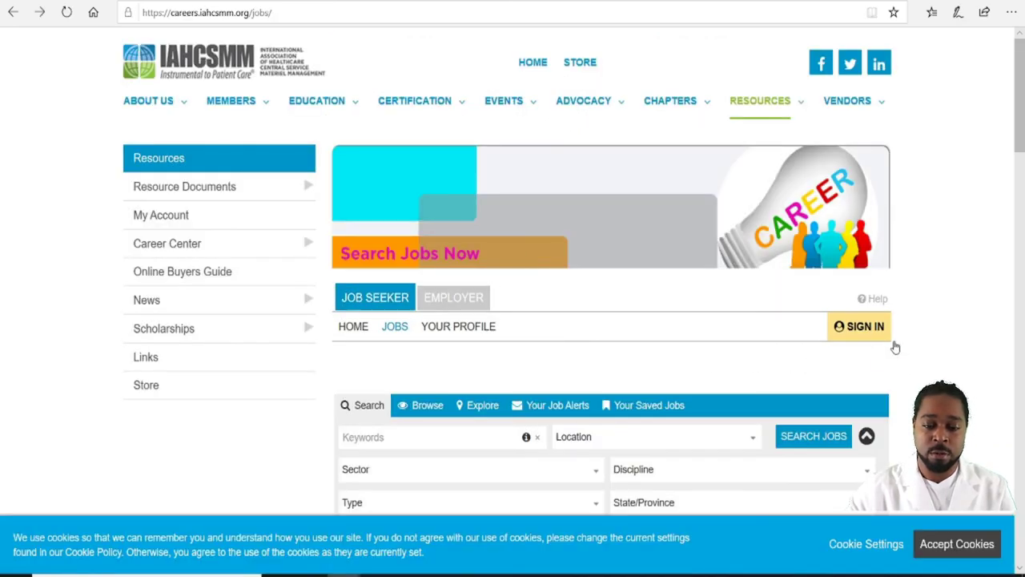
Step: Browse the job listings and open the Sterile Processing Tech posting
{"action": "scroll", "coordinate": [908, 369], "scroll_direction": "down", "scroll_amount": 8}
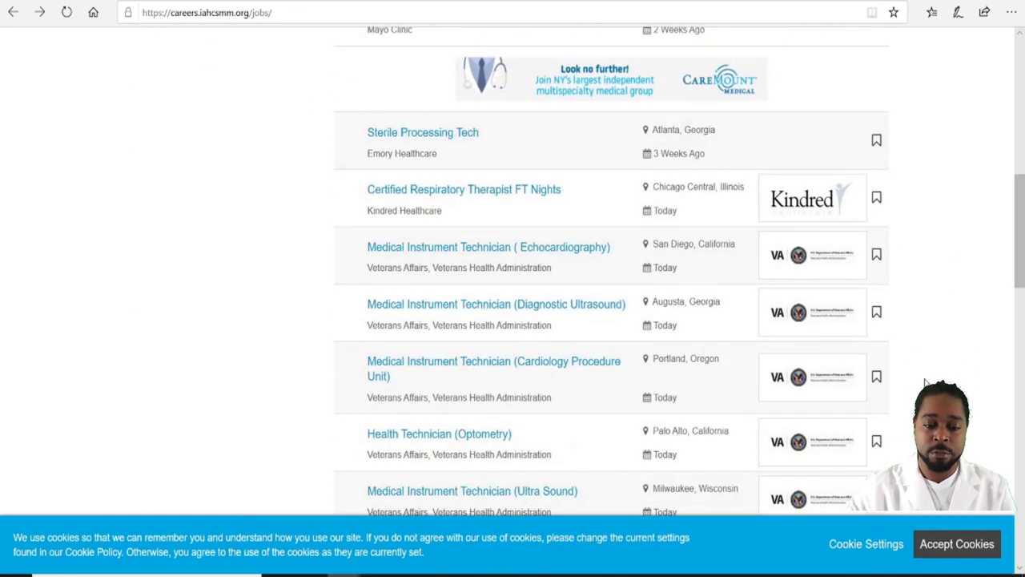
{"action": "scroll", "coordinate": [926, 383], "scroll_direction": "down", "scroll_amount": 1}
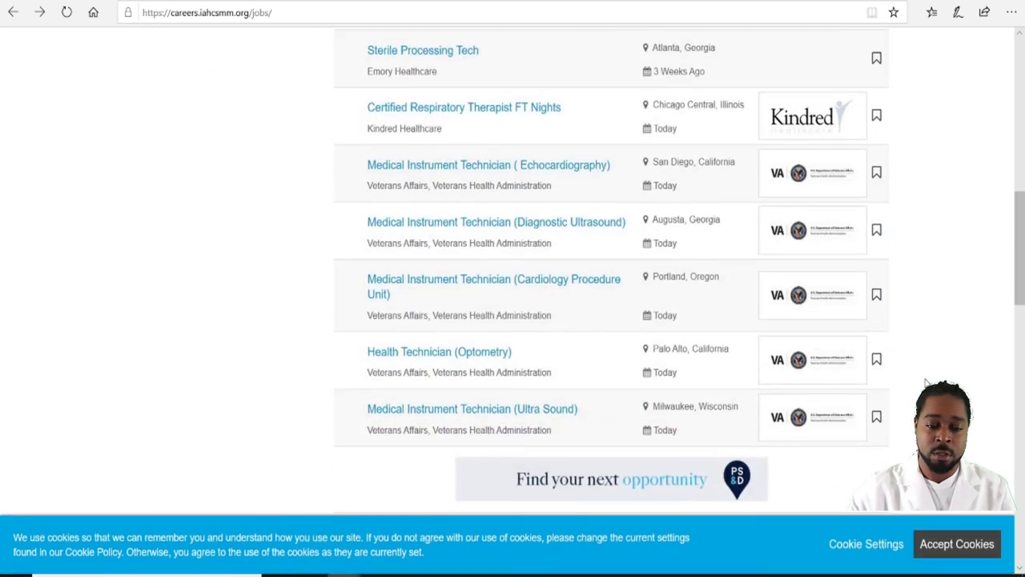
{"action": "scroll", "coordinate": [925, 383], "scroll_direction": "up", "scroll_amount": 1}
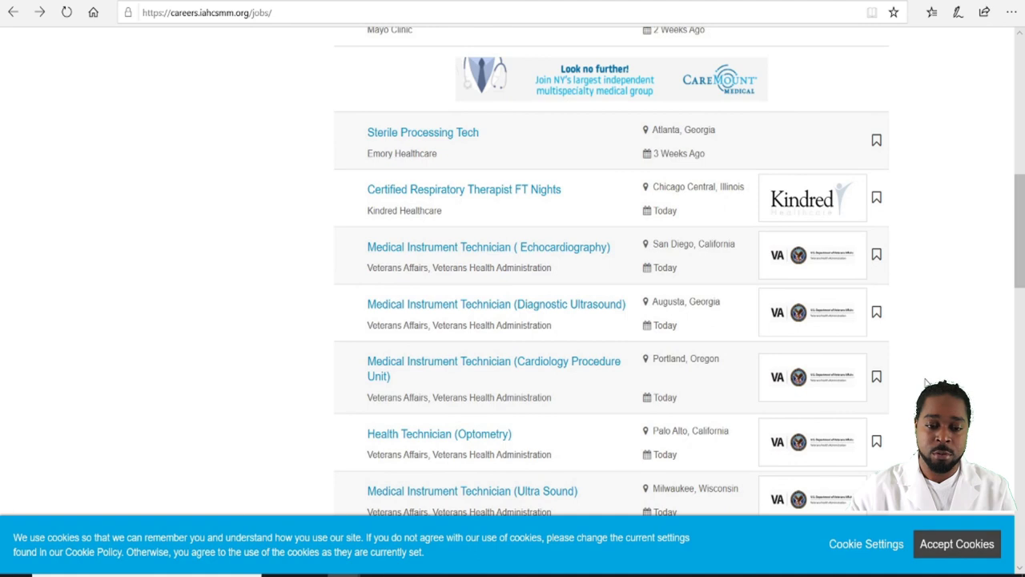
{"action": "scroll", "coordinate": [925, 383], "scroll_direction": "up", "scroll_amount": 1}
{"action": "scroll", "coordinate": [926, 382], "scroll_direction": "up", "scroll_amount": 2}
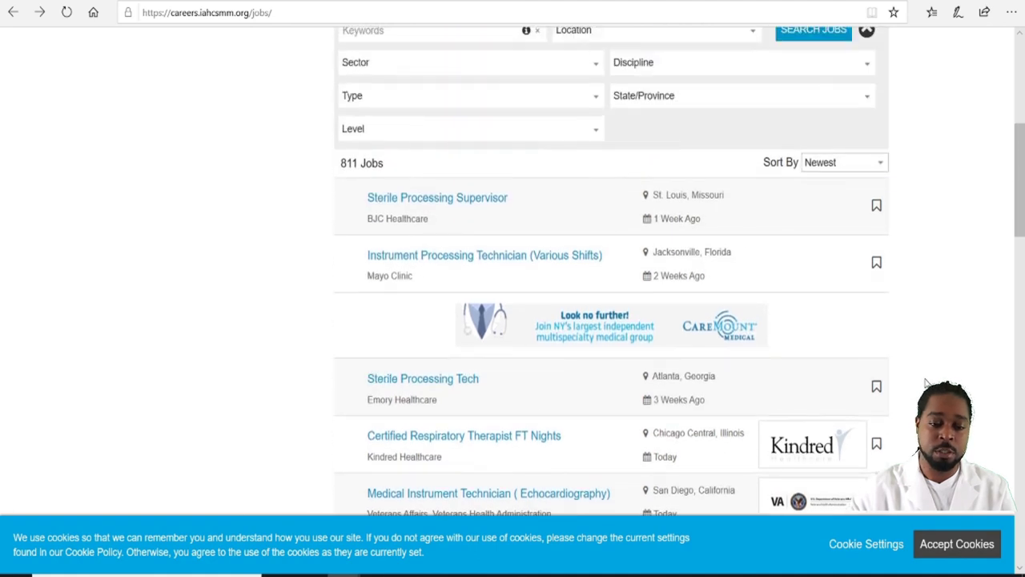
{"action": "scroll", "coordinate": [757, 391], "scroll_direction": "down", "scroll_amount": 1}
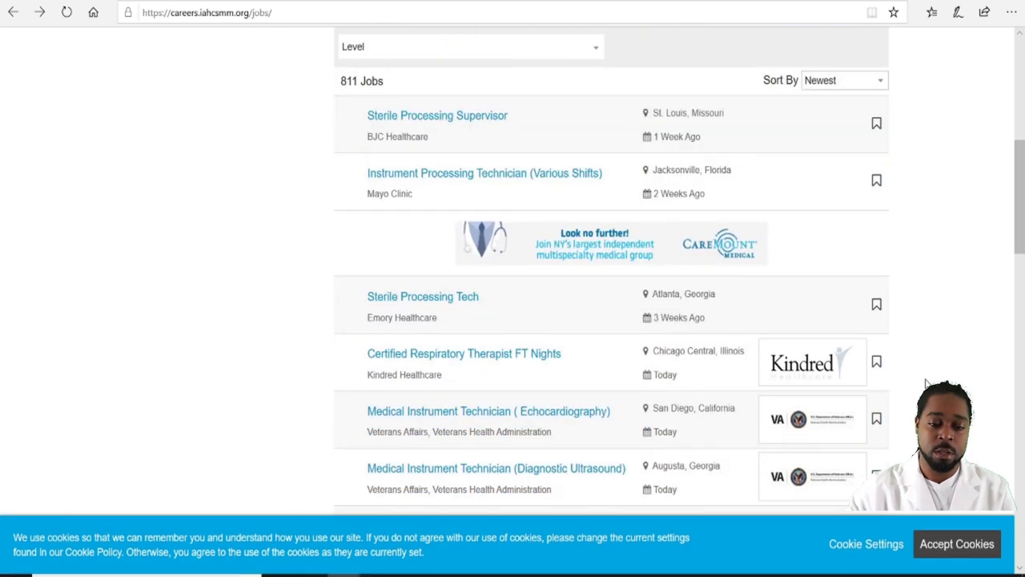
{"action": "left_click", "coordinate": [438, 300]}
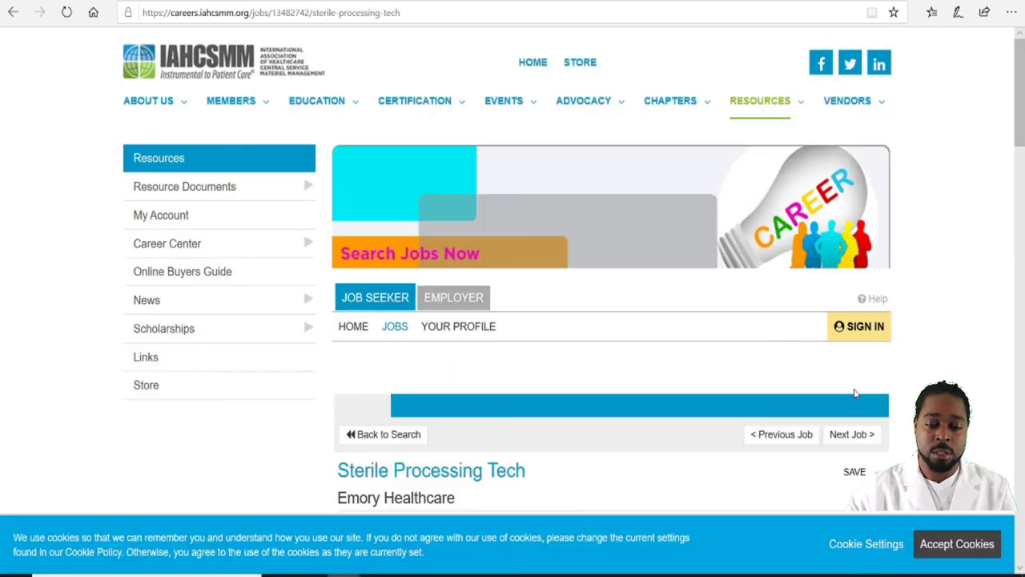
Step: Read the Emory Healthcare posting in Atlanta, Georgia, then return to the home page
{"action": "scroll", "coordinate": [942, 374], "scroll_direction": "down", "scroll_amount": 2}
{"action": "scroll", "coordinate": [942, 374], "scroll_direction": "down", "scroll_amount": 6}
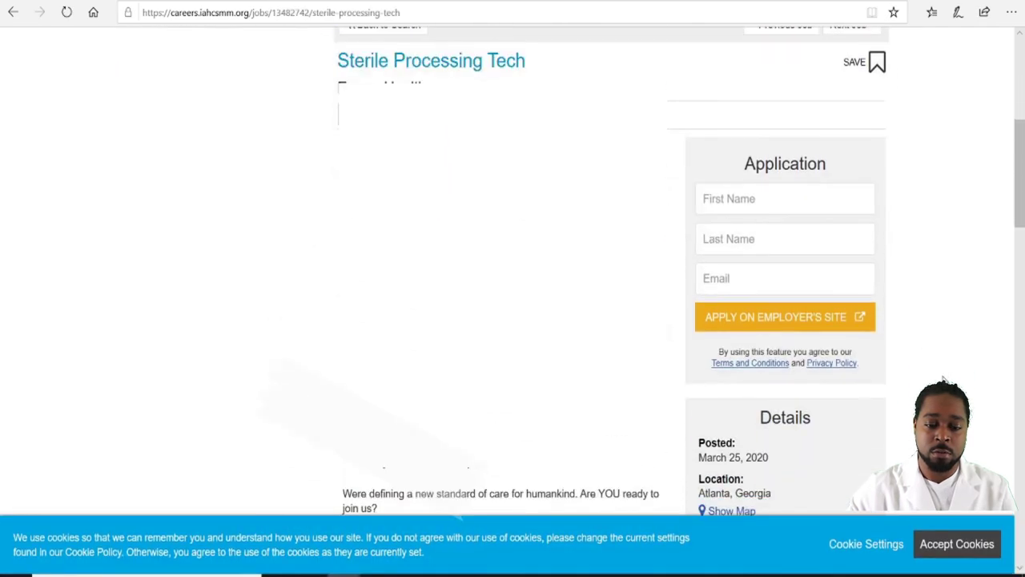
{"action": "scroll", "coordinate": [943, 378], "scroll_direction": "down", "scroll_amount": 8}
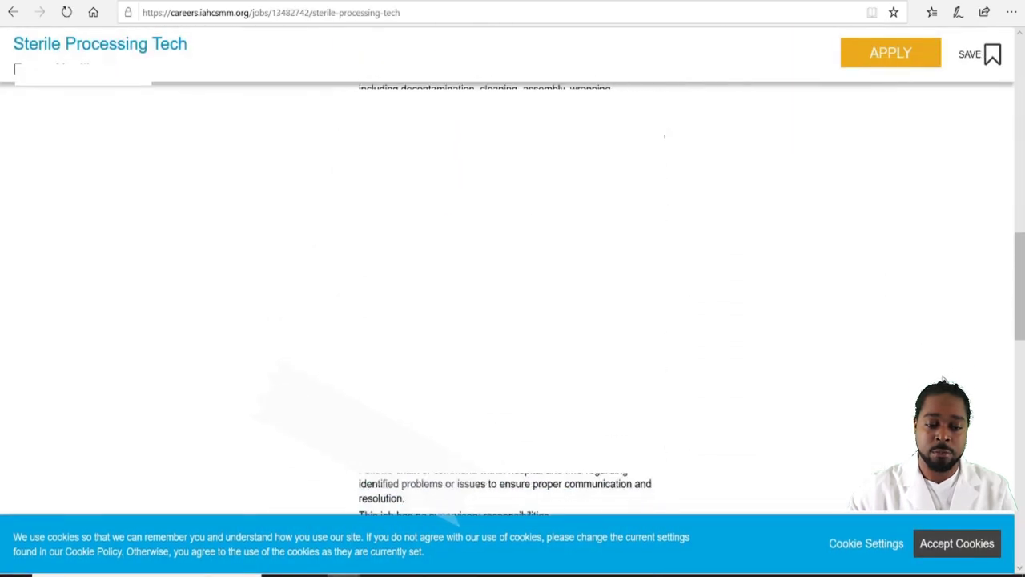
{"action": "scroll", "coordinate": [943, 380], "scroll_direction": "down", "scroll_amount": 10}
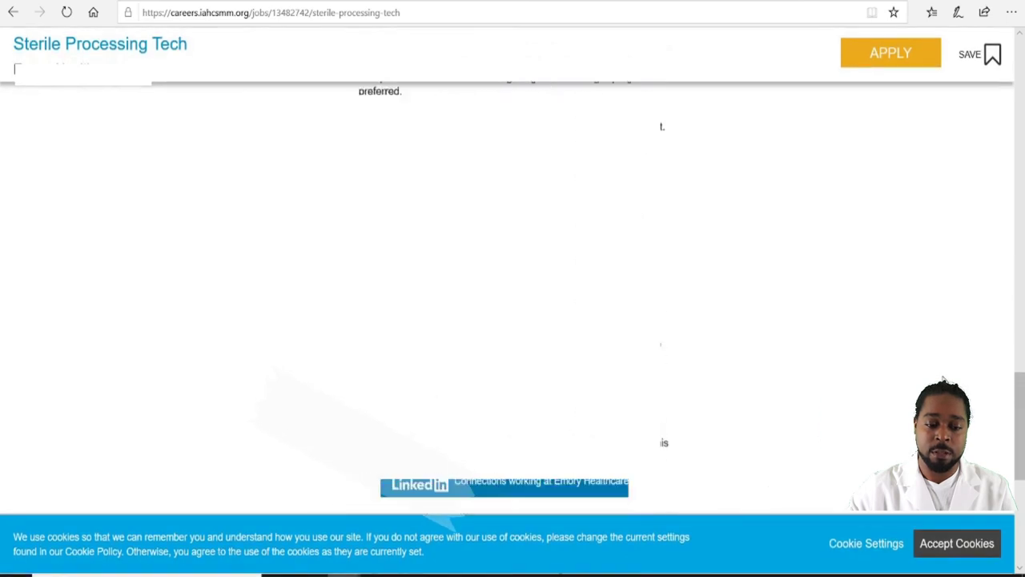
{"action": "scroll", "coordinate": [944, 380], "scroll_direction": "down", "scroll_amount": 3}
{"action": "scroll", "coordinate": [929, 384], "scroll_direction": "up", "scroll_amount": 6}
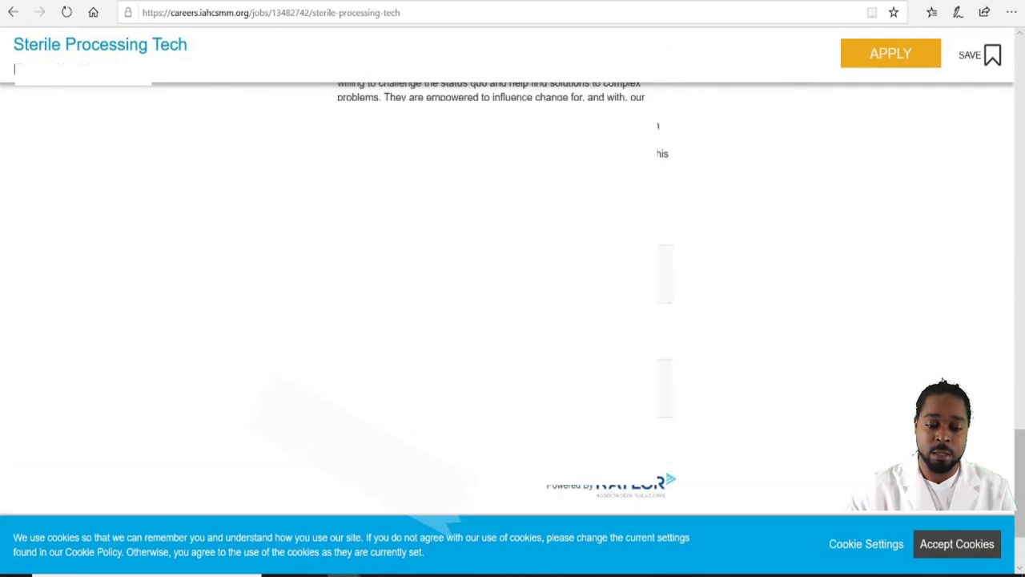
{"action": "scroll", "coordinate": [929, 385], "scroll_direction": "up", "scroll_amount": 12}
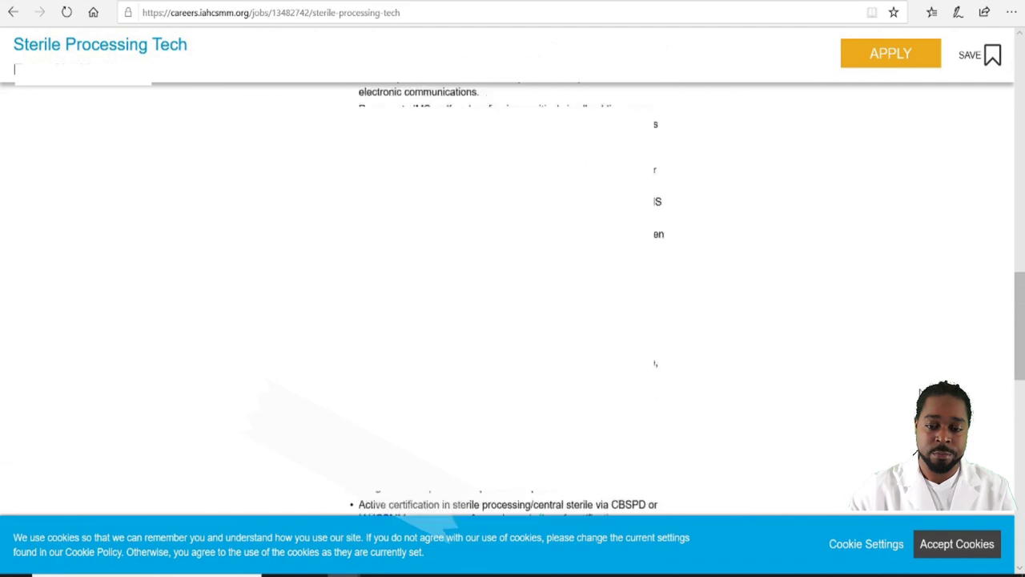
{"action": "scroll", "coordinate": [664, 216], "scroll_direction": "up", "scroll_amount": 8}
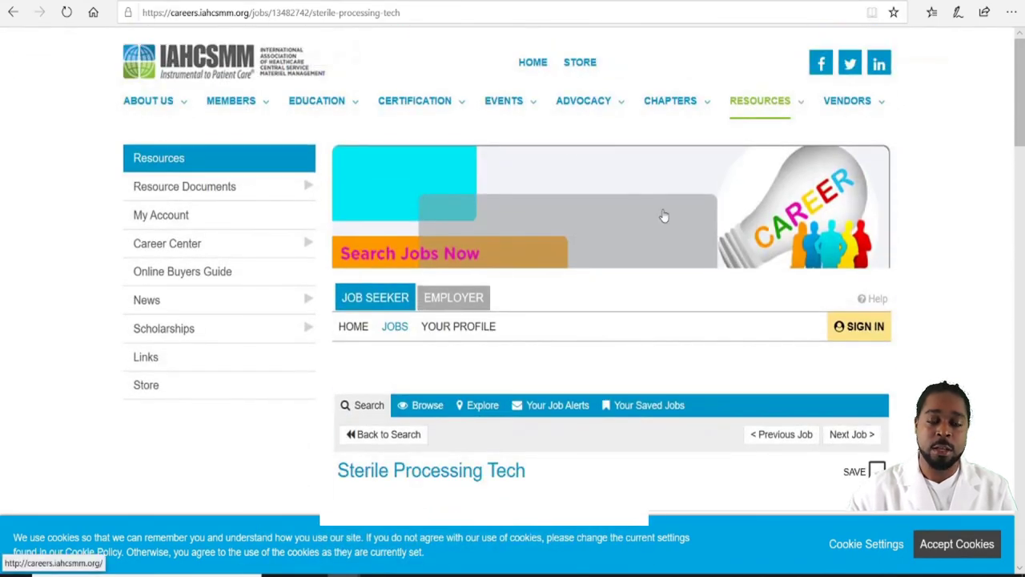
{"action": "left_click", "coordinate": [534, 62]}
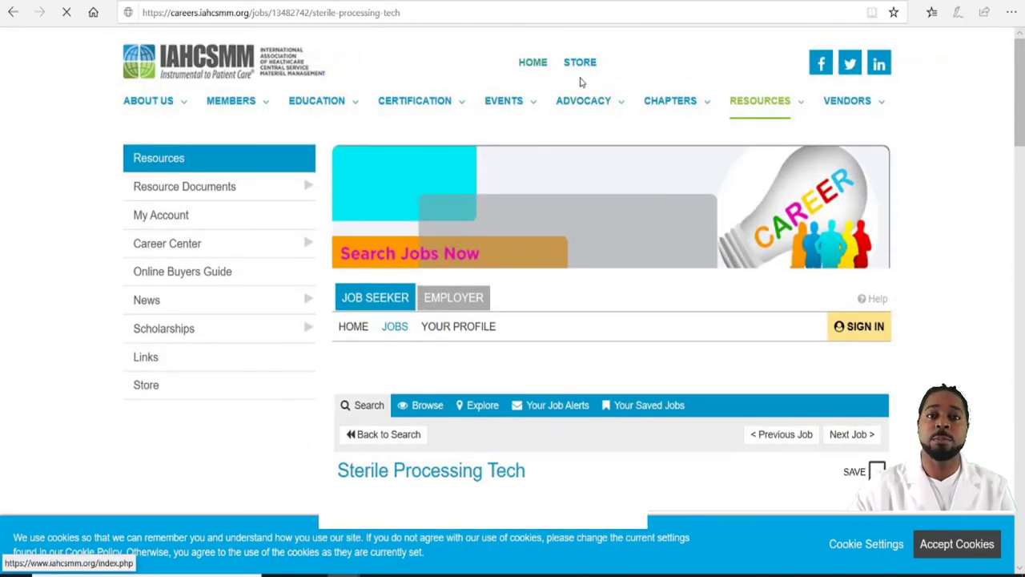